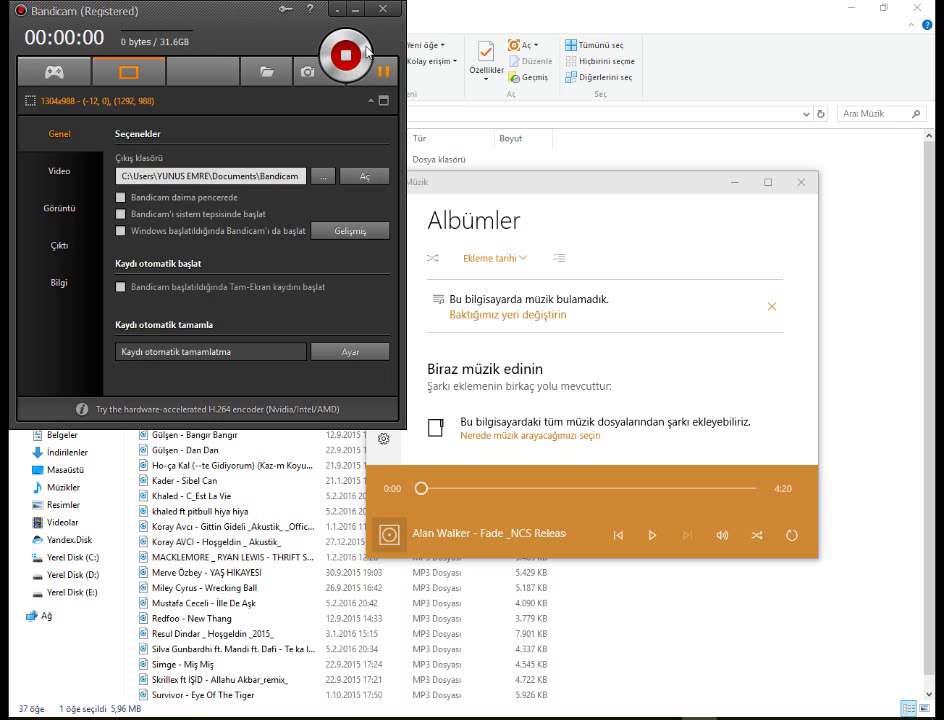
Start the Bandicam recording and play the background music in Groove Music
left_click(345, 9)
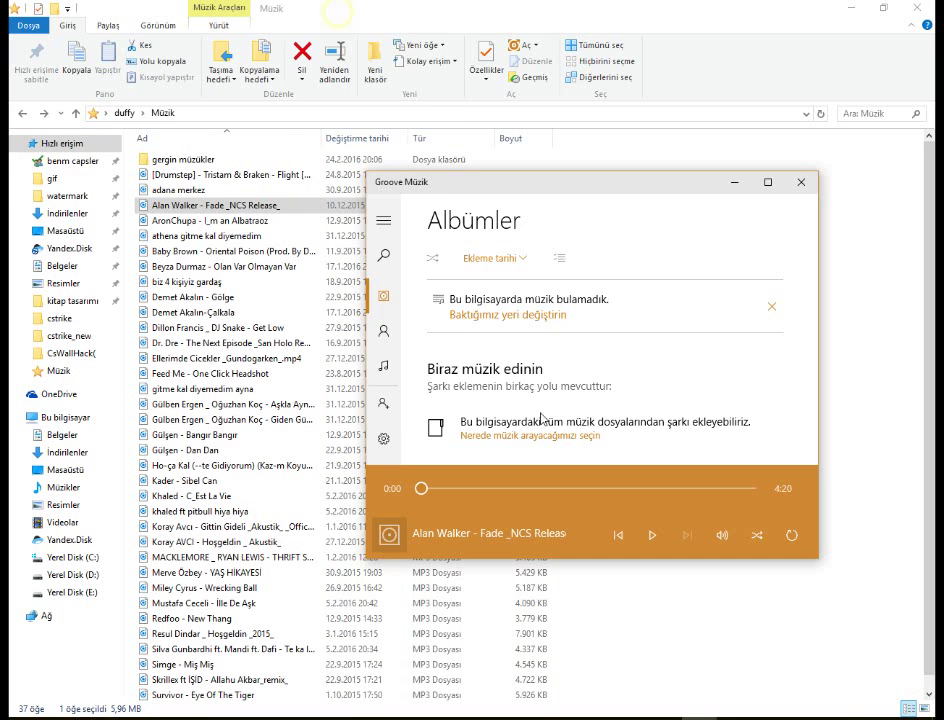
left_click(656, 536)
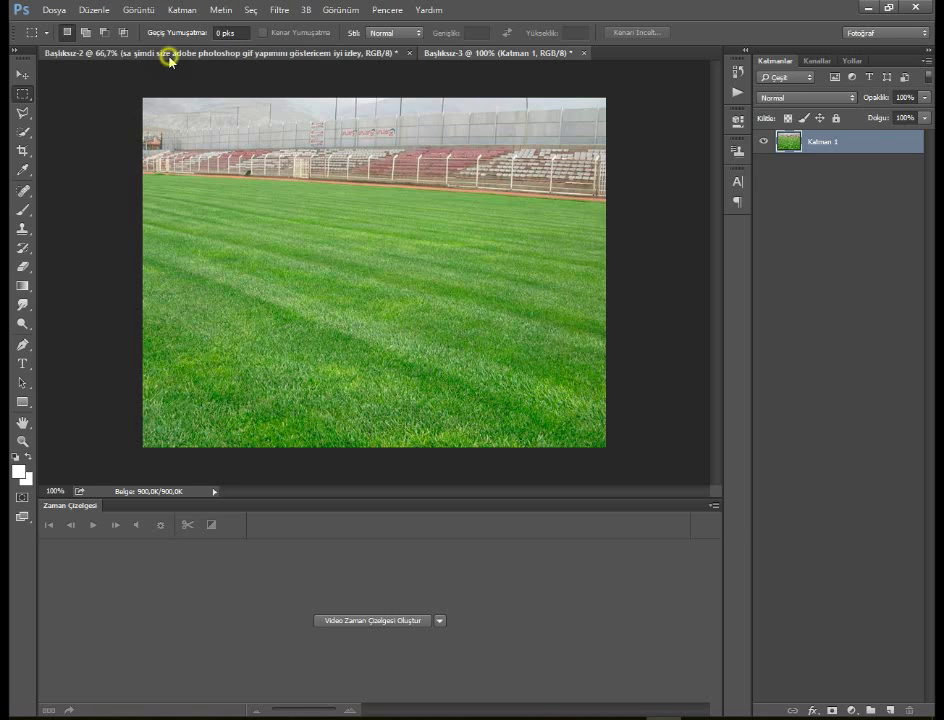
Trim the Başlıksız-2 text layer to end at 'kötü olabilir.', then go back to Başlıksız-3
left_click(166, 54)
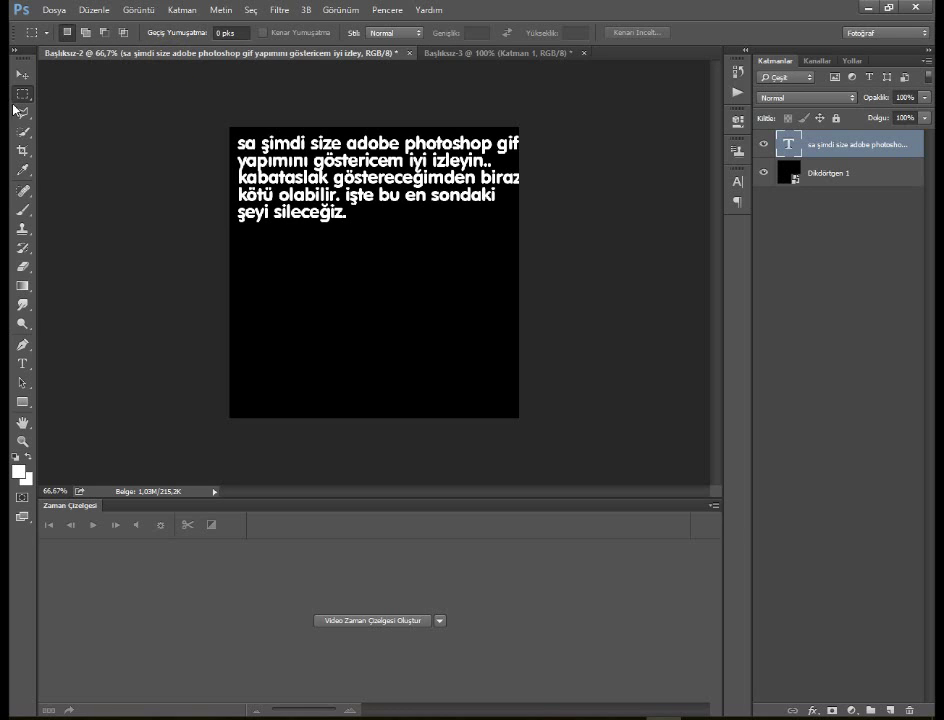
left_click(22, 363)
left_click(382, 220)
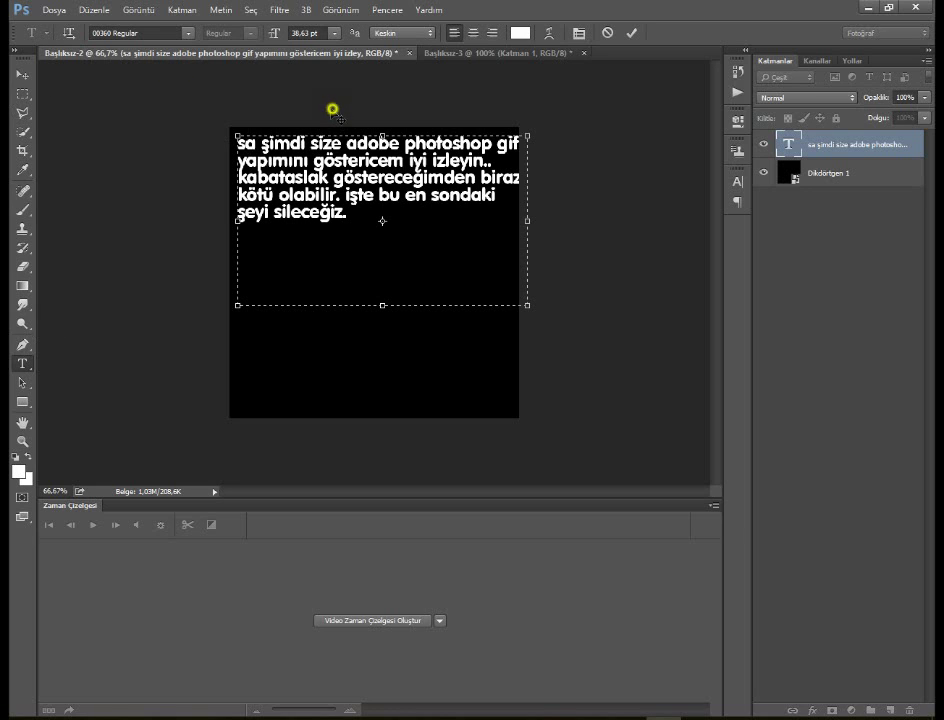
left_click_drag(333, 110, 329, 111)
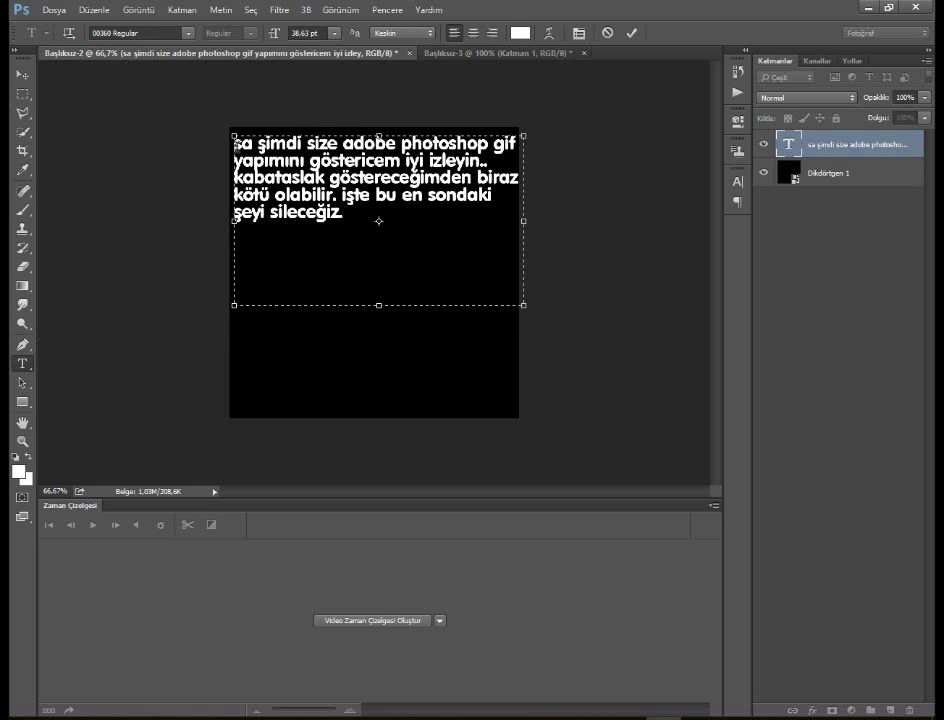
left_click_drag(236, 143, 527, 153)
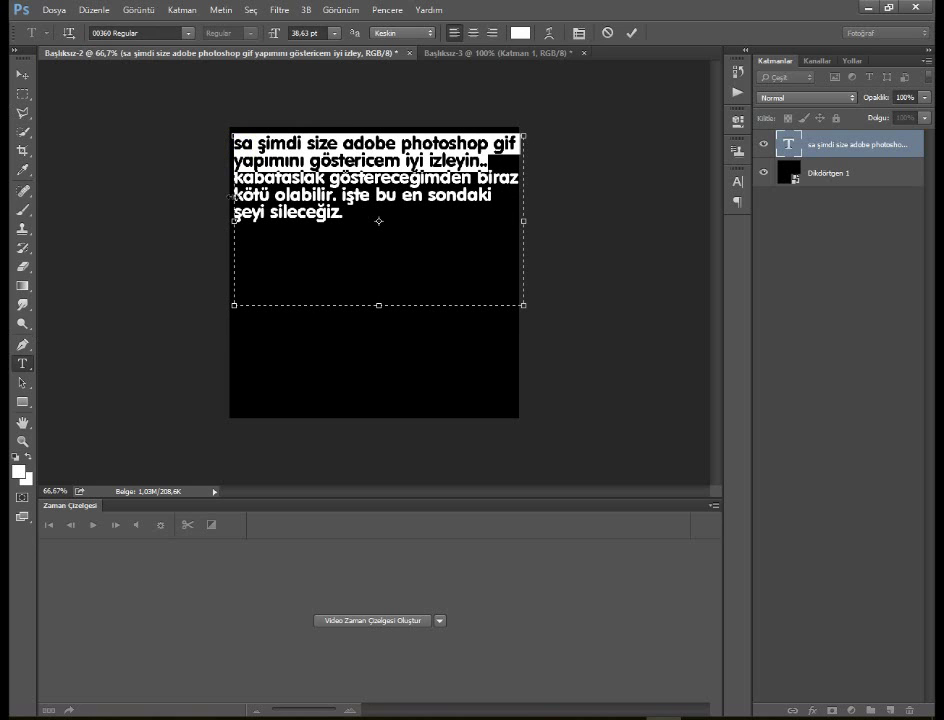
left_click_drag(234, 178, 503, 195)
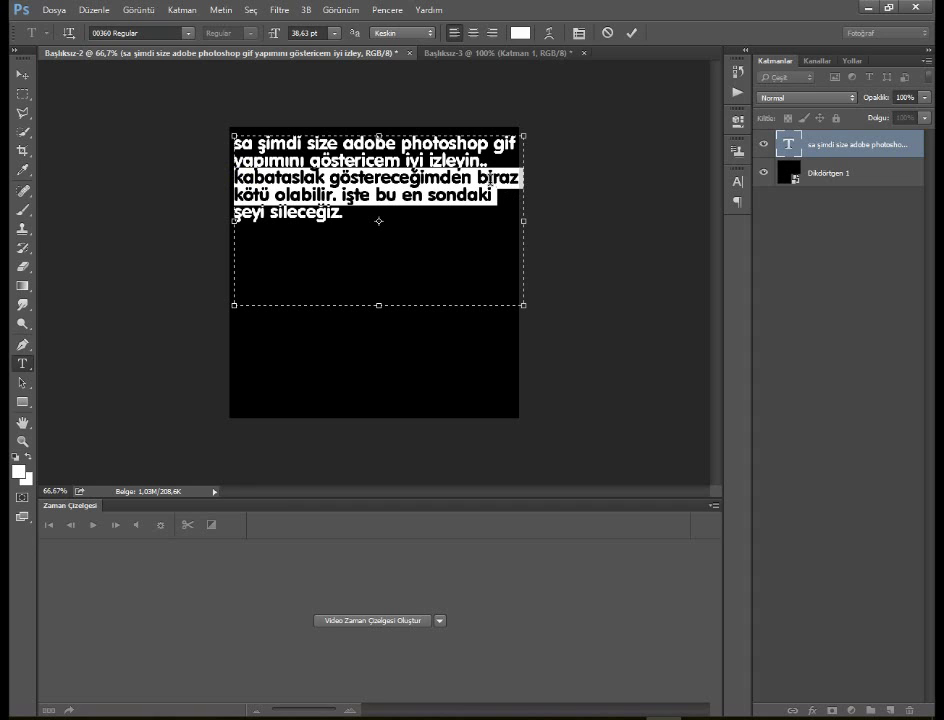
left_click(452, 226)
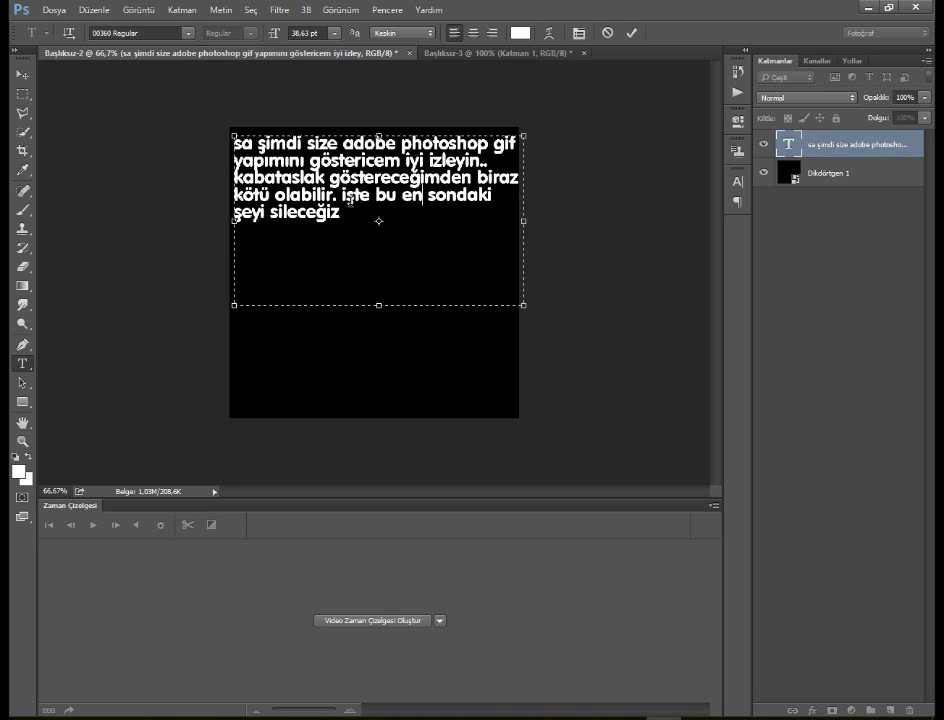
key("BackSpace")
key("BackSpace")
key("BackSpace")
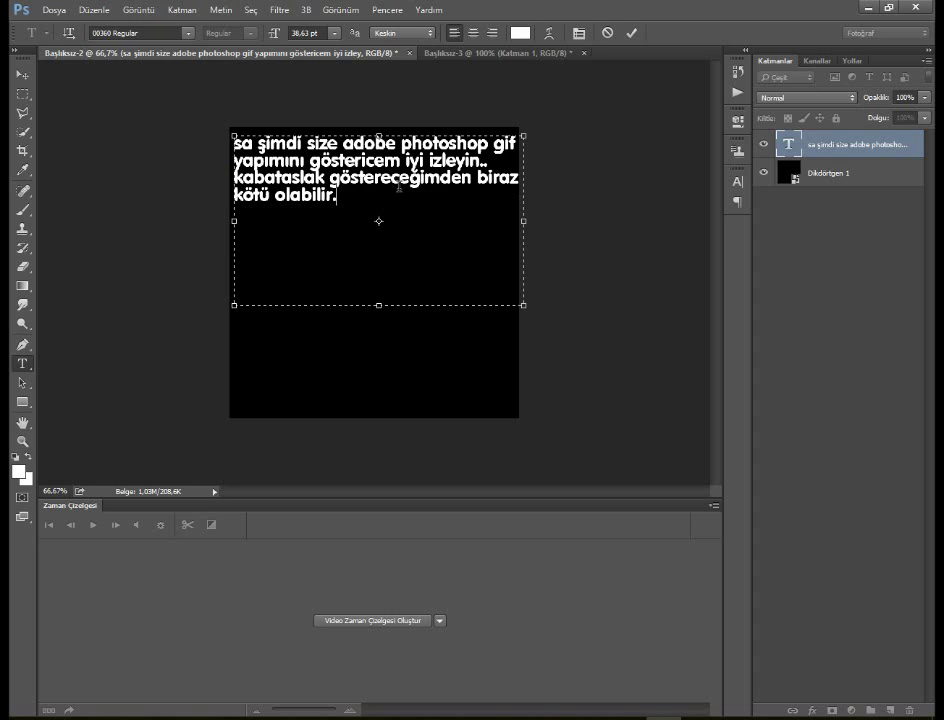
key("ctrl+Return")
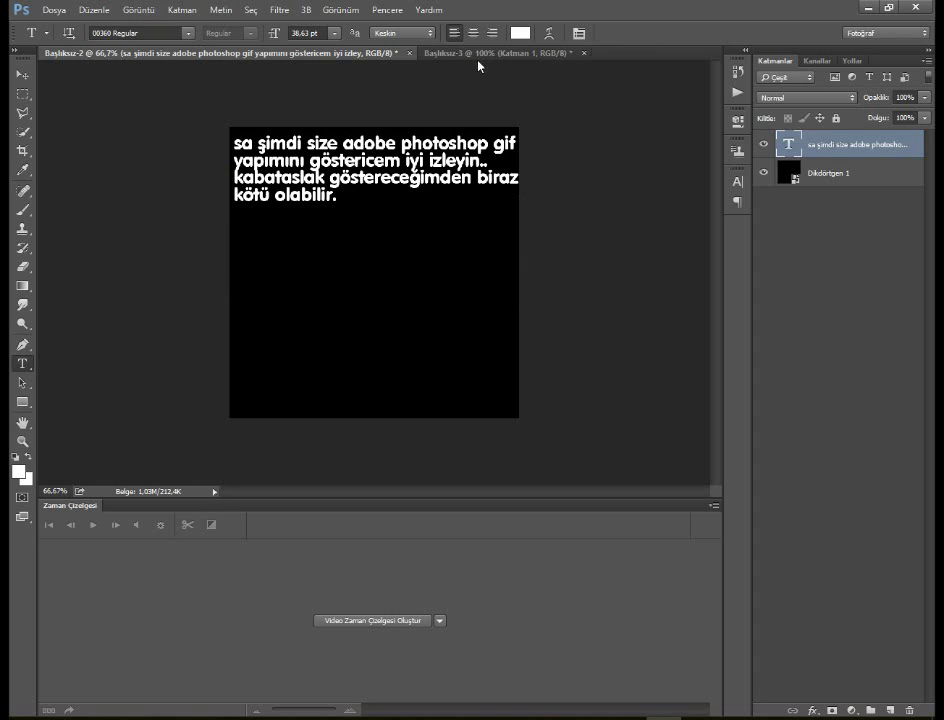
left_click(468, 54)
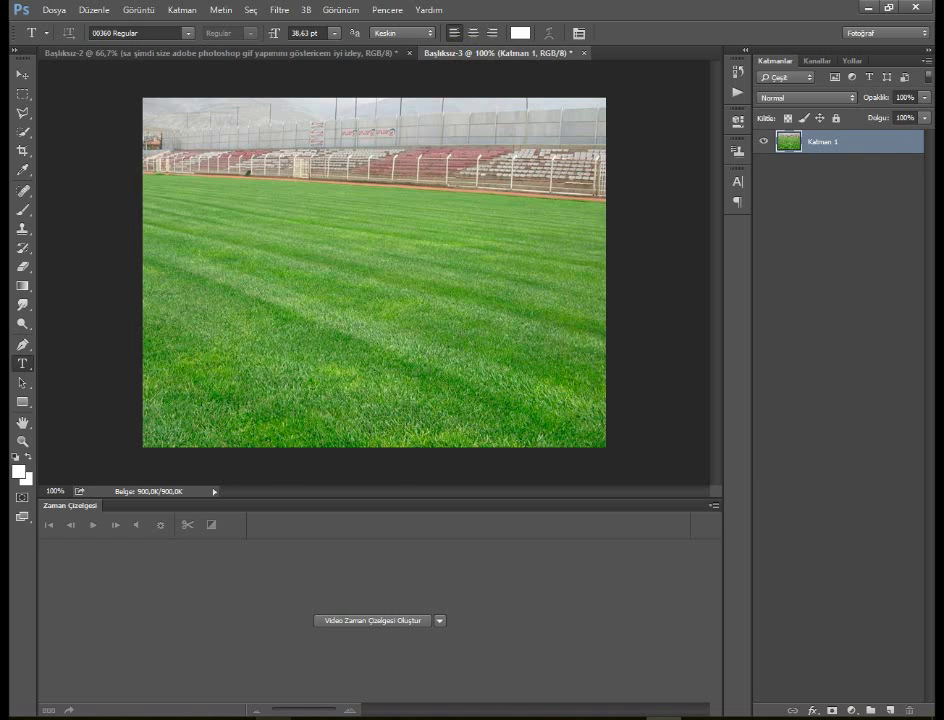
Copy the Champions League ball image in Yandex Browser with Resmi kopyala and return to Photoshop
key("alt+Tab")
right_click(377, 333)
left_click(430, 372)
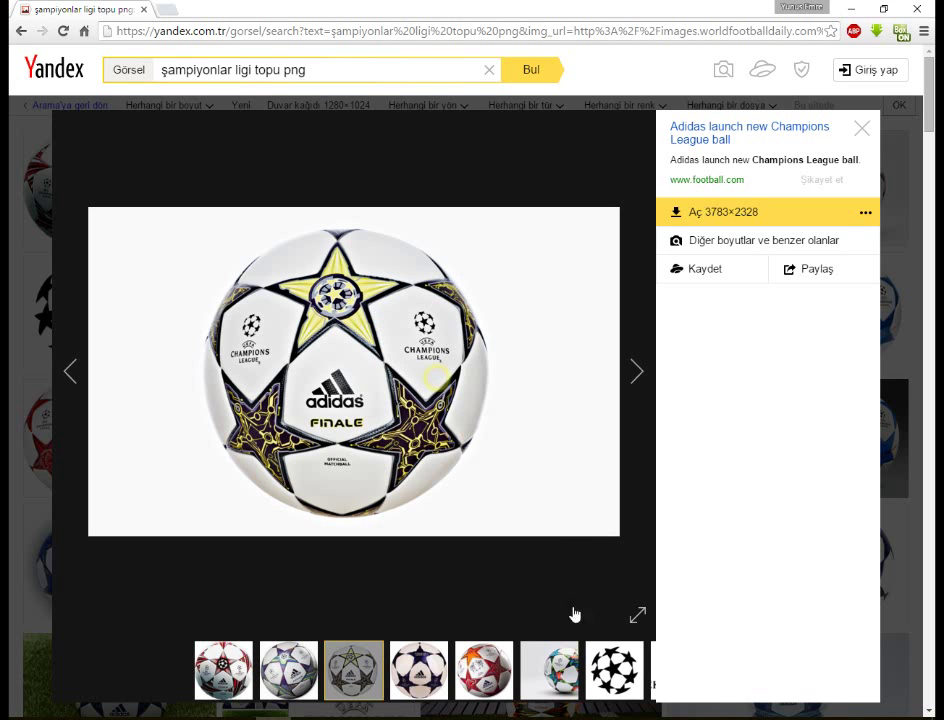
key("alt+Tab")
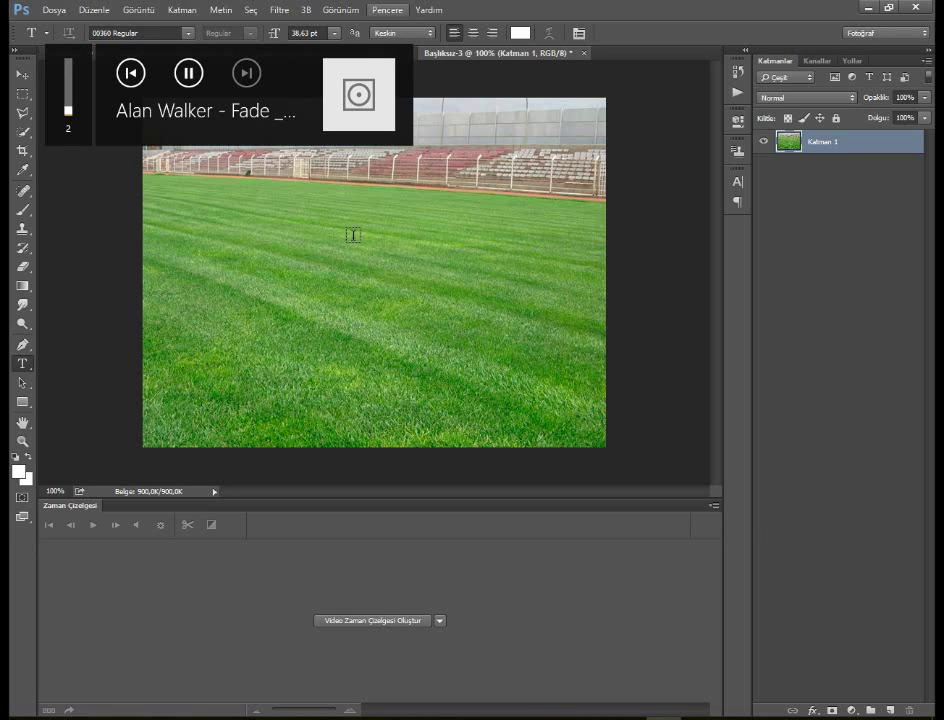
Paste the ball as layer Katman 2, scale it to 12.03% and drag it onto the grass
key("ctrl+v")
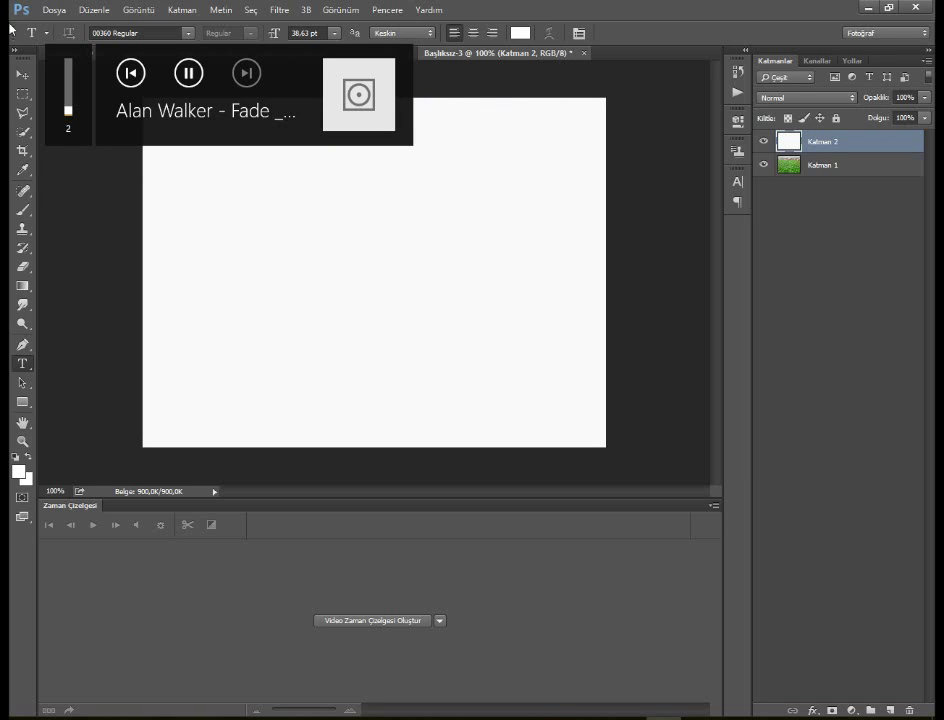
key("ctrl+t")
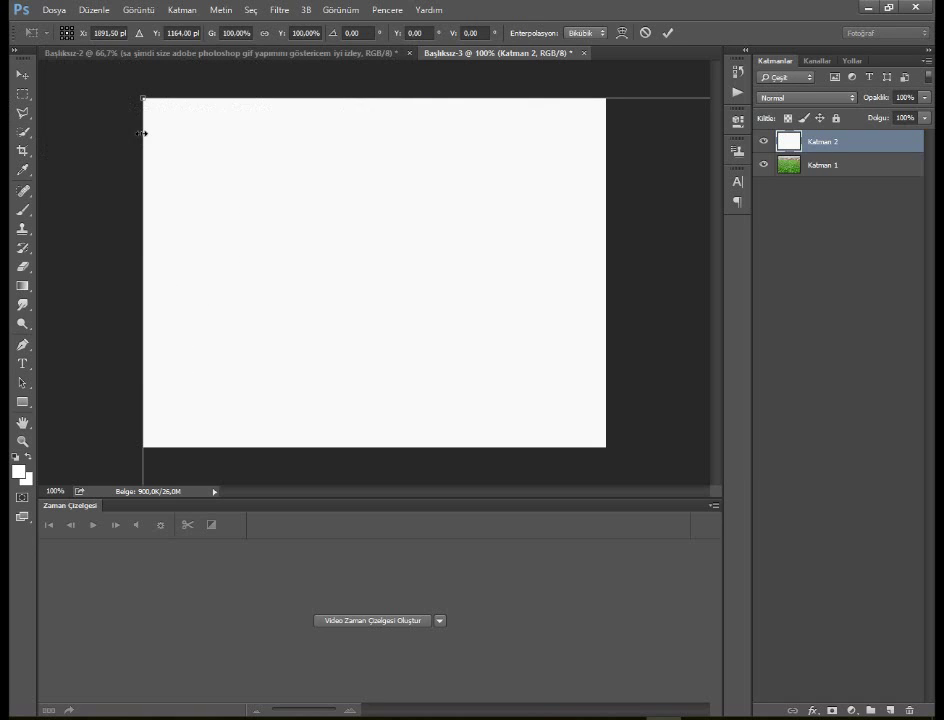
mouse_move(143, 101)
left_mouse_down()
mouse_move(213, 205)
mouse_move(143, 100)
mouse_move(586, 434)
mouse_move(155, 95)
mouse_move(566, 354)
mouse_move(137, 161)
mouse_move(65, 80)
mouse_move(378, 335)
left_mouse_up()
scroll(378, 335, "down", 2)
scroll(386, 273, "down", 2)
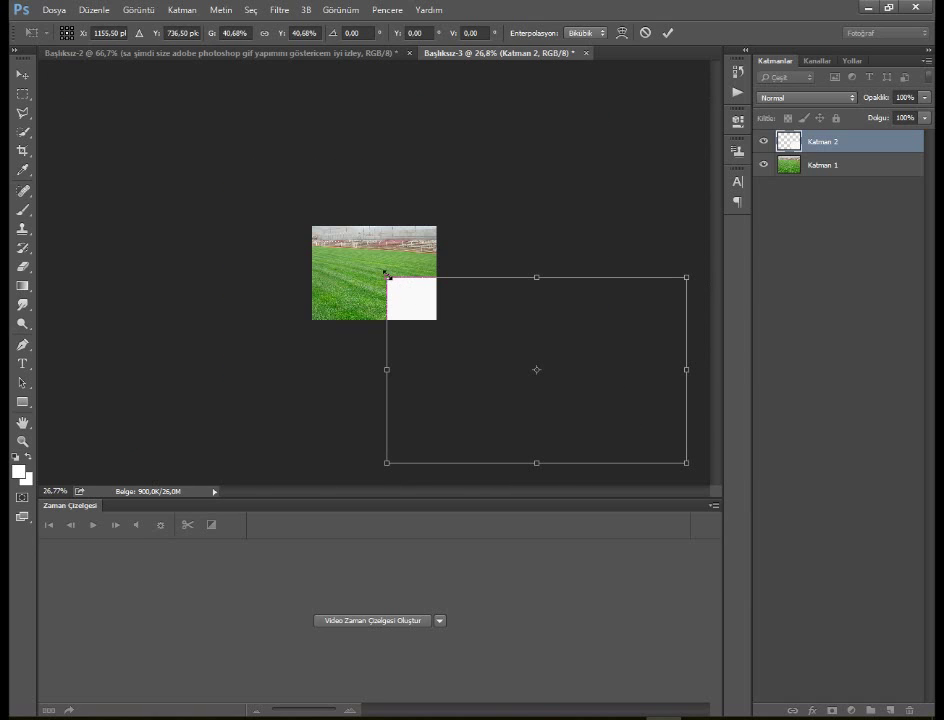
left_click_drag(386, 277, 591, 405)
left_click_drag(638, 447, 393, 285)
scroll(330, 275, "up", 2)
scroll(306, 270, "up", 2)
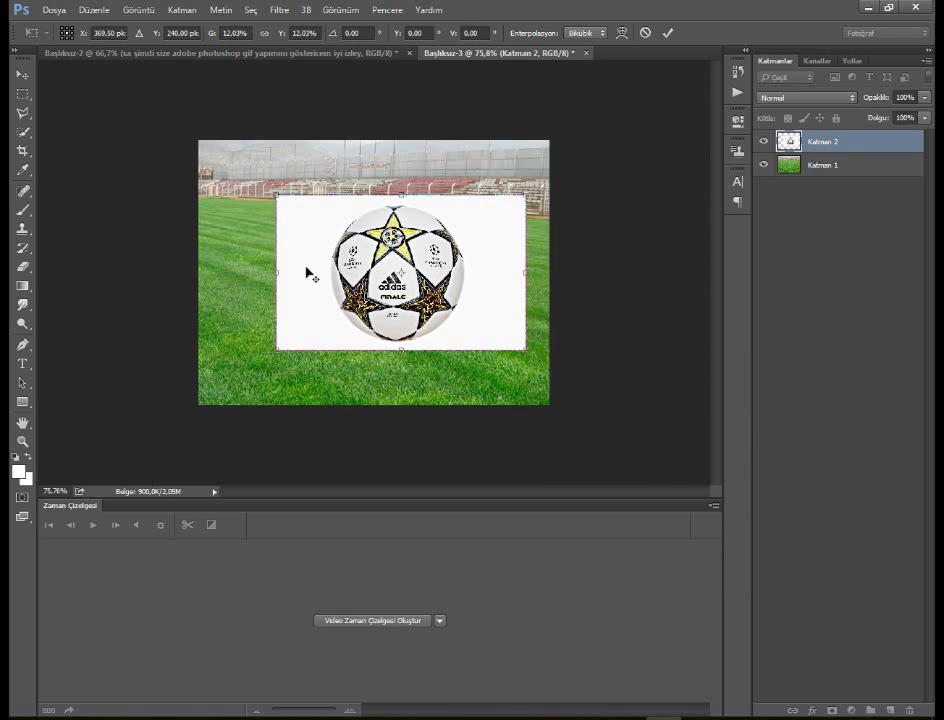
scroll(306, 270, "up", 1)
Commit the ball placement and delete its white background using Magic Wand and Quick Selection subtract
key("t")
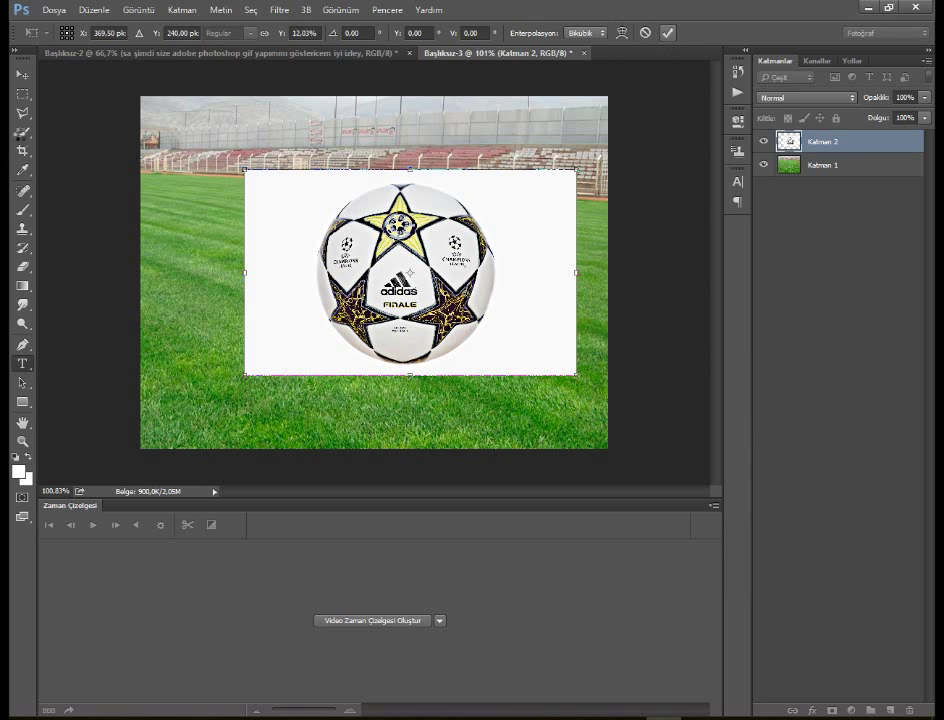
key("Return")
left_click(21, 131)
left_click(80, 143)
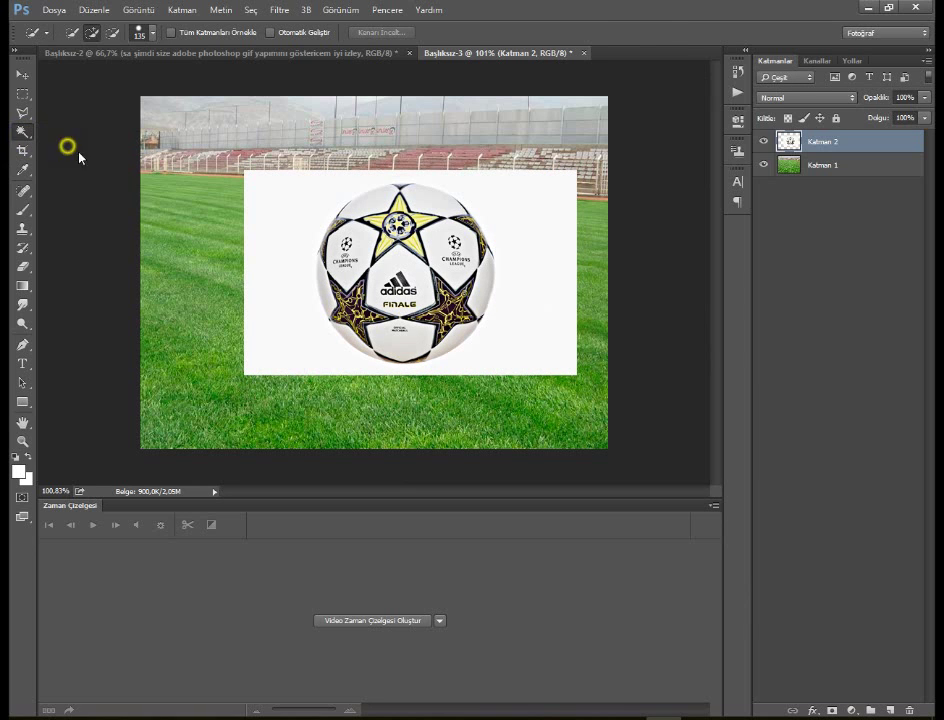
left_click(272, 218)
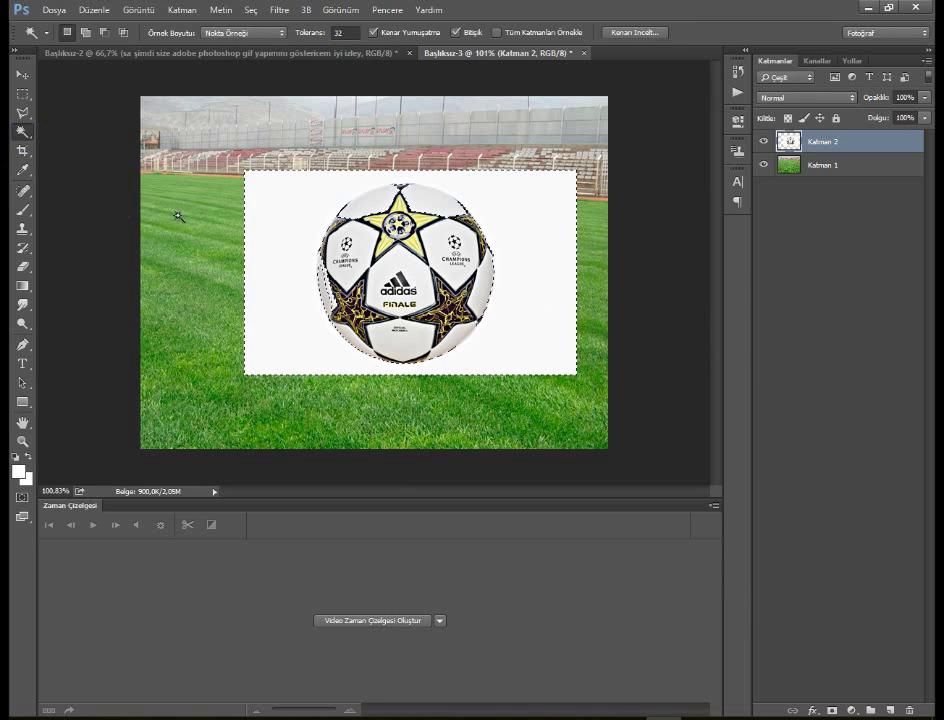
left_click(21, 131)
left_click(80, 128)
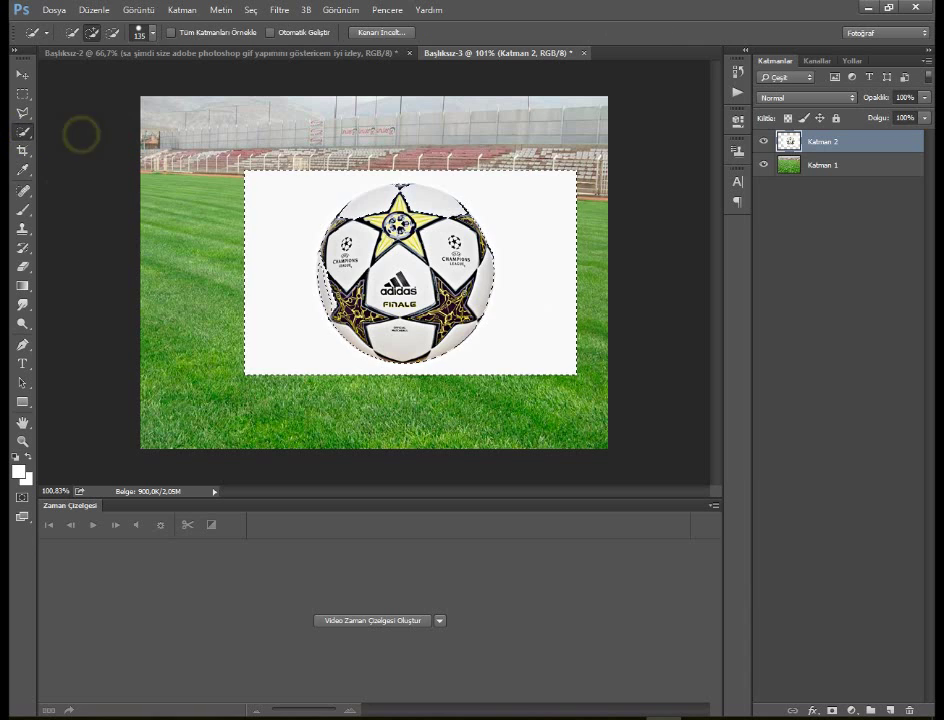
key("alt")
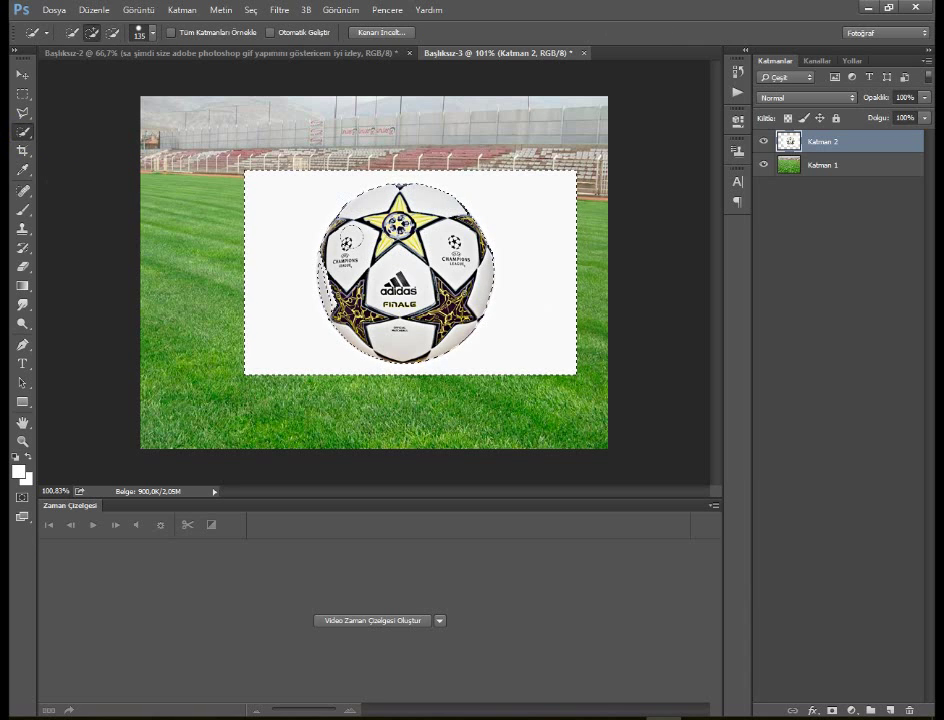
key("alt")
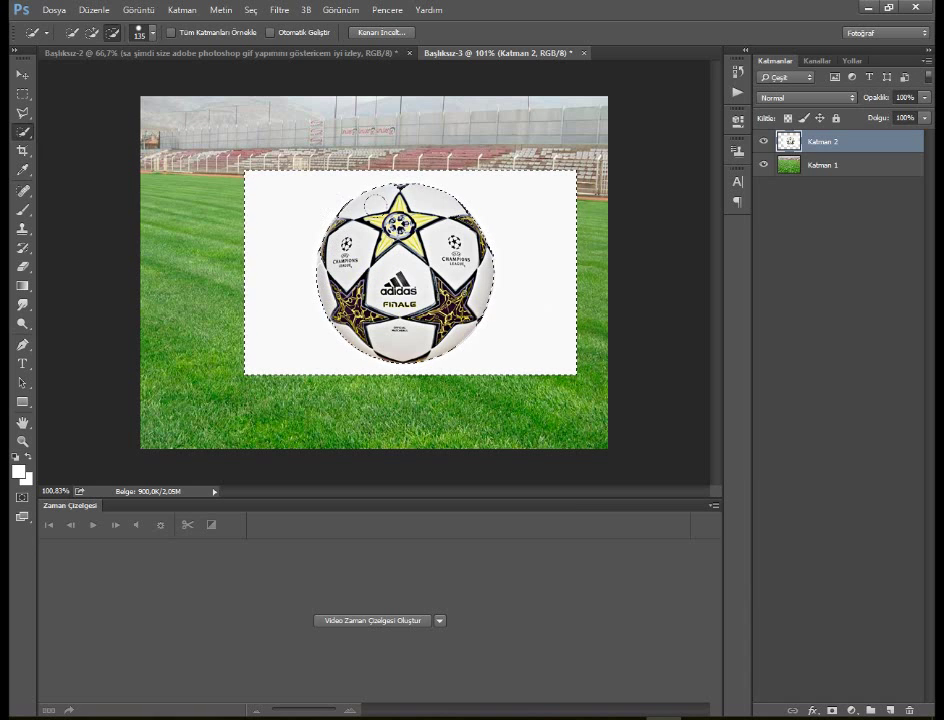
key("Delete")
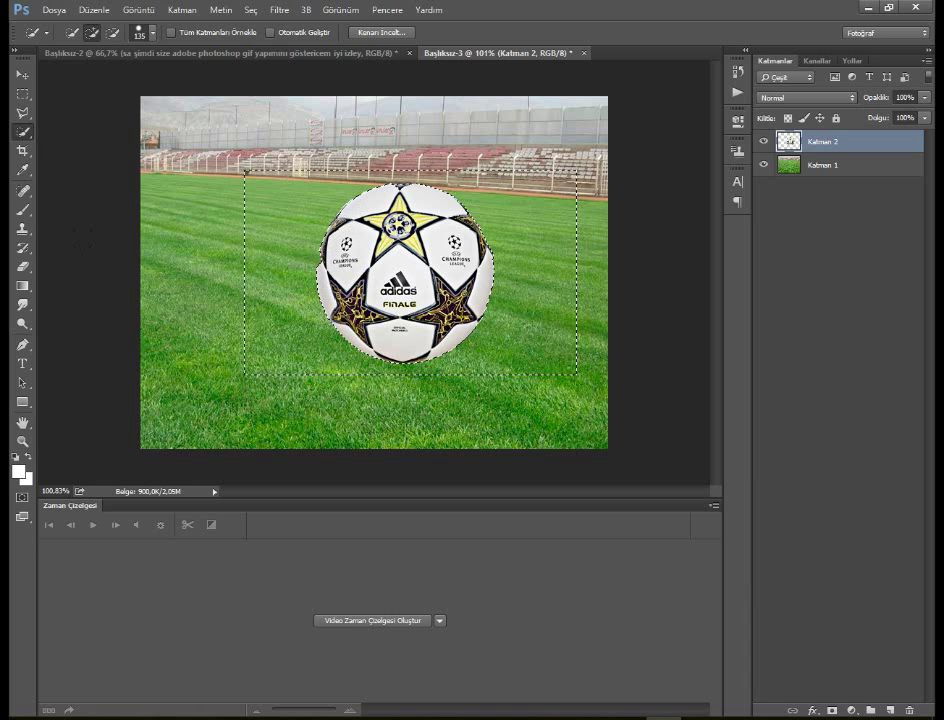
Scale the ball to about 46% and move it lower on the pitch, left of centre
left_click(22, 74)
key("ctrl+t")
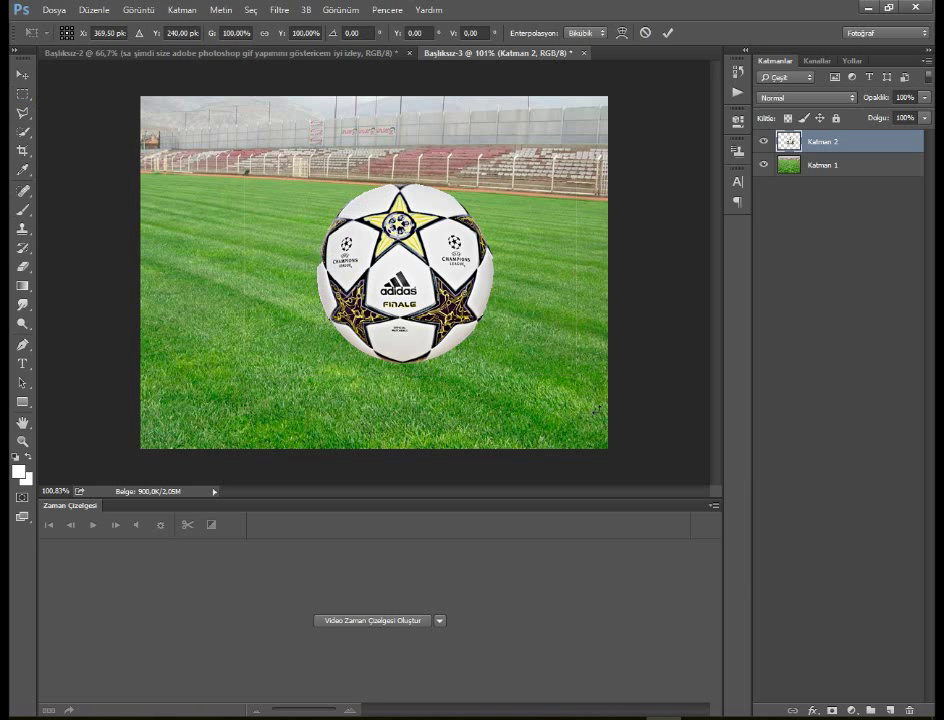
mouse_move(578, 375)
left_mouse_down()
mouse_move(403, 267)
mouse_move(400, 358)
mouse_move(354, 338)
left_mouse_up()
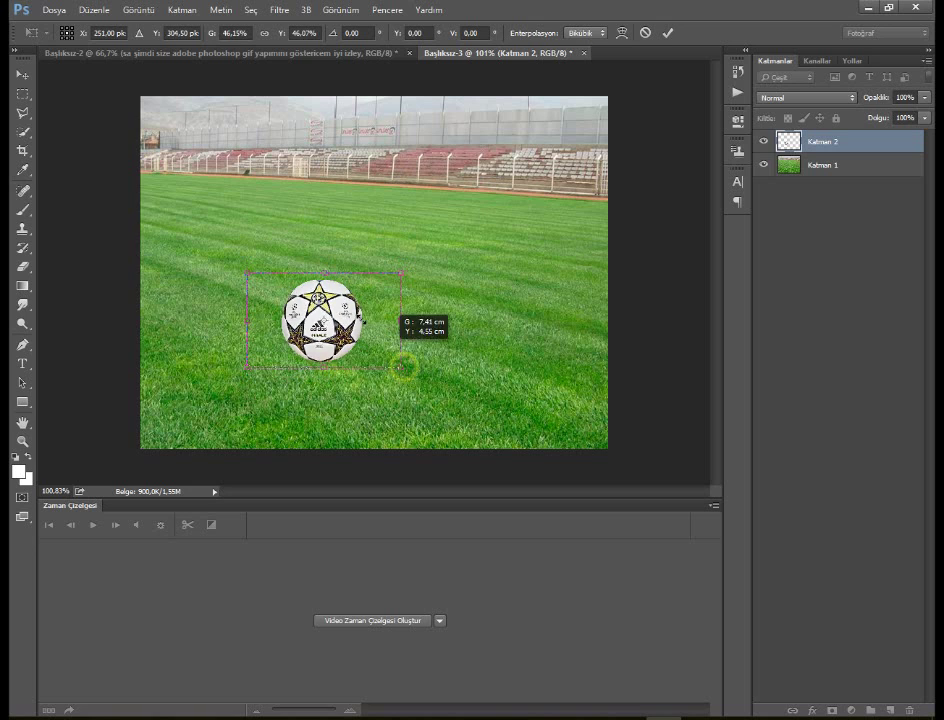
Commit the ball's resize and place the ayağınıkurutandayı kicking-man photo as an embedded layer
left_click(668, 32)
left_click(22, 94)
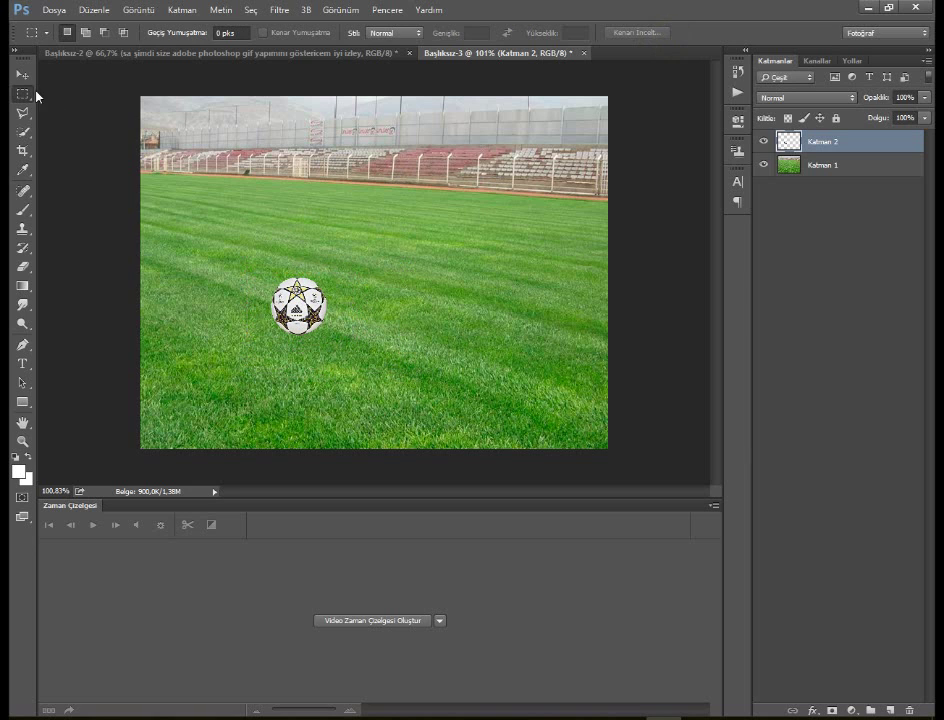
left_click(53, 10)
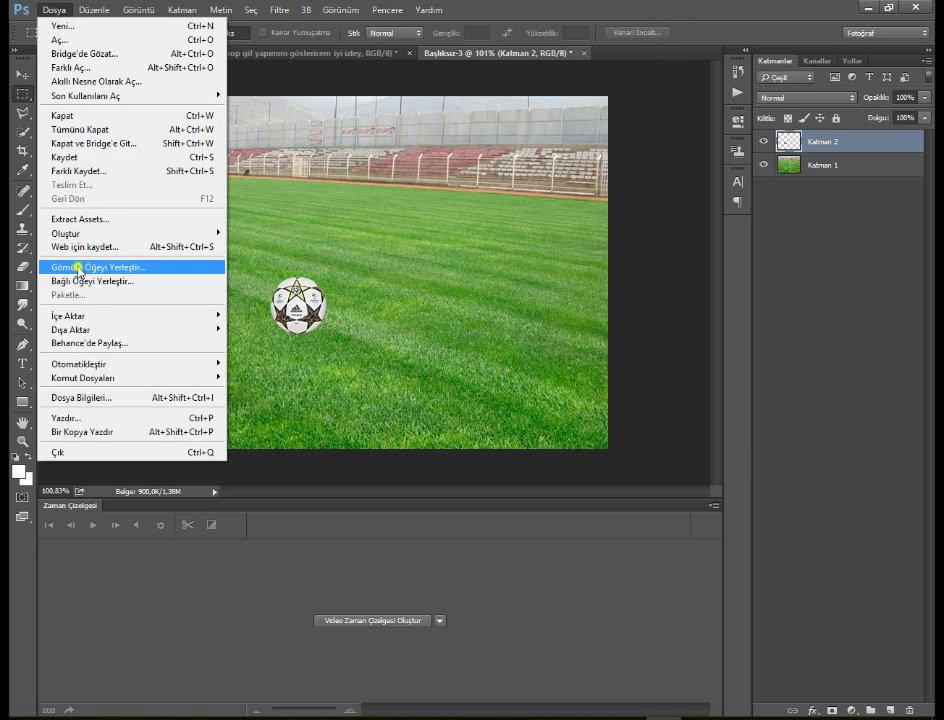
left_click(80, 267)
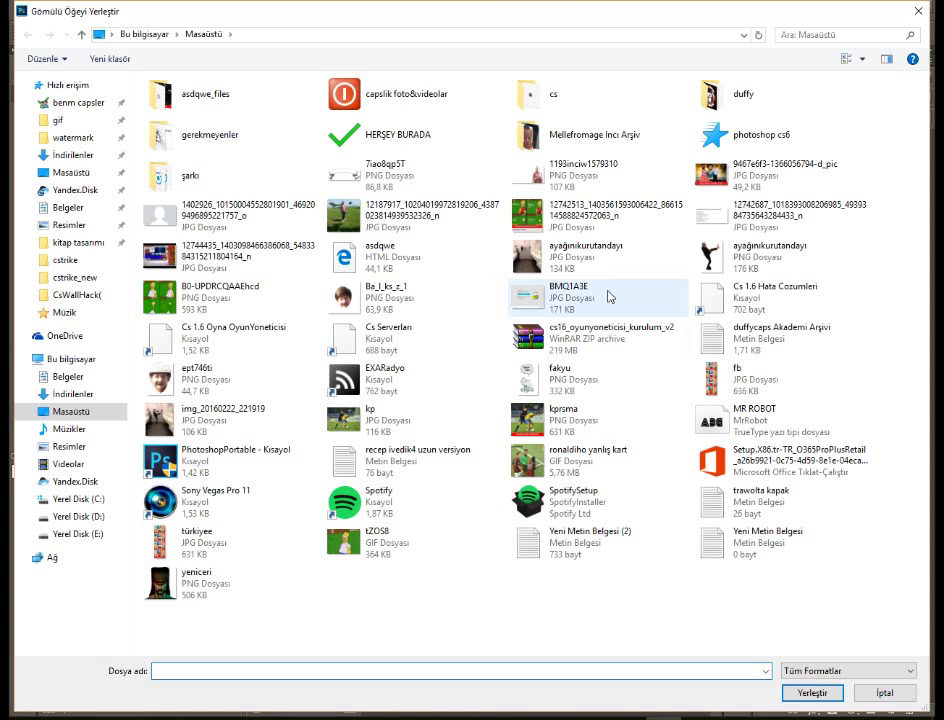
left_click(740, 258)
double_click(740, 258)
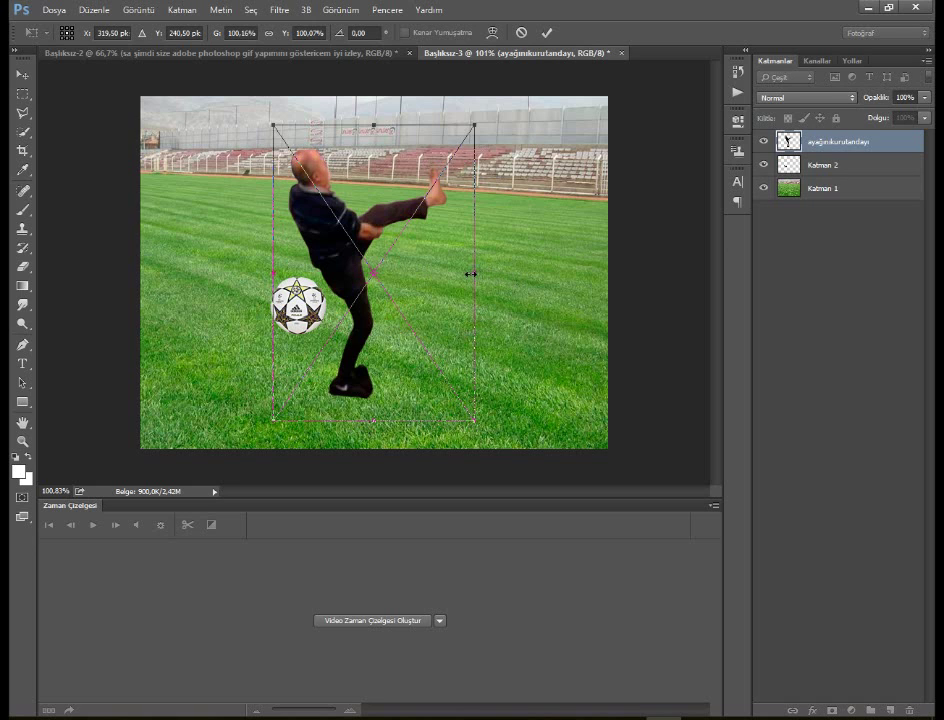
Mirror the man horizontally, tilt and scale him to about 78% right of the ball, and commit
left_click_drag(471, 273, 75, 273)
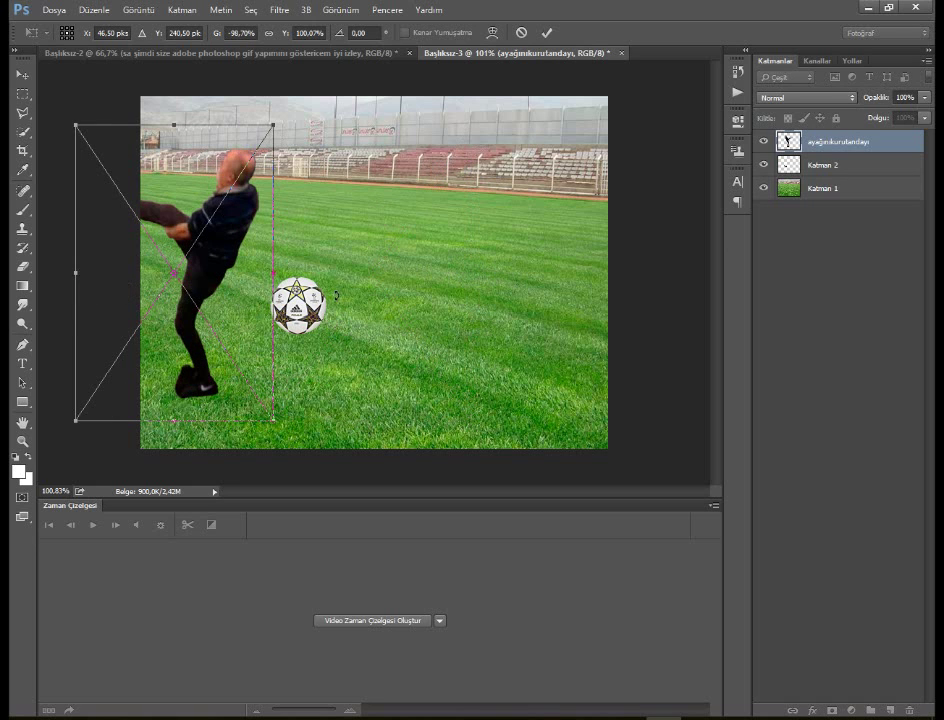
left_click_drag(343, 185, 362, 150)
mouse_move(236, 270)
left_mouse_down()
mouse_move(612, 370)
mouse_move(538, 387)
mouse_move(580, 410)
left_mouse_up()
left_click_drag(552, 249, 520, 290)
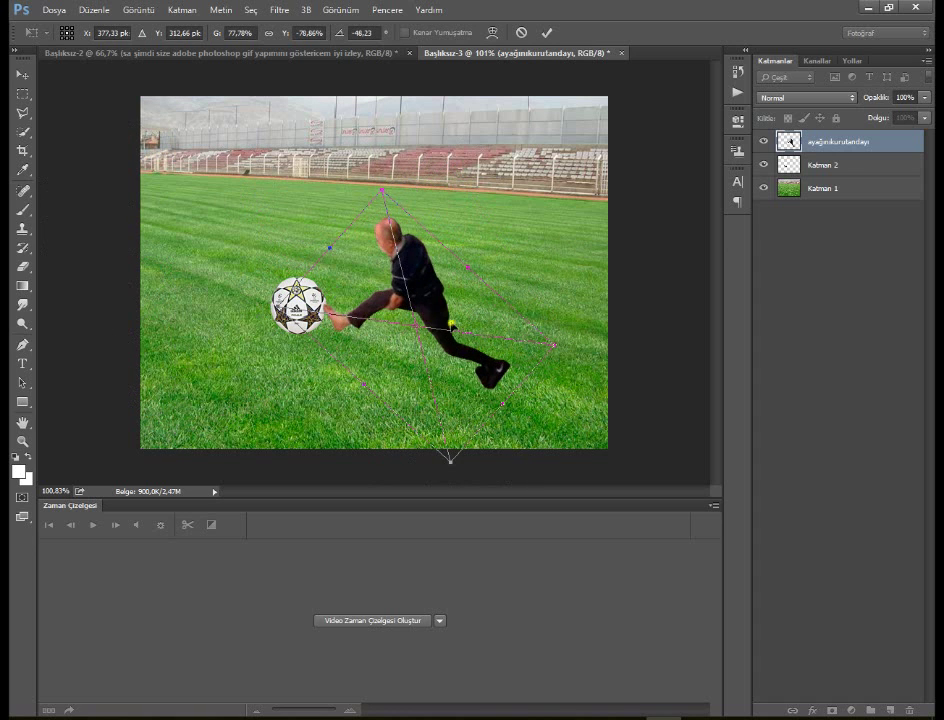
mouse_move(470, 320)
left_mouse_down()
mouse_move(495, 326)
mouse_move(615, 190)
left_mouse_up()
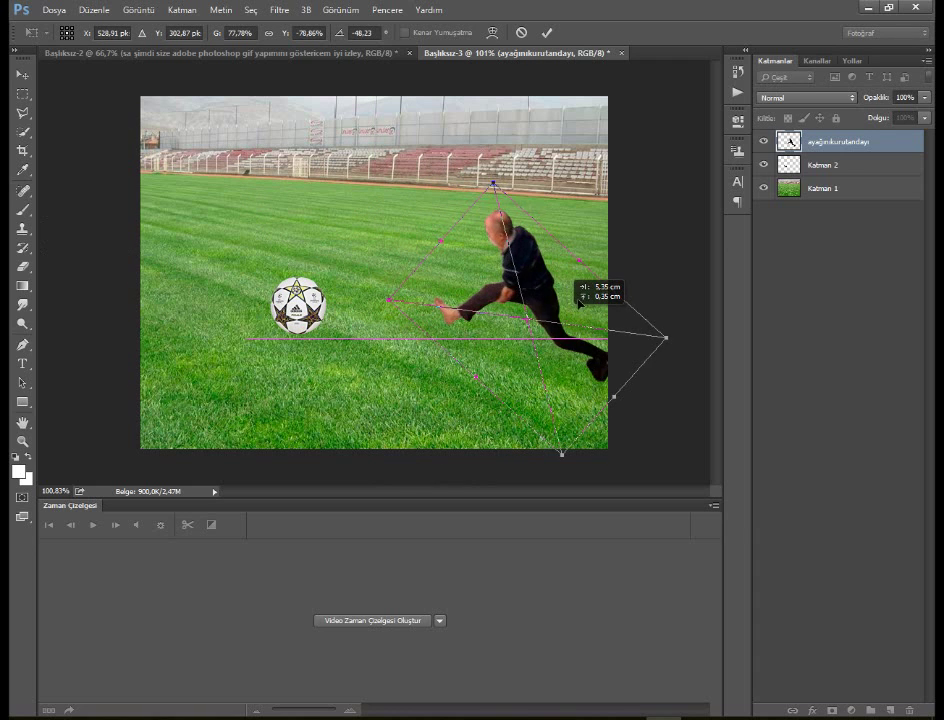
left_click(546, 32)
left_click(22, 73)
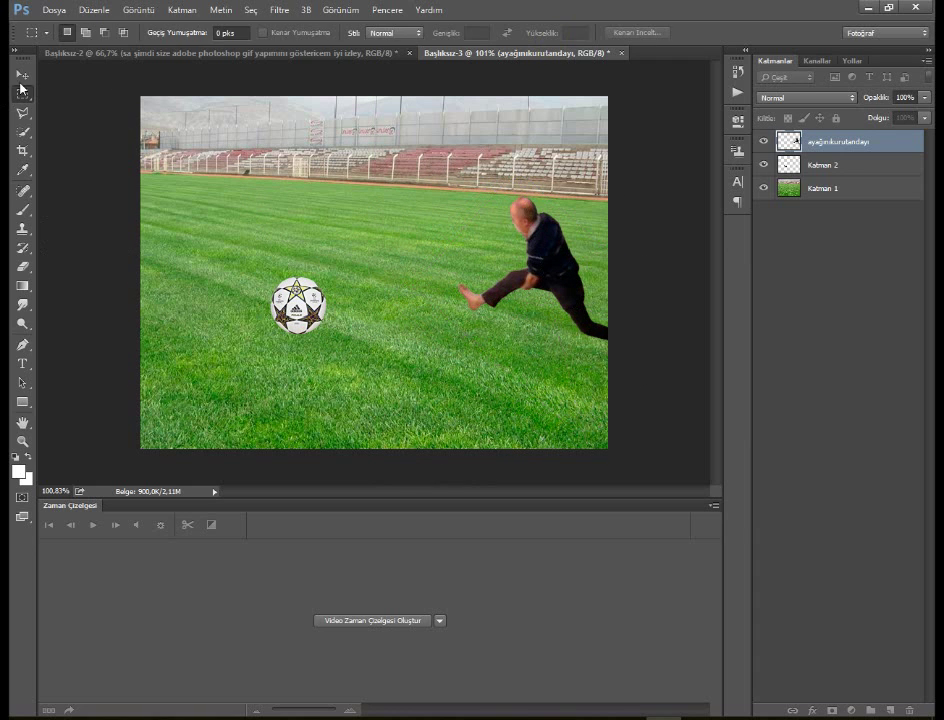
left_click(297, 305, "ctrl")
Shrink the Katman 2 ball slightly and commit the transform
key("ctrl+t")
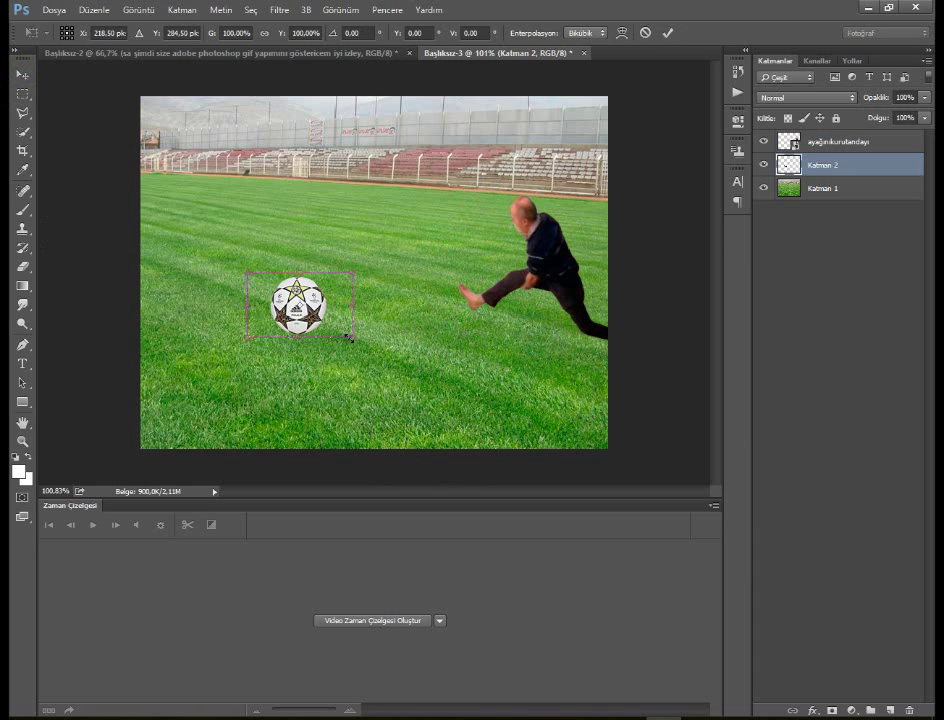
mouse_move(350, 338)
left_mouse_down()
mouse_move(330, 325)
mouse_move(340, 300)
left_mouse_up()
left_click(666, 34)
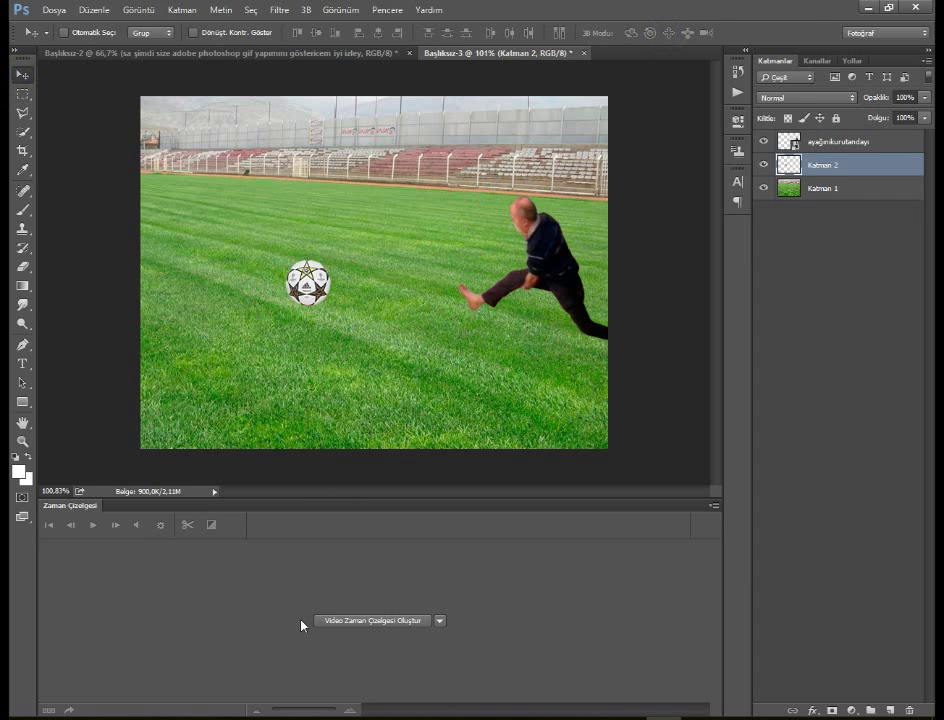
Create a video timeline, give the man's clip a Yatay Kaydır pan without resize-to-fill, and move the end keyframe earlier
left_click(372, 621)
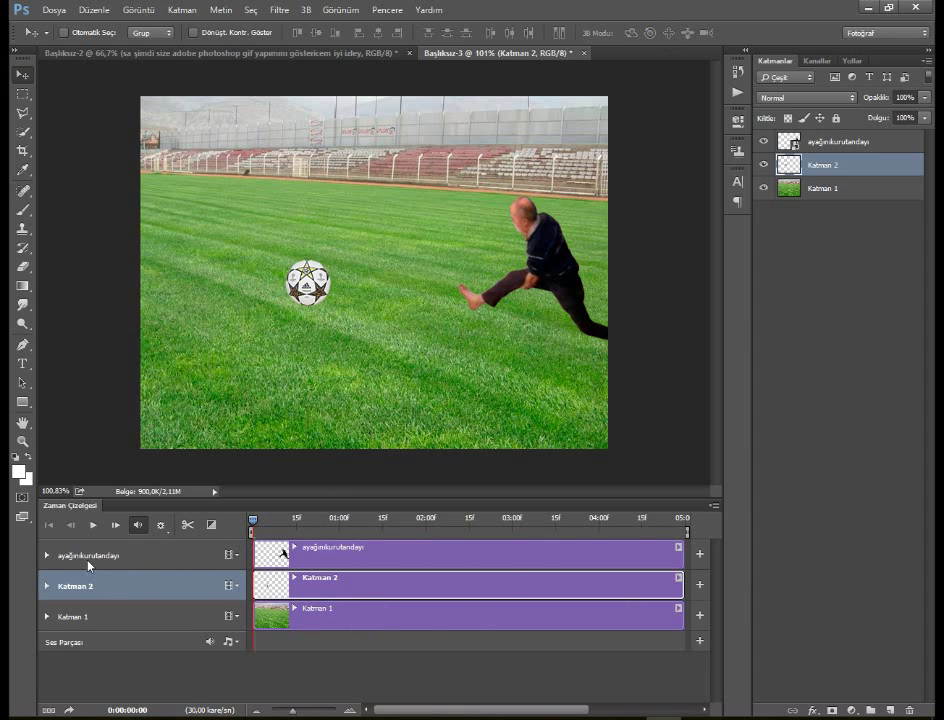
left_click(46, 556)
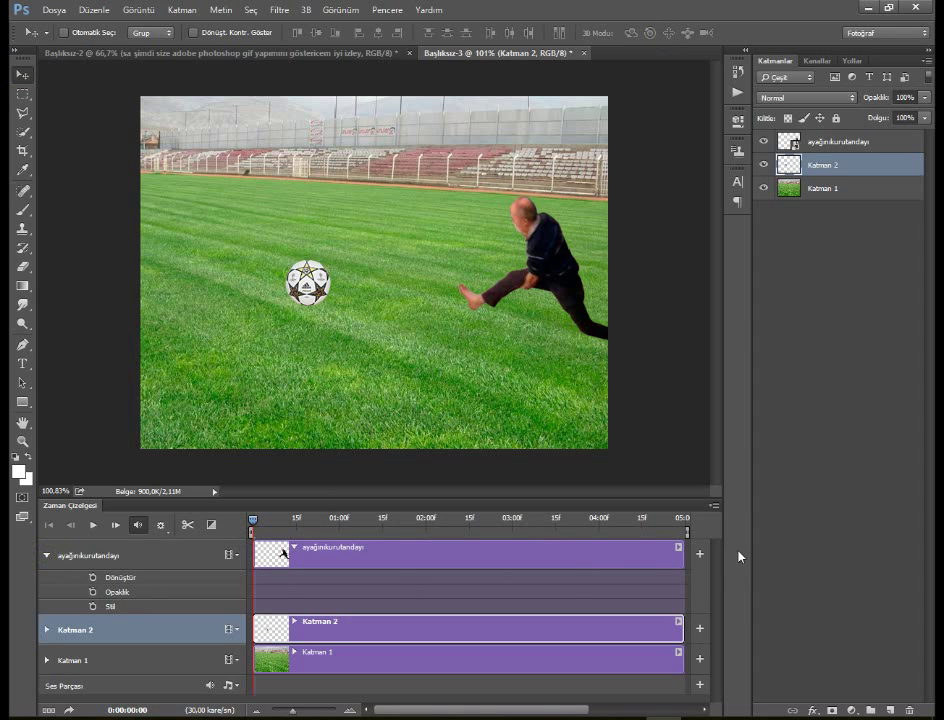
left_click(680, 549)
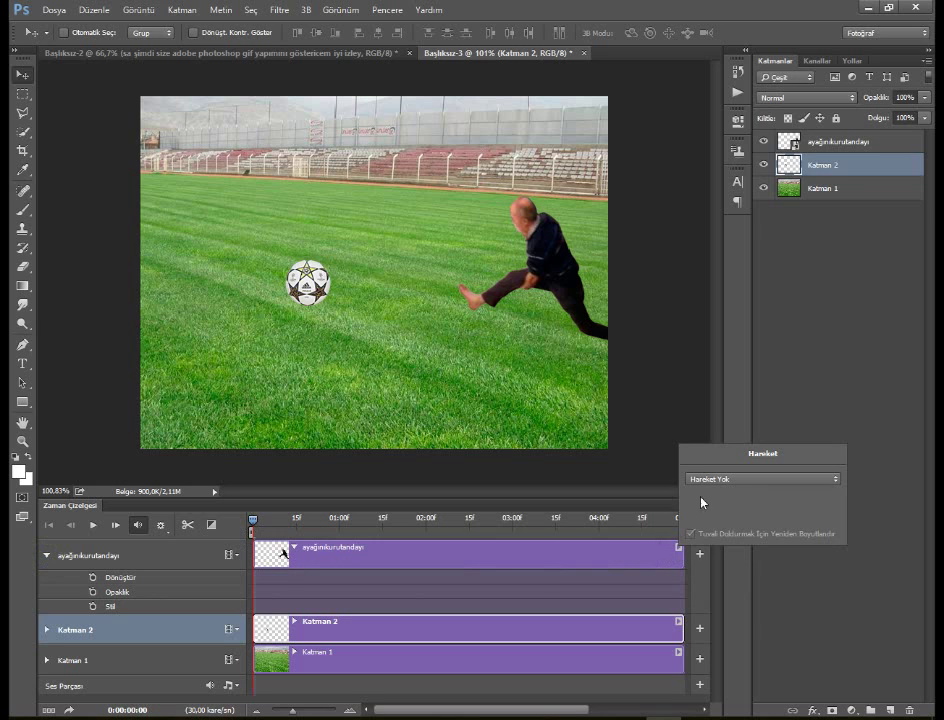
left_click(714, 482)
left_click(714, 527)
left_click(716, 535)
left_click(386, 563)
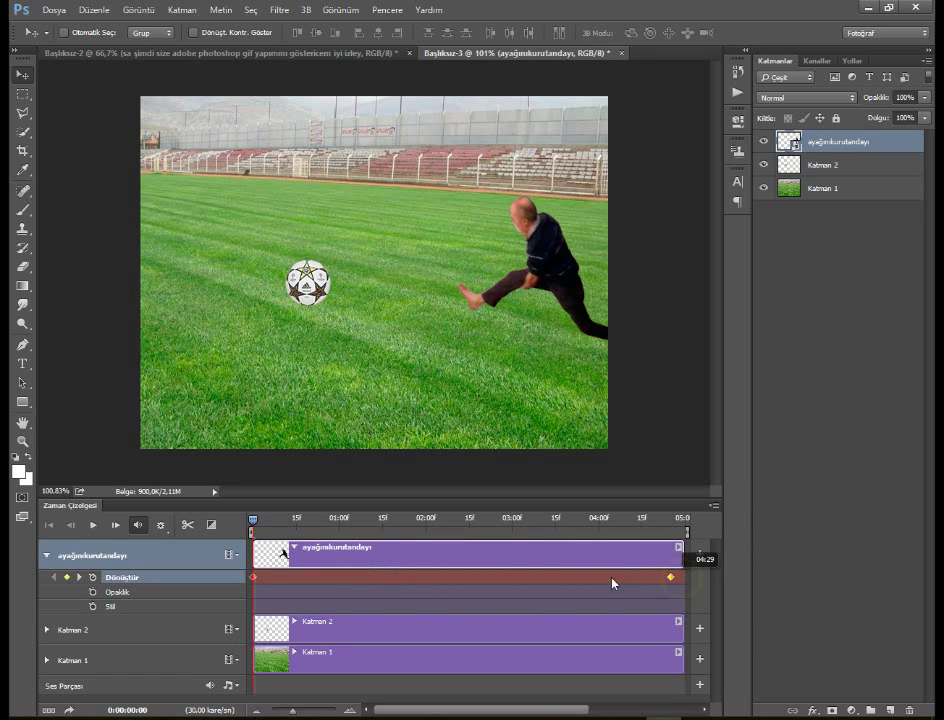
left_click_drag(679, 580, 613, 587)
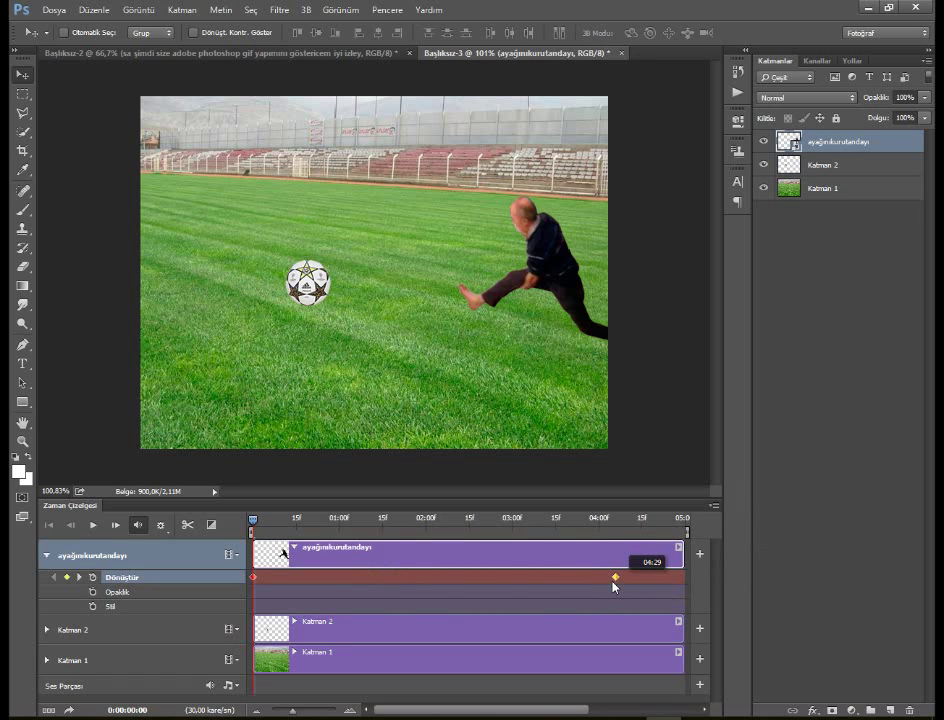
left_click(122, 51)
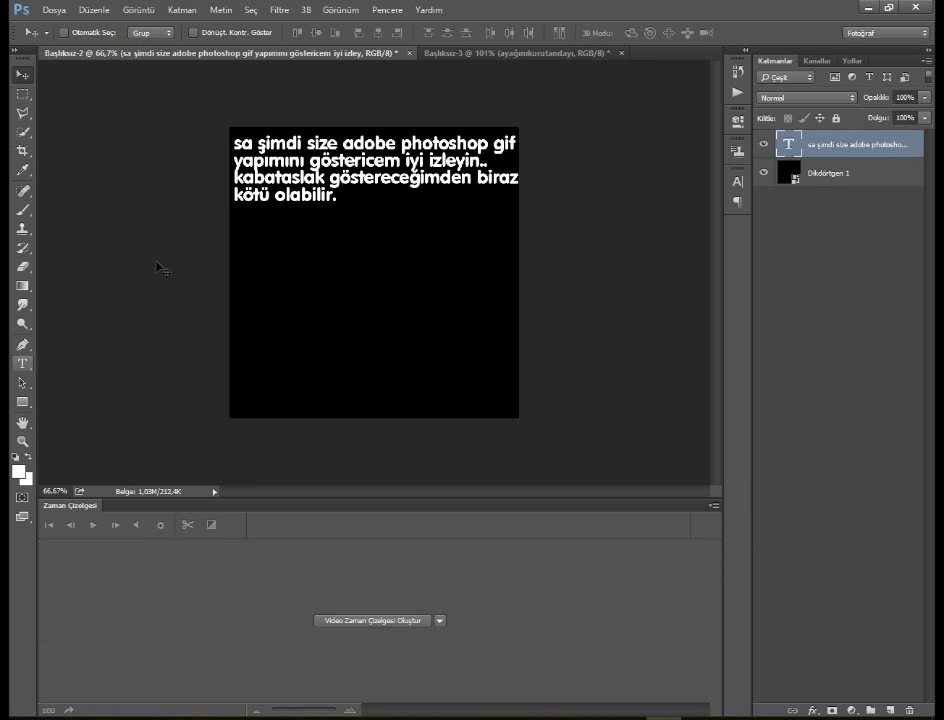
Append 'işte bu en sondaki şeyi silin (delete)' after 'kötü olabilir.' and commit the text
double_click(779, 148)
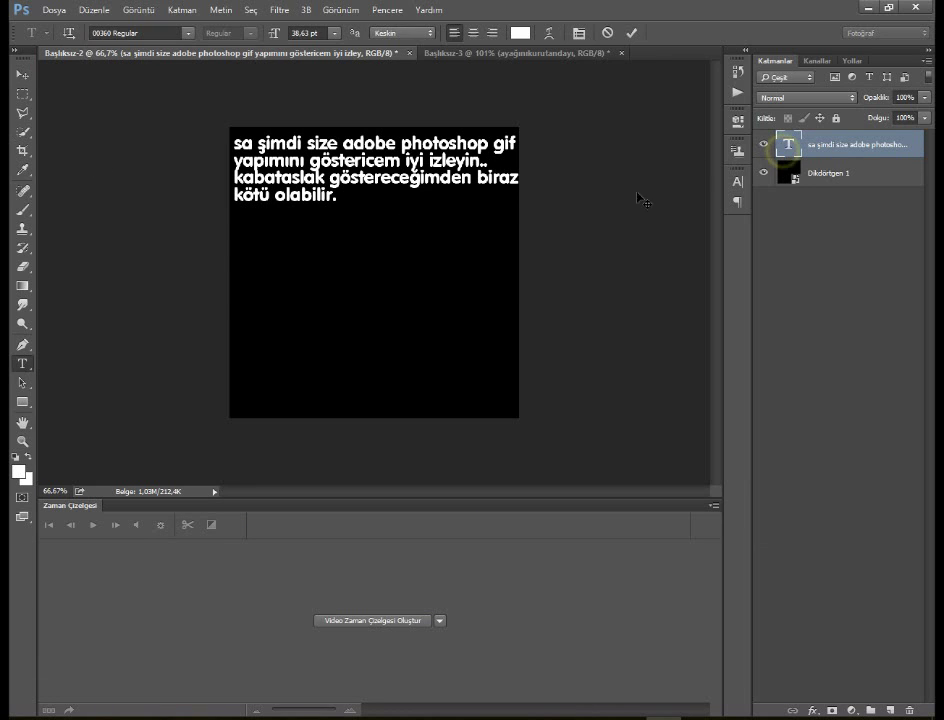
left_click(460, 208)
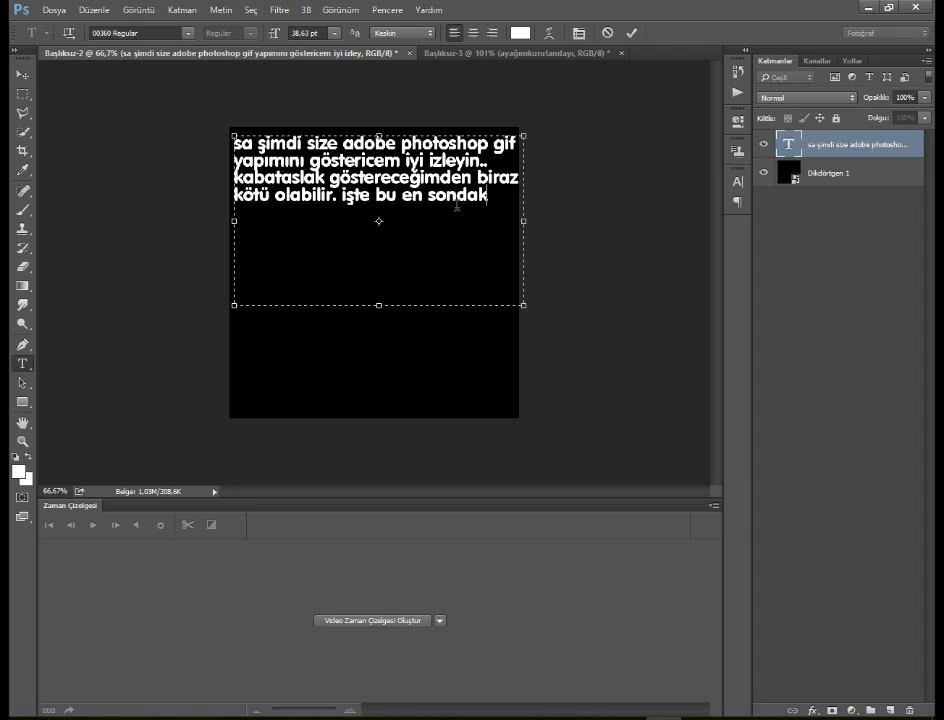
type("i")
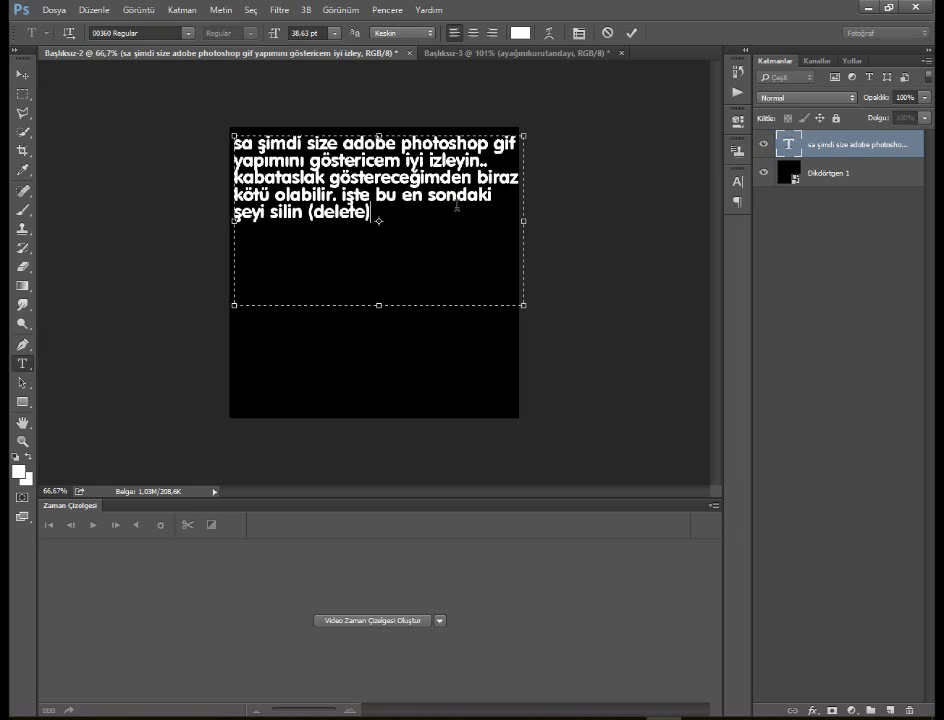
left_click(632, 38)
Commit the text, return to Başlıksız-3 and remove the man's end transform keyframe
key("v")
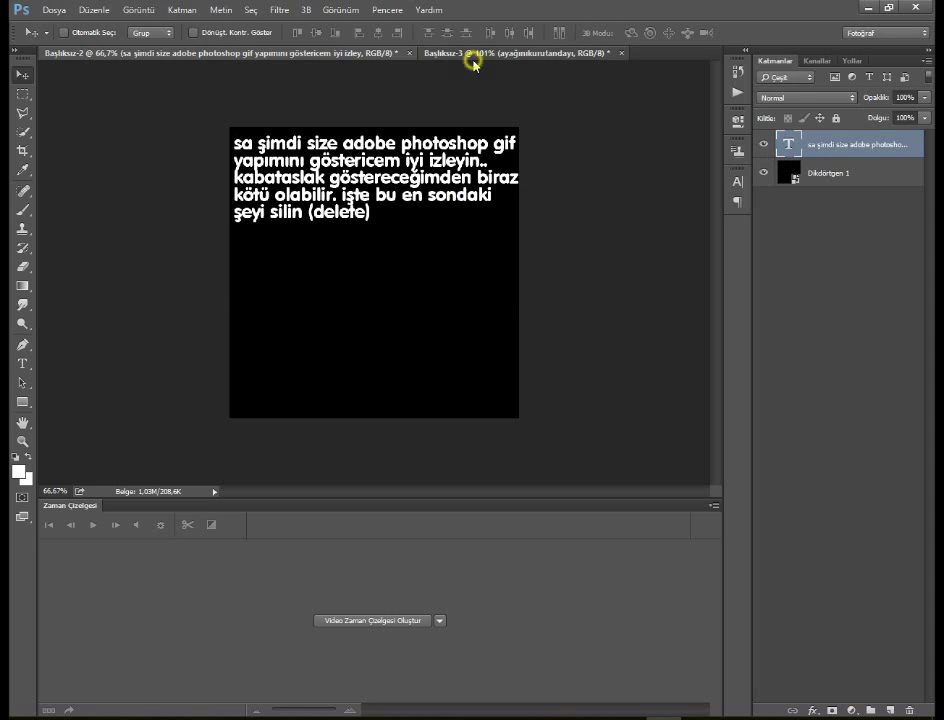
left_click(472, 53)
key("Delete")
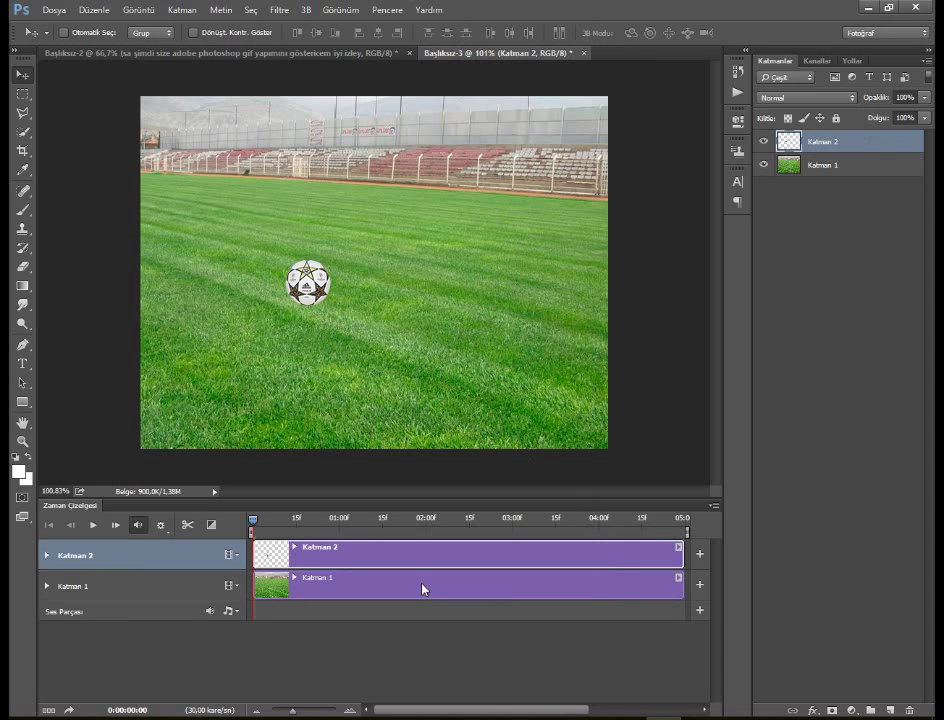
key("ctrl+z")
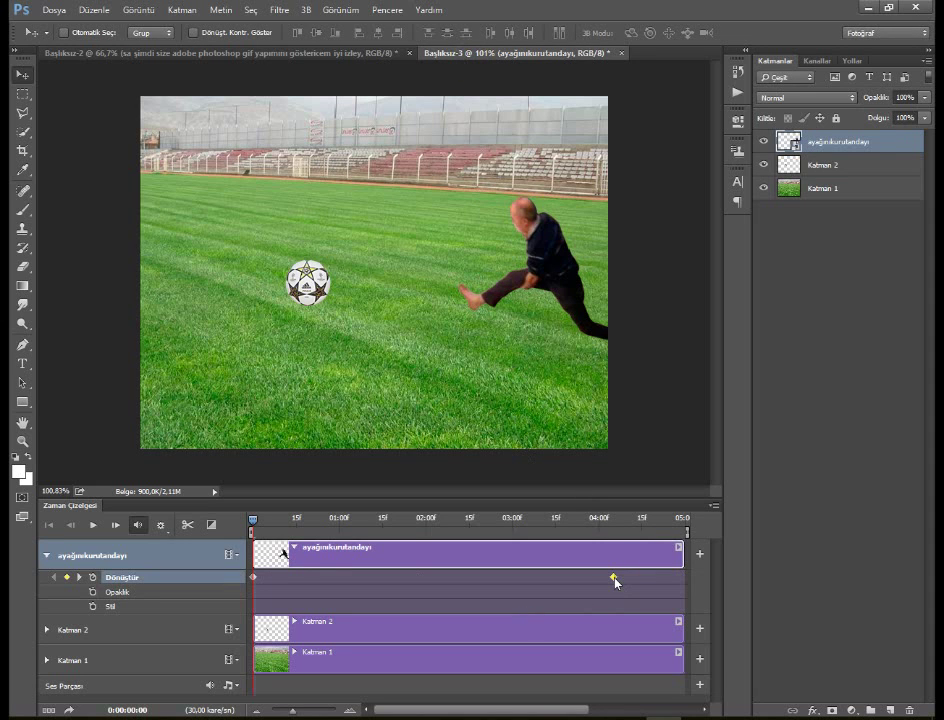
key("Delete")
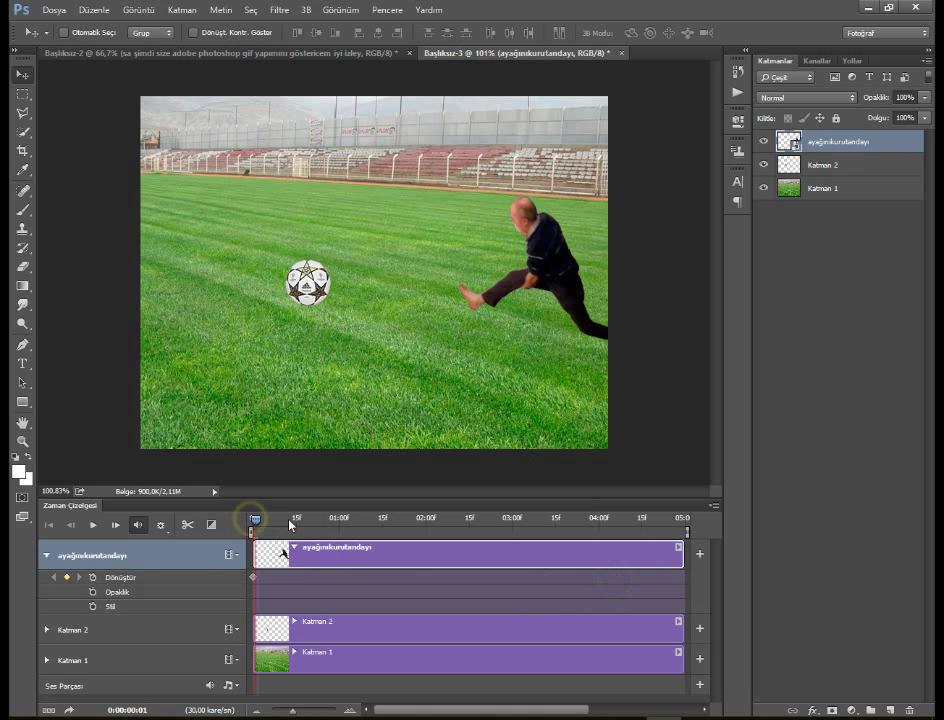
Test moving the man toward the ball at frames 15–20, then set the end transform keyframe at 04:04
left_click_drag(252, 521, 307, 524)
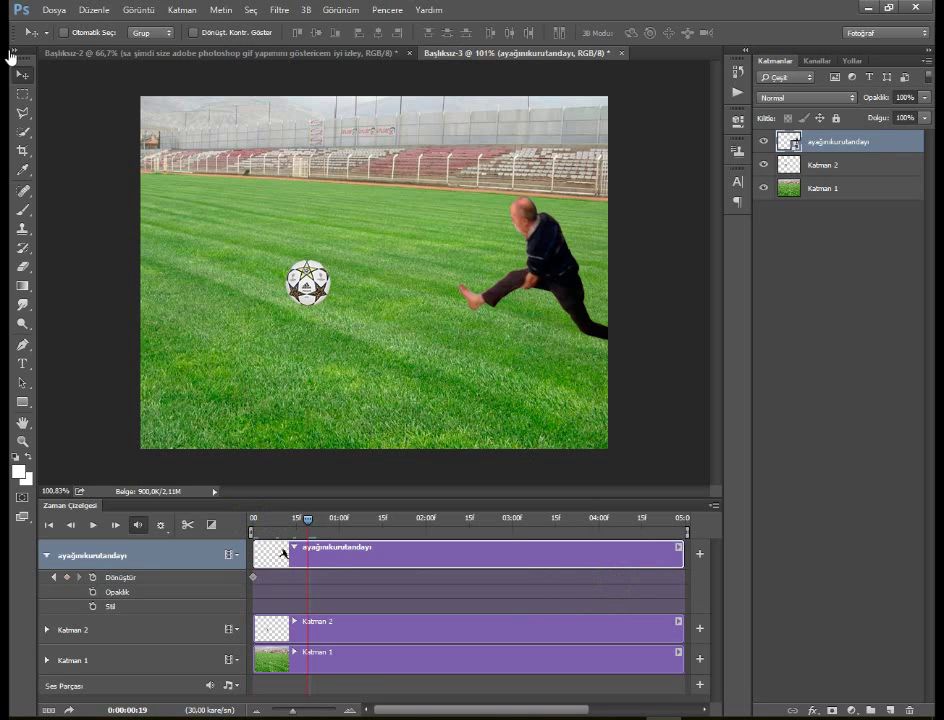
mouse_move(562, 254)
left_mouse_down()
mouse_move(413, 279)
mouse_move(390, 270)
left_mouse_up()
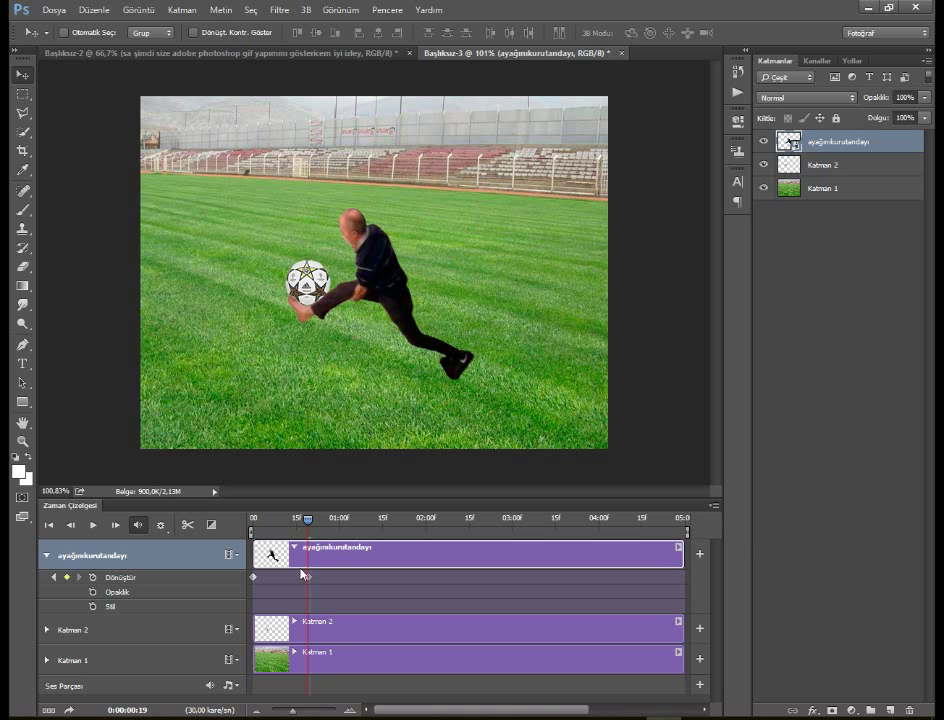
mouse_move(309, 519)
left_mouse_down()
mouse_move(255, 519)
mouse_move(324, 528)
left_mouse_up()
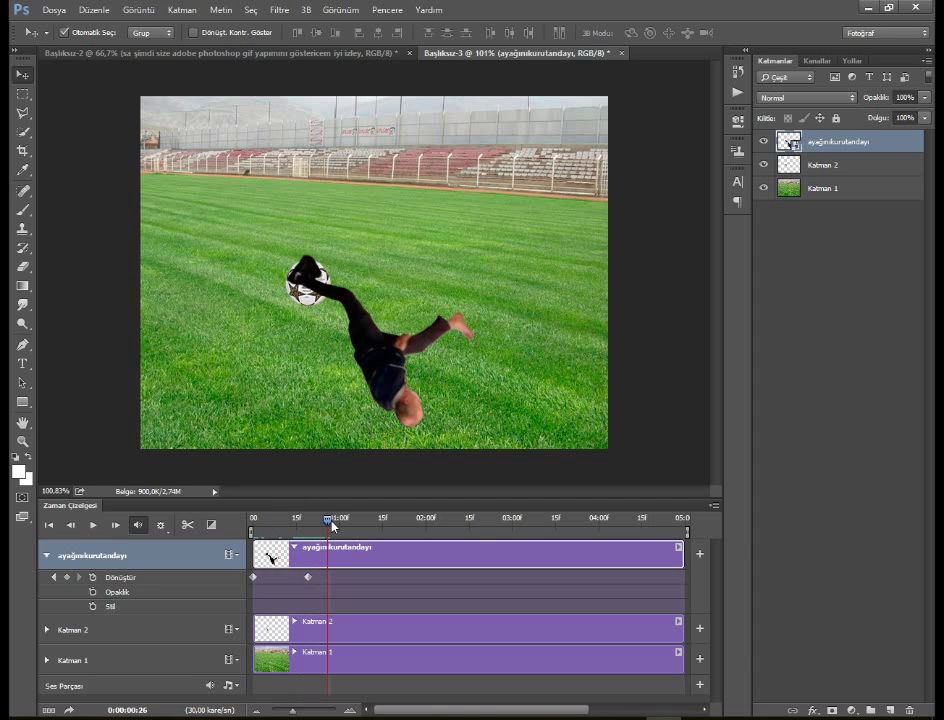
key("Home")
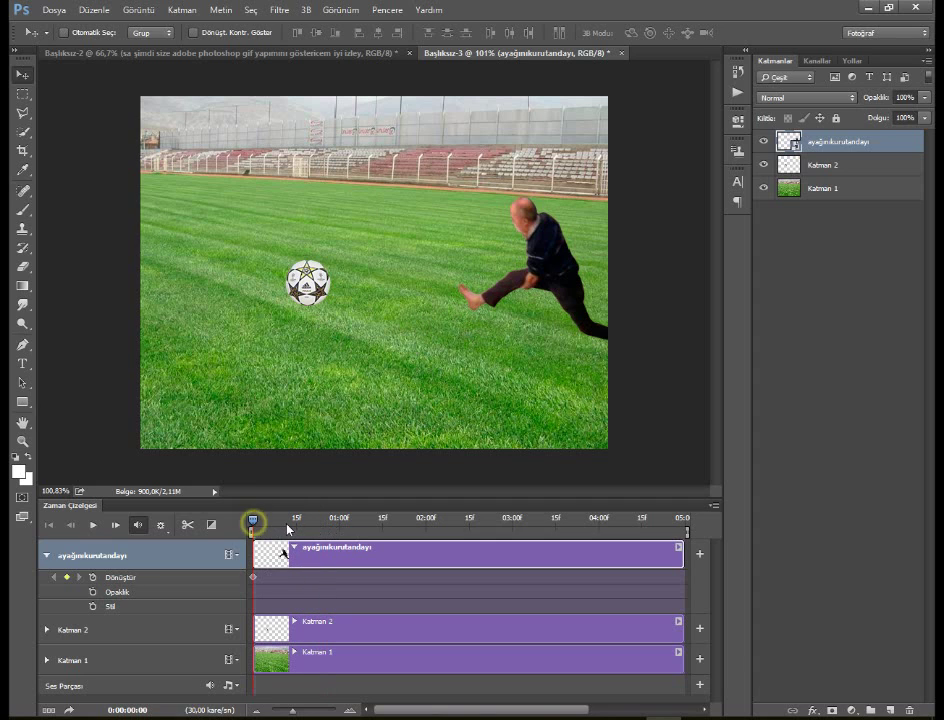
left_click(296, 522)
left_click_drag(318, 528, 296, 528)
mouse_move(578, 289)
left_mouse_down()
mouse_move(378, 299)
mouse_move(389, 271)
left_mouse_up()
mouse_move(297, 528)
left_mouse_down()
mouse_move(263, 532)
mouse_move(253, 520)
left_mouse_up()
left_click_drag(438, 599, 608, 593)
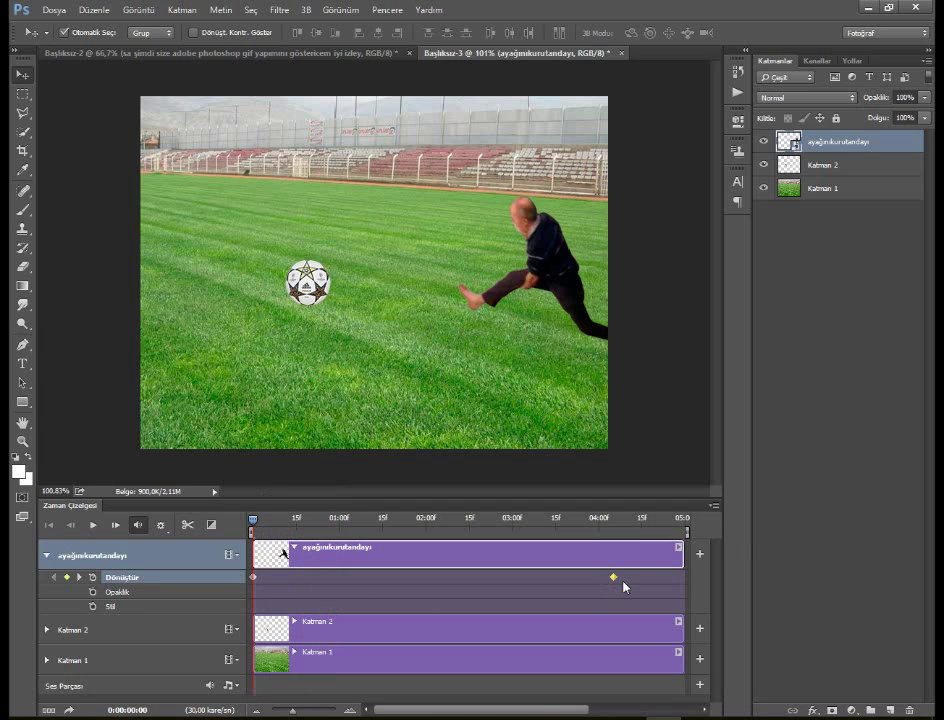
left_click(613, 577)
Make the man layer a new smart object copy, set Yatay Kaydır pan without resize-to-fill, and expand its track
right_click(847, 143)
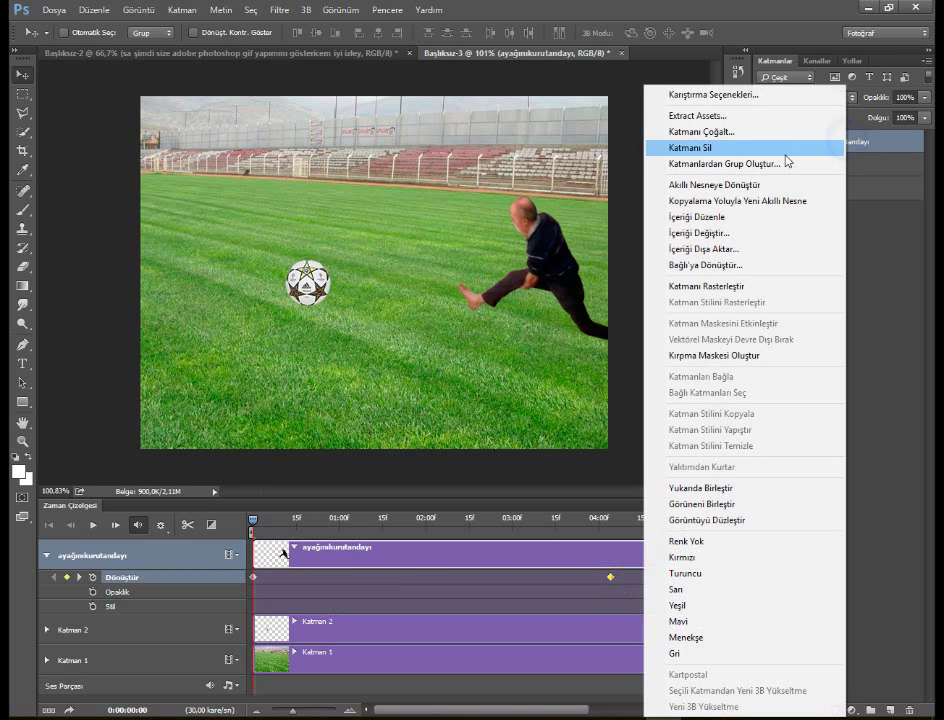
left_click(717, 186)
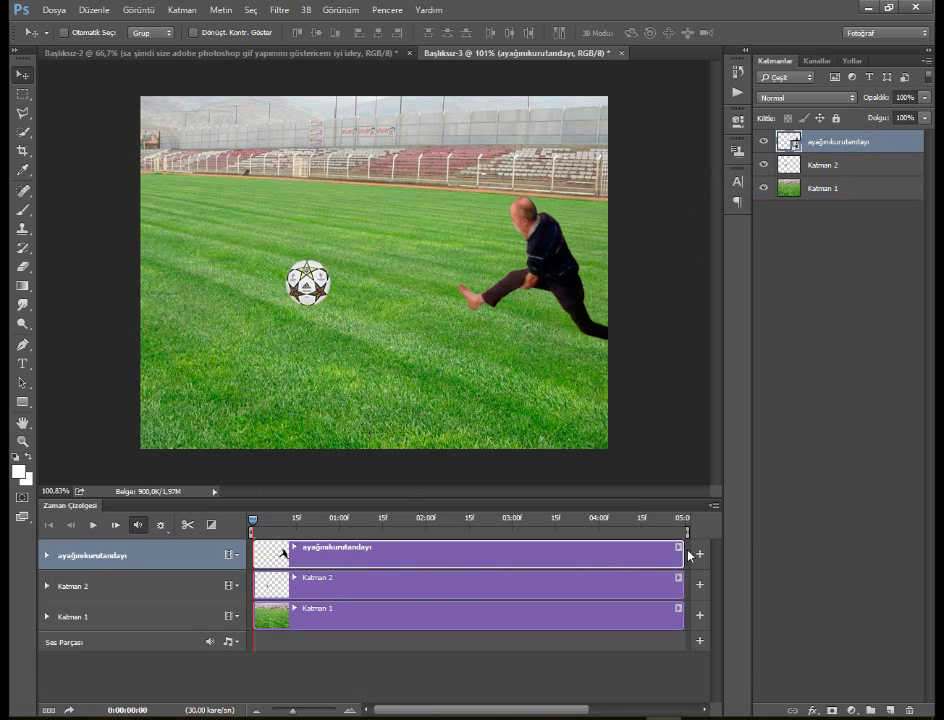
left_click(679, 548)
left_click(720, 480)
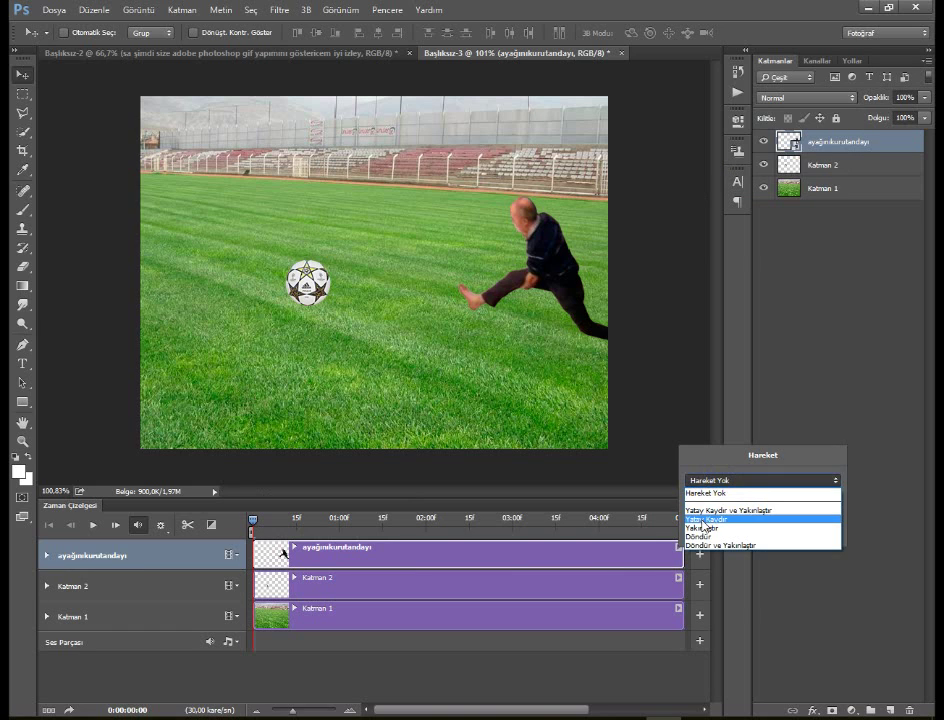
left_click(703, 519)
left_click(690, 535)
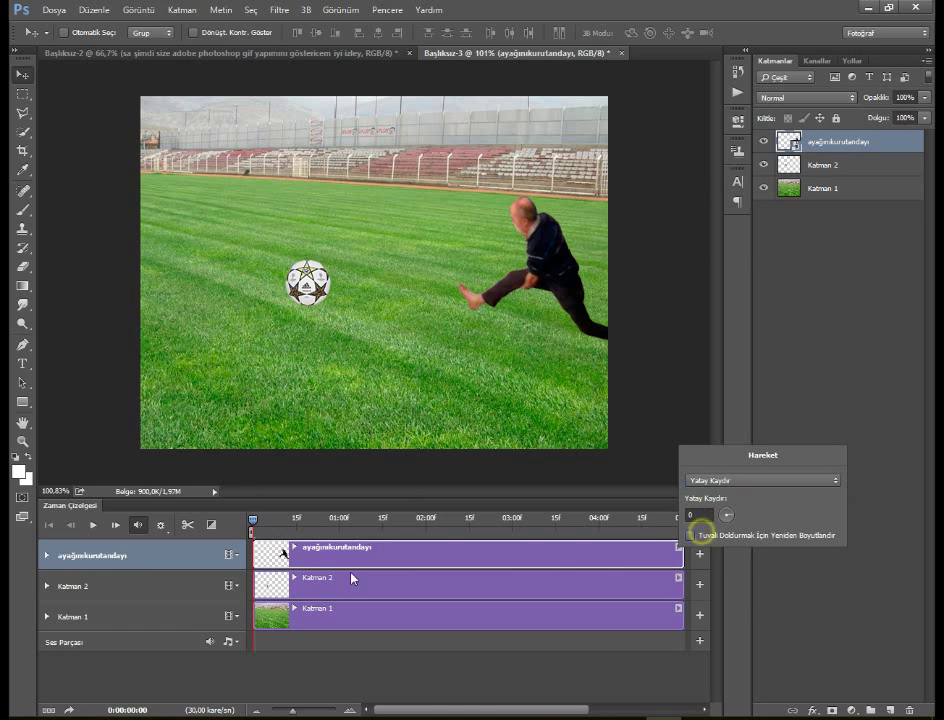
left_click(46, 559)
left_click(46, 556)
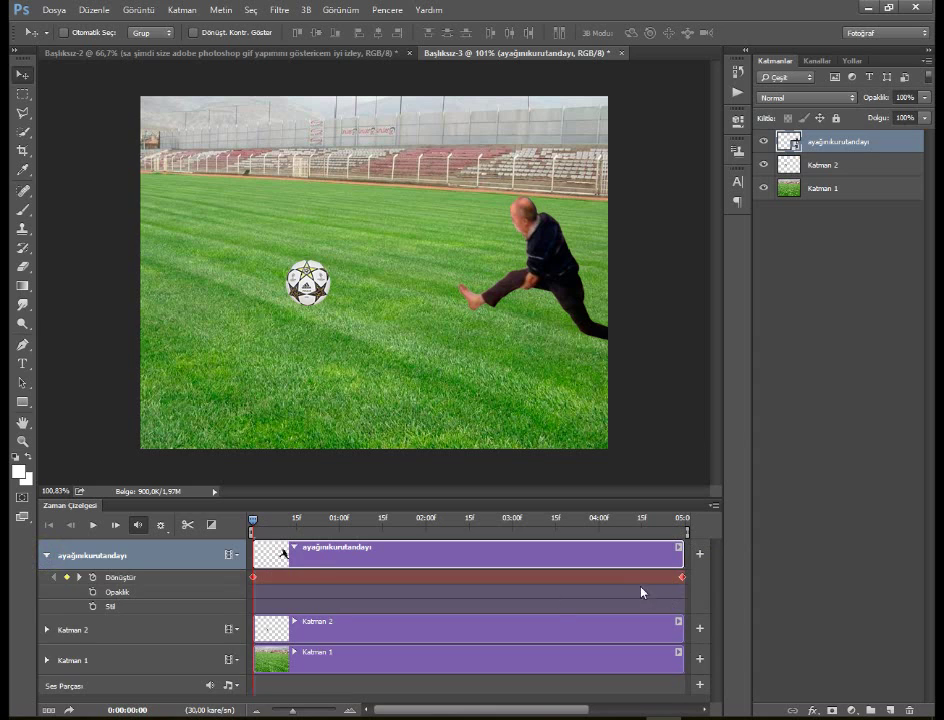
left_click(366, 548)
Keyframe the man just off the right edge at frame 17 and near the ball at frame 23
mouse_move(264, 526)
left_mouse_down()
mouse_move(300, 522)
mouse_move(211, 524)
left_mouse_up()
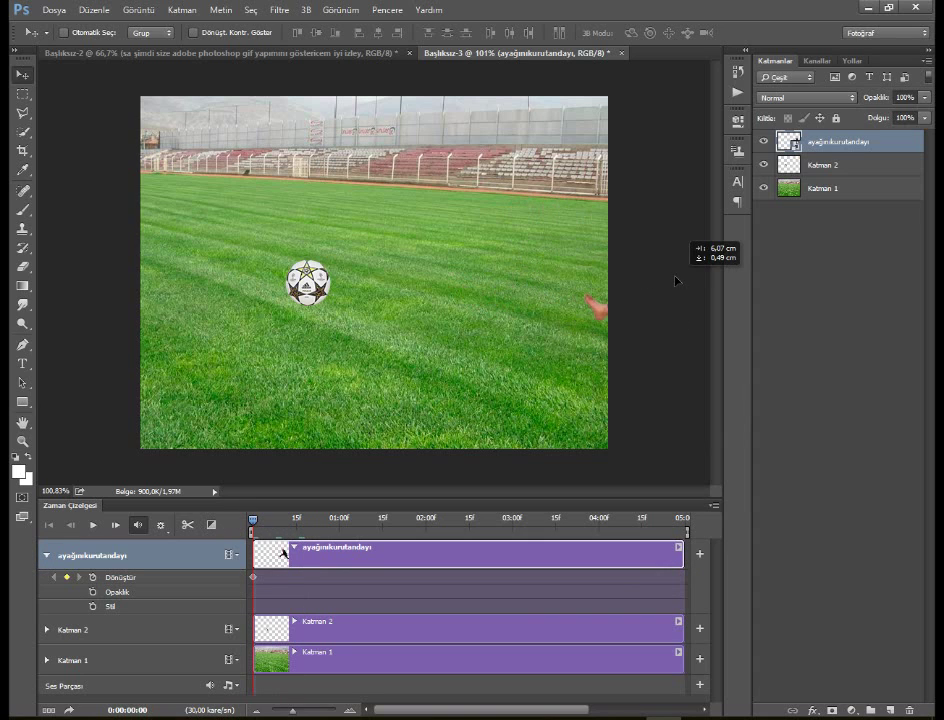
left_click_drag(678, 280, 652, 281)
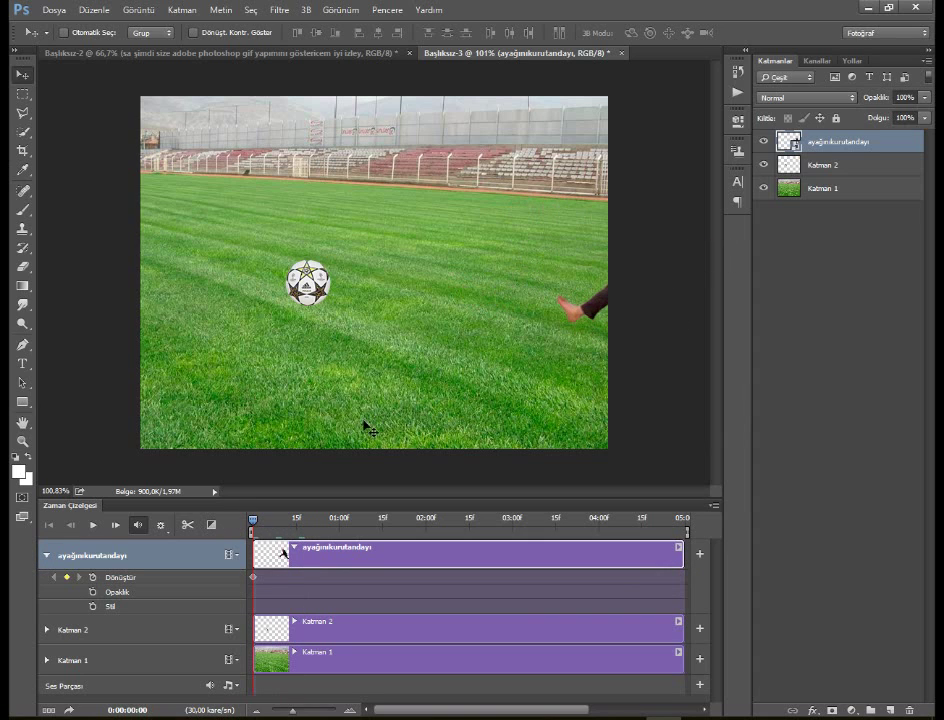
mouse_move(255, 522)
left_mouse_down()
mouse_move(319, 519)
mouse_move(308, 519)
left_mouse_up()
mouse_move(624, 320)
left_mouse_down()
mouse_move(447, 345)
mouse_move(352, 330)
left_mouse_up()
left_click(308, 519)
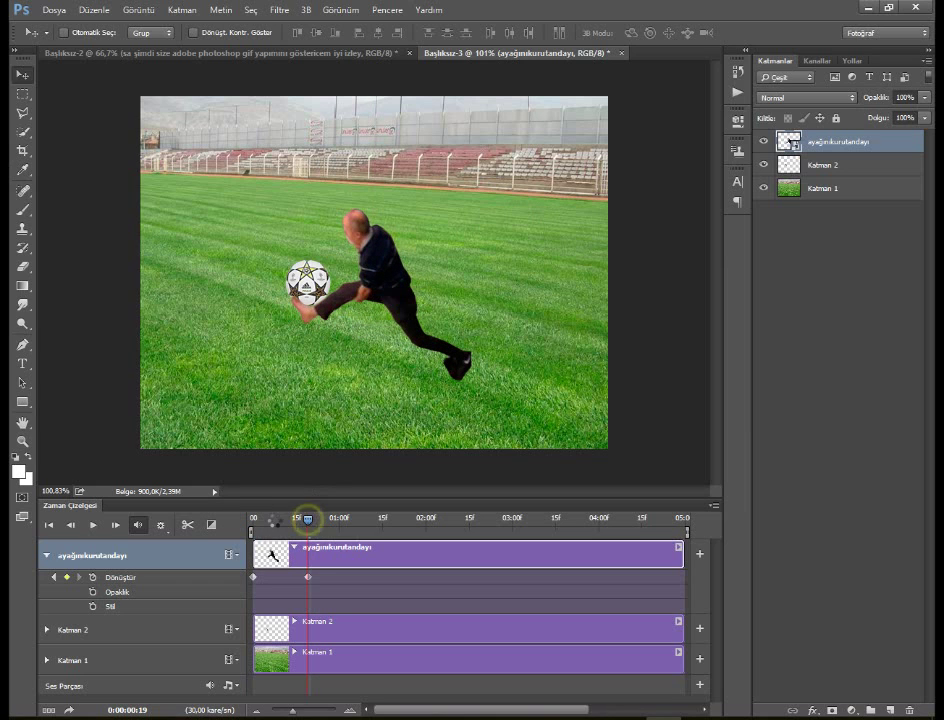
Retime the man's transform keyframes so his foot meets the ball, and trim his clip at the kick
mouse_move(308, 519)
left_mouse_down()
mouse_move(253, 519)
mouse_move(276, 519)
left_mouse_up()
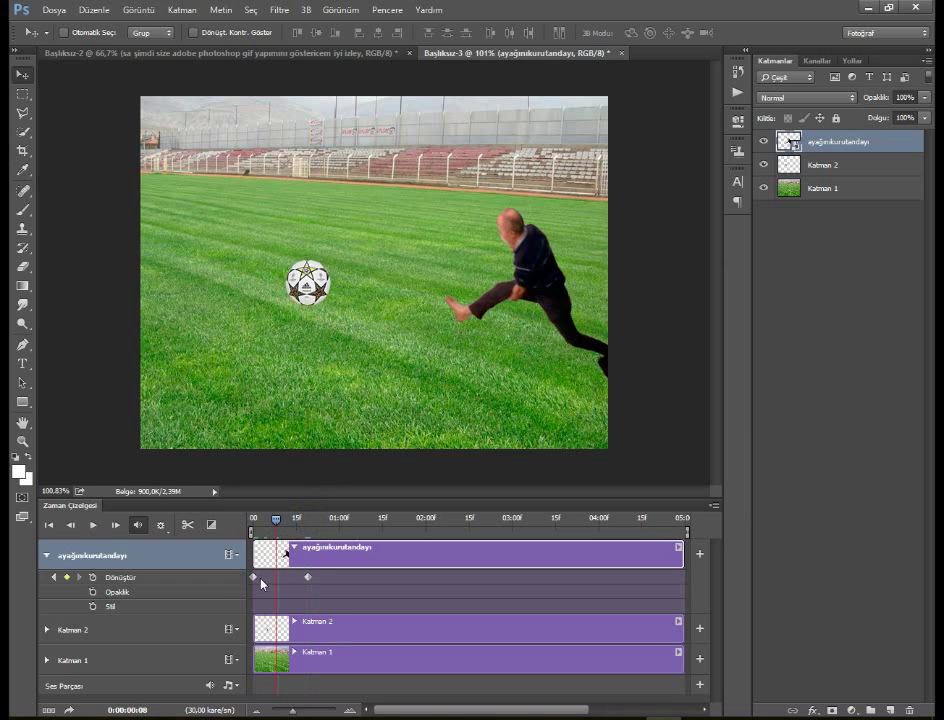
mouse_move(253, 577)
left_mouse_down()
mouse_move(319, 577)
mouse_move(221, 582)
left_mouse_up()
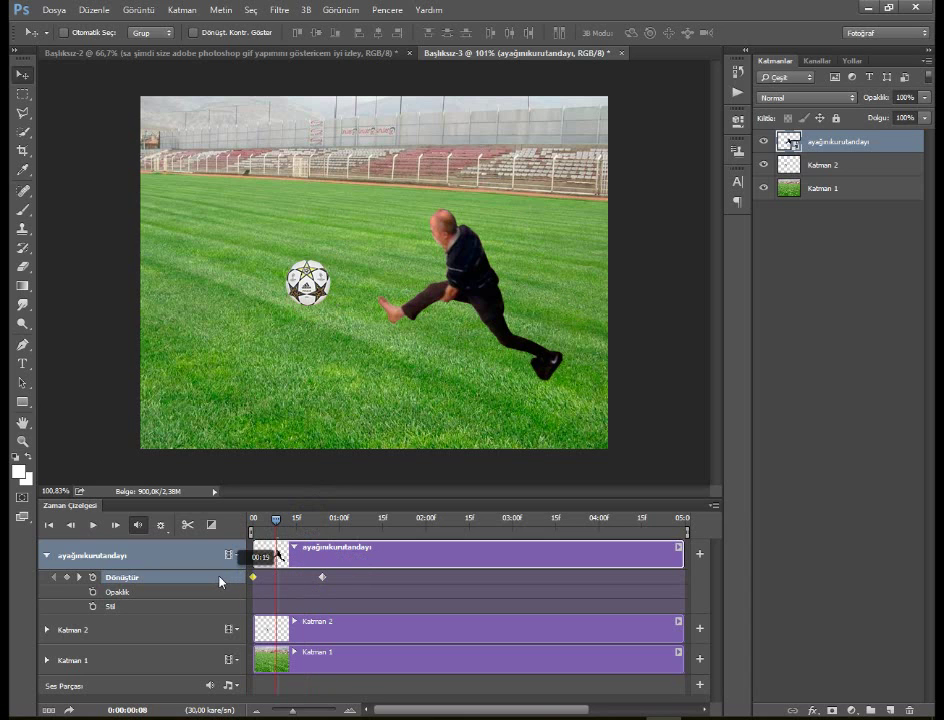
left_click_drag(321, 583, 303, 583)
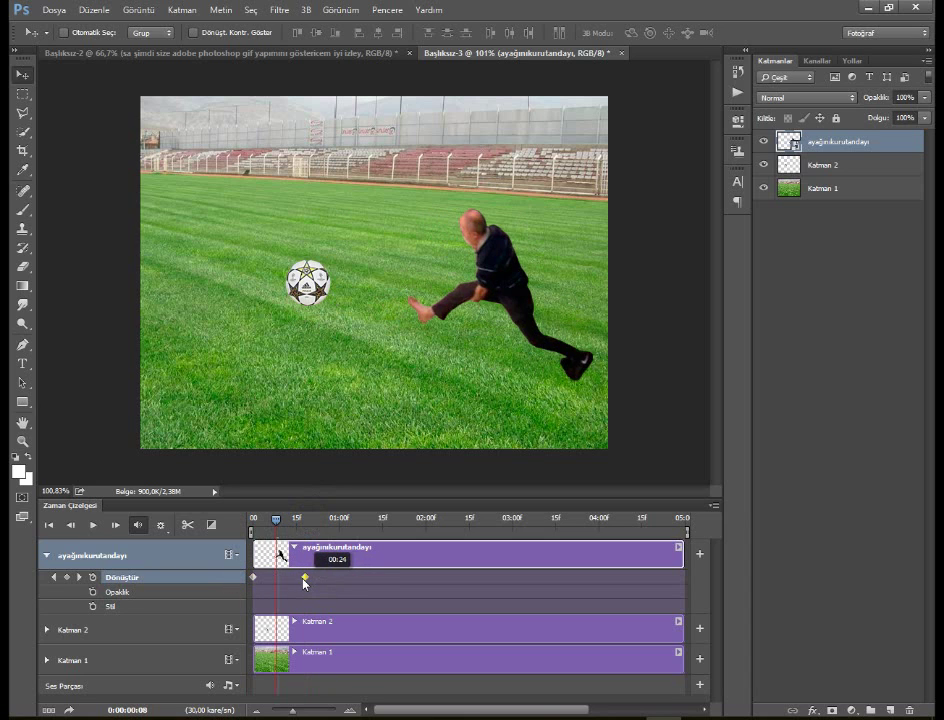
mouse_move(278, 531)
left_mouse_down()
mouse_move(255, 520)
mouse_move(296, 523)
left_mouse_up()
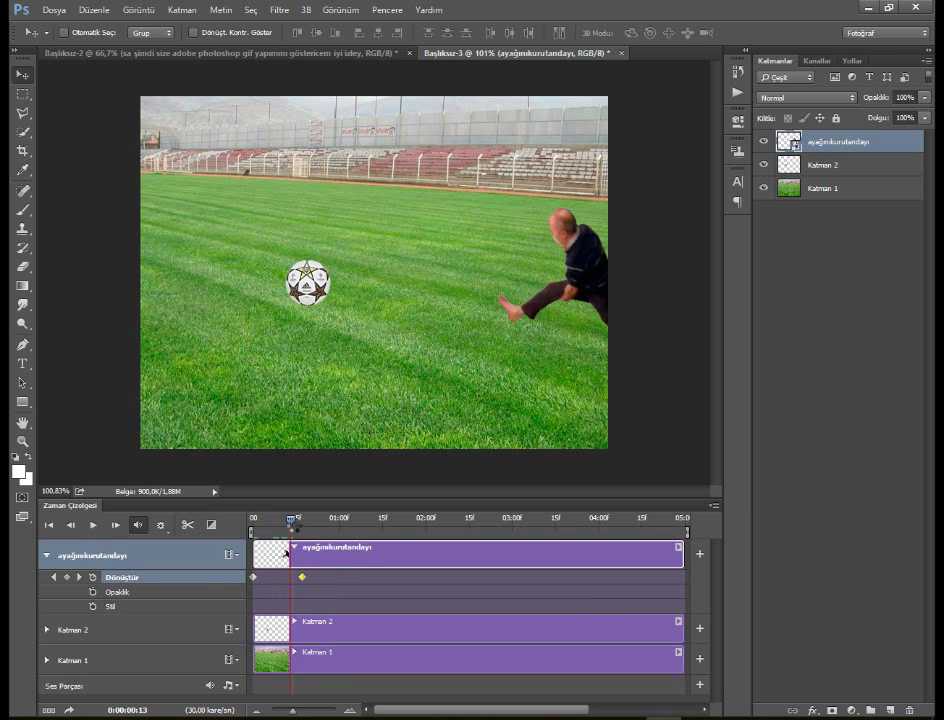
left_click_drag(254, 578, 303, 578)
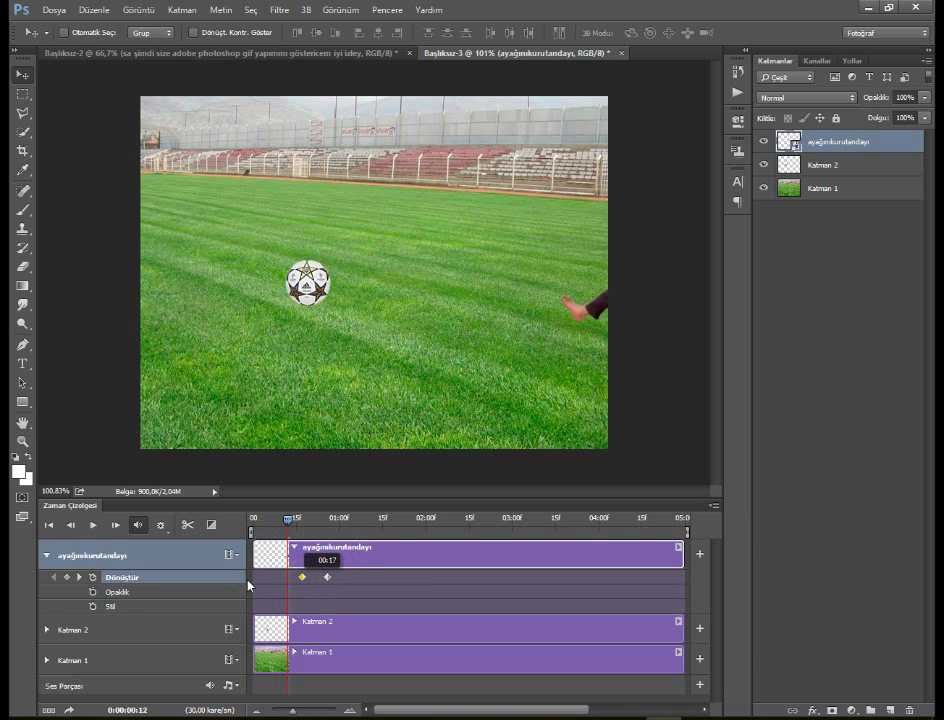
left_click_drag(303, 578, 254, 578)
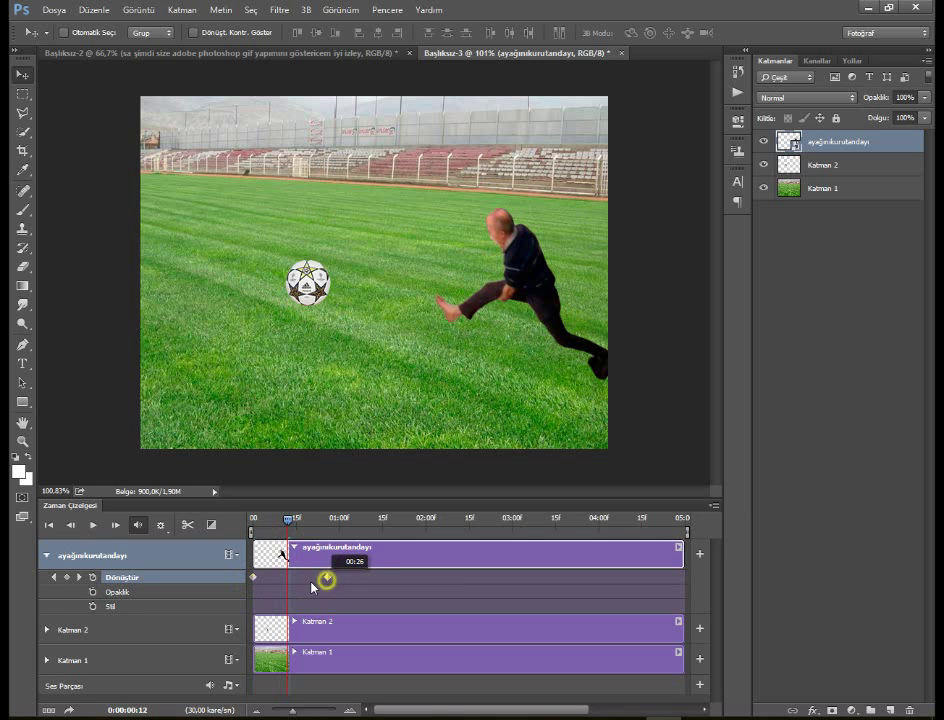
left_click_drag(327, 577, 305, 577)
mouse_move(288, 519)
left_mouse_down()
mouse_move(279, 519)
mouse_move(307, 519)
left_mouse_up()
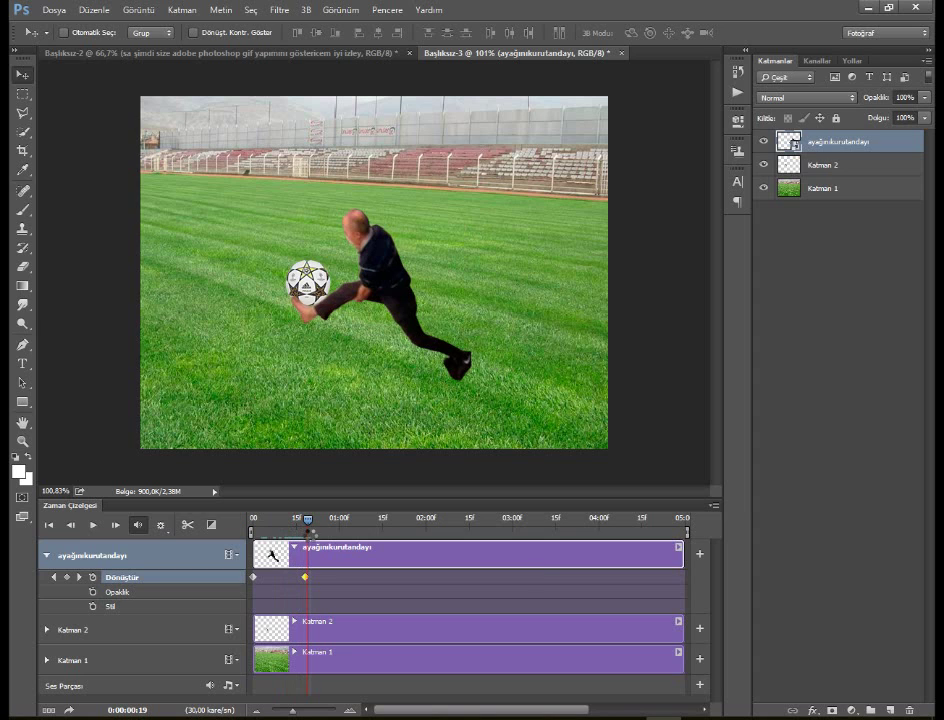
left_click_drag(682, 564, 306, 567)
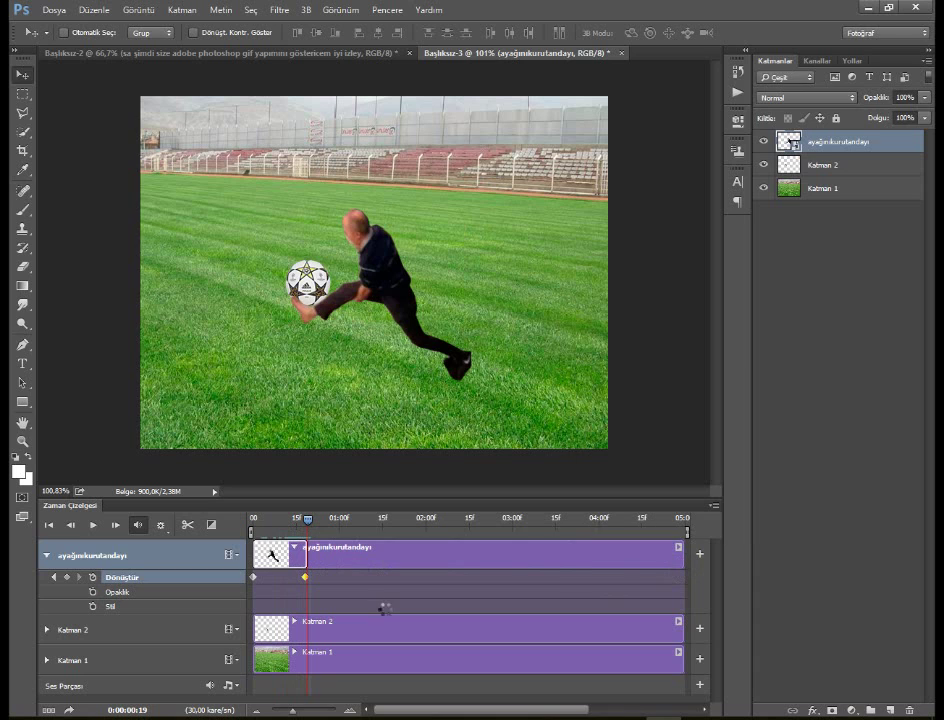
Duplicate the man's layer with Katmanı Çoğalt and start the copy's clip right after the original
right_click(846, 151)
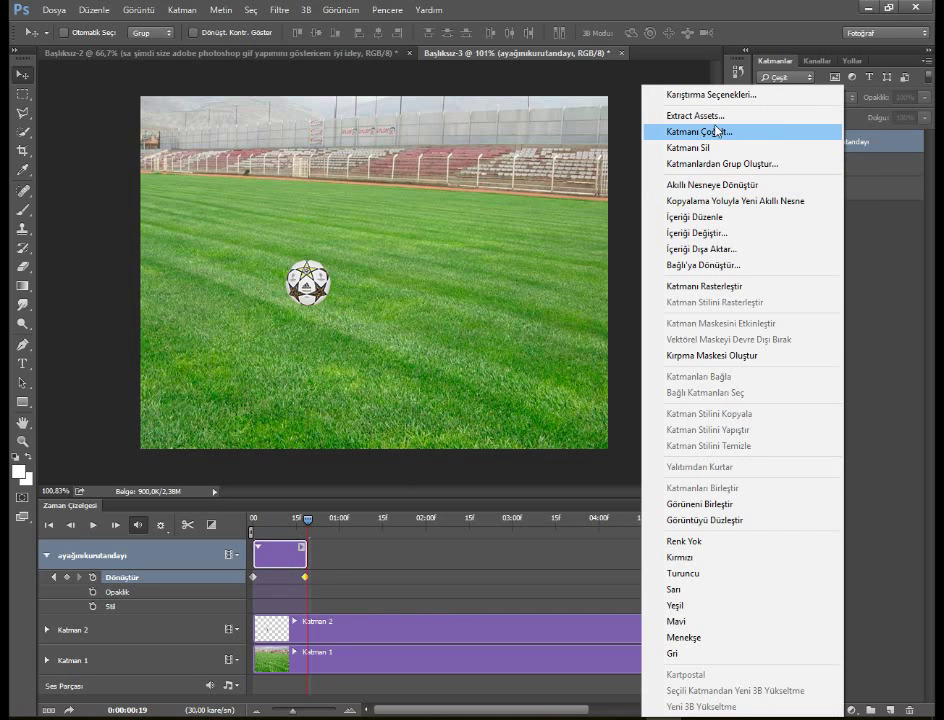
left_click(680, 131)
left_click(605, 226)
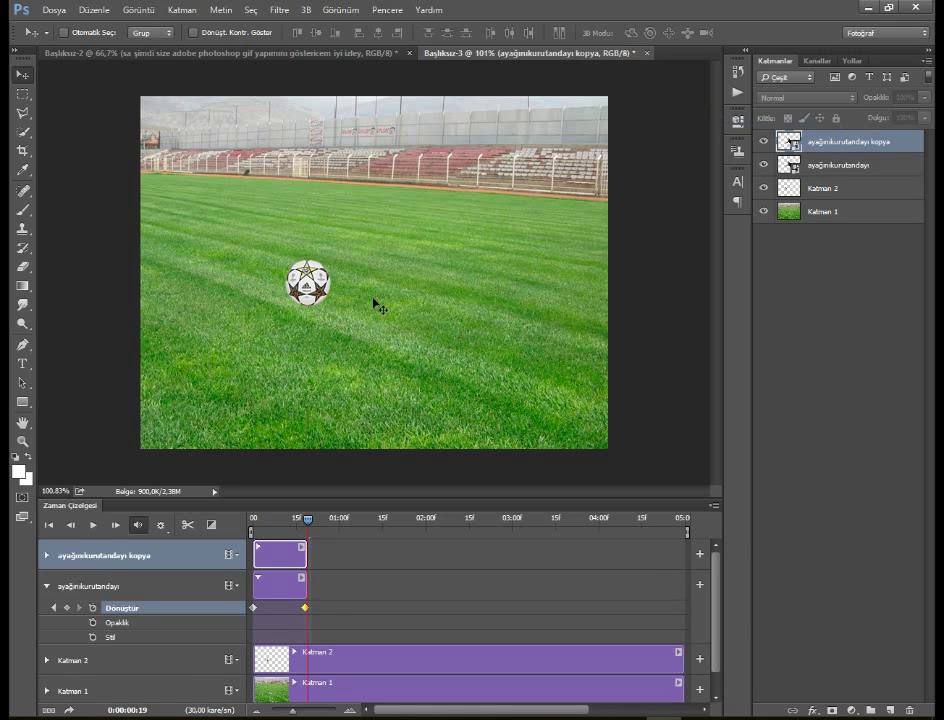
mouse_move(280, 567)
left_mouse_down()
mouse_move(354, 566)
mouse_move(324, 565)
left_mouse_up()
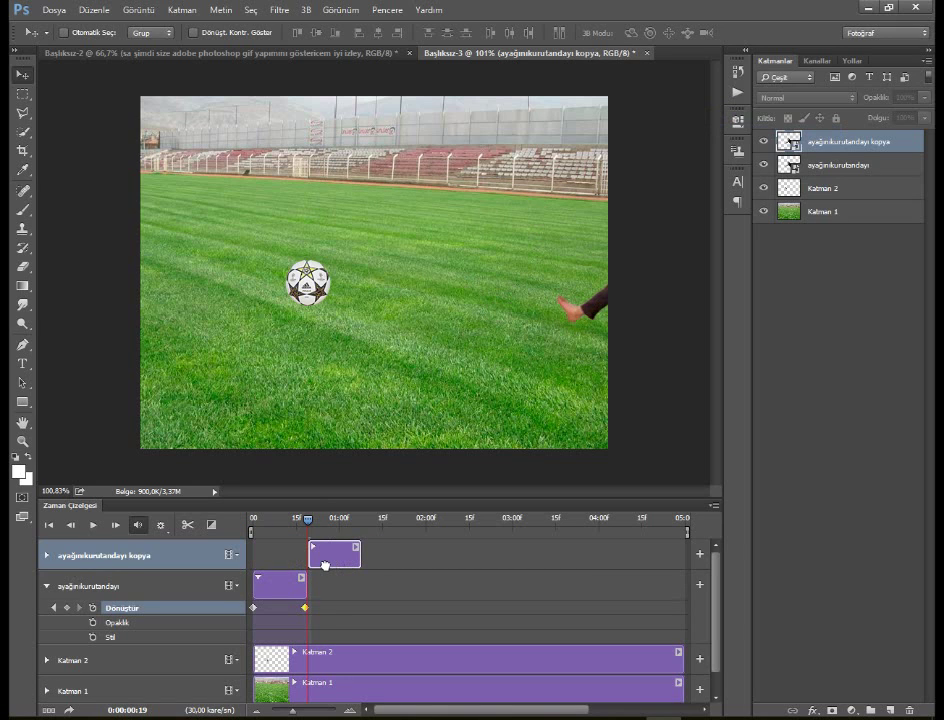
Expand the copy's track and delete only its ending transform keyframe
left_click(46, 556)
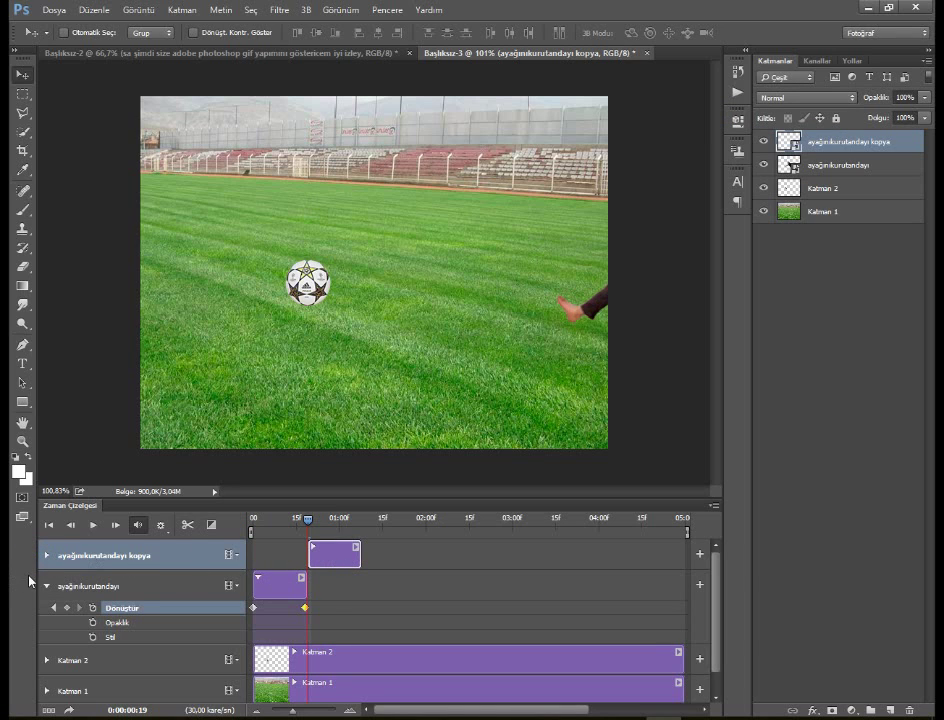
left_click(46, 556)
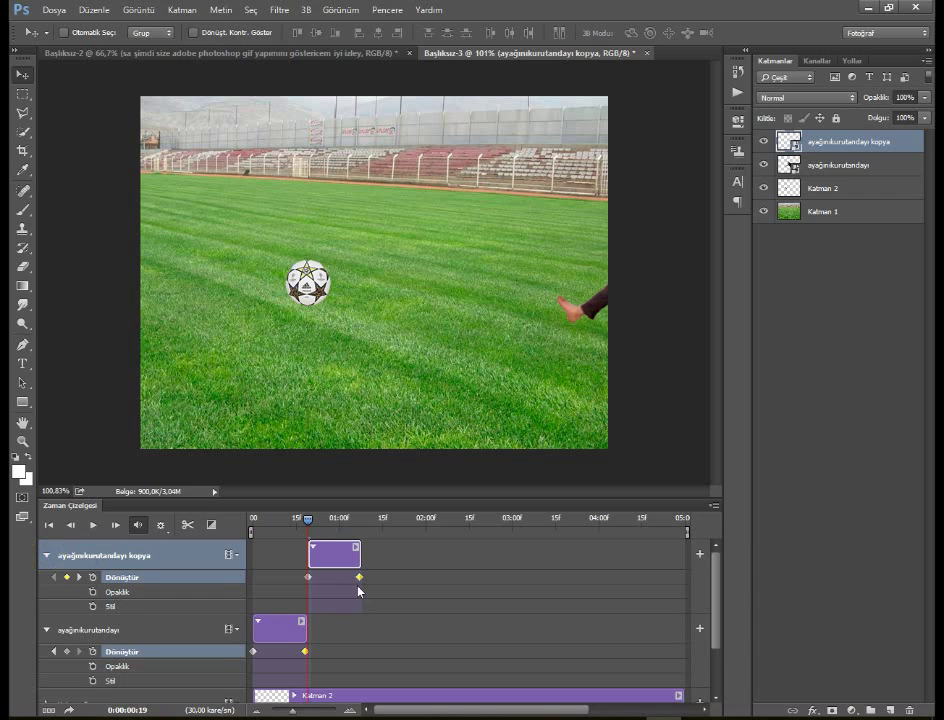
key("Delete")
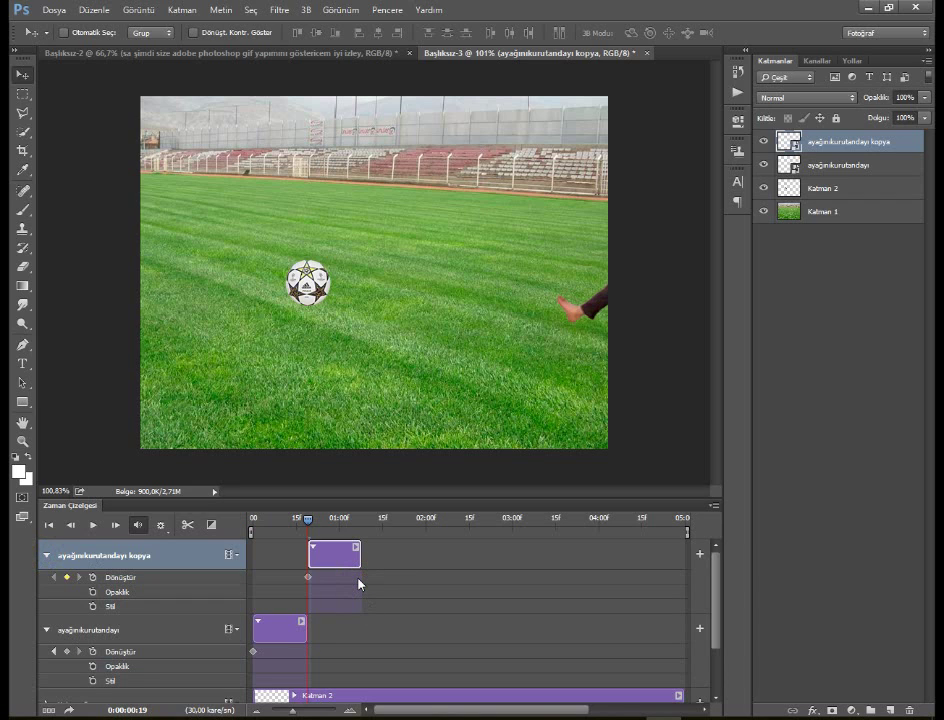
key("ctrl+z")
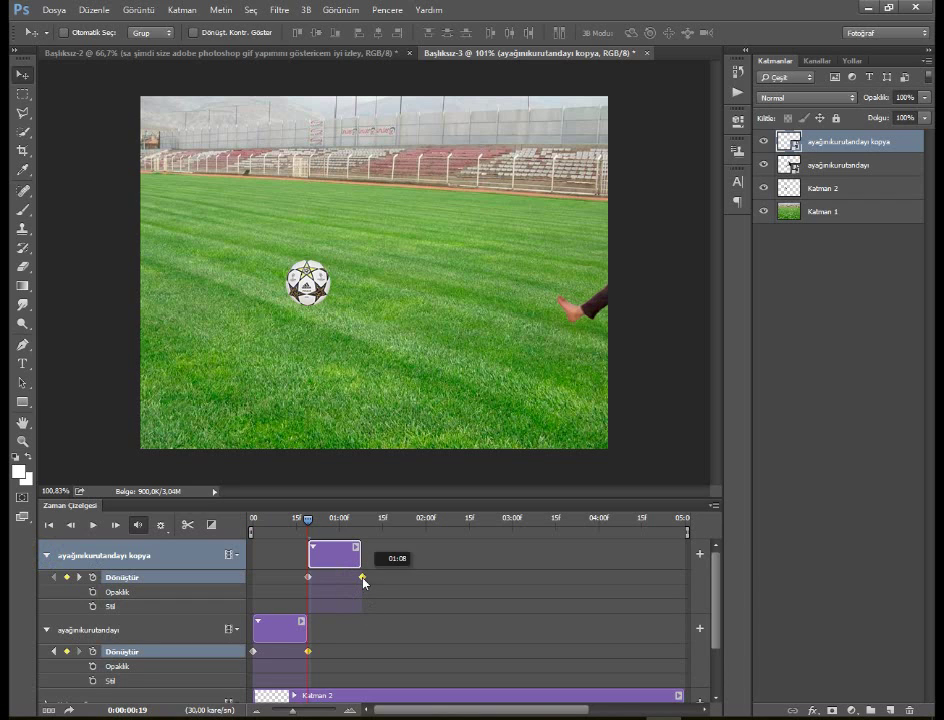
left_click(360, 579)
key("Delete")
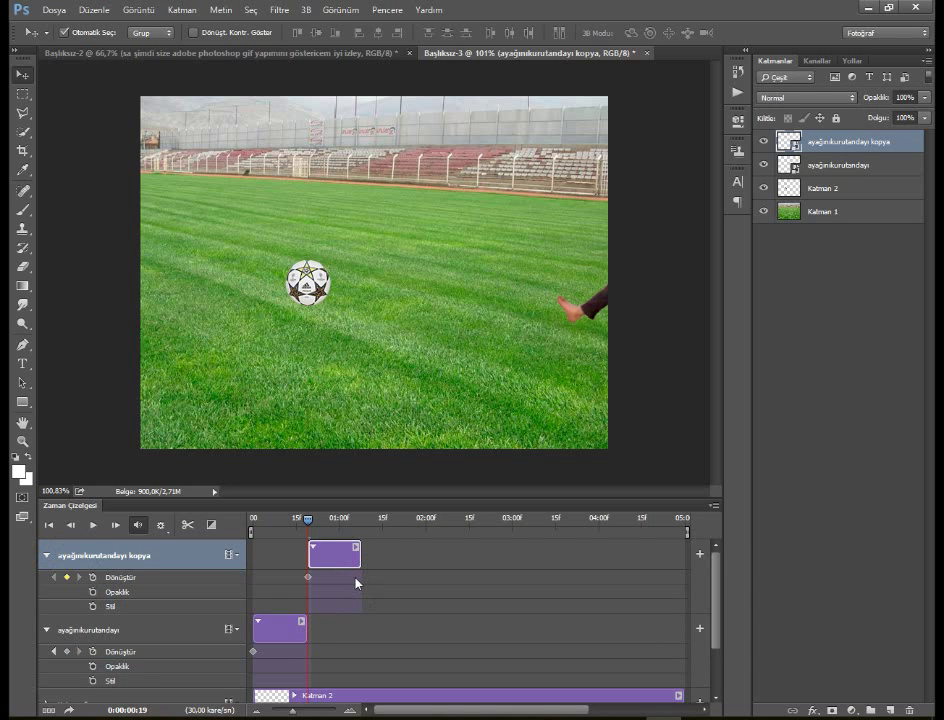
key("ctrl+z")
left_click(287, 633)
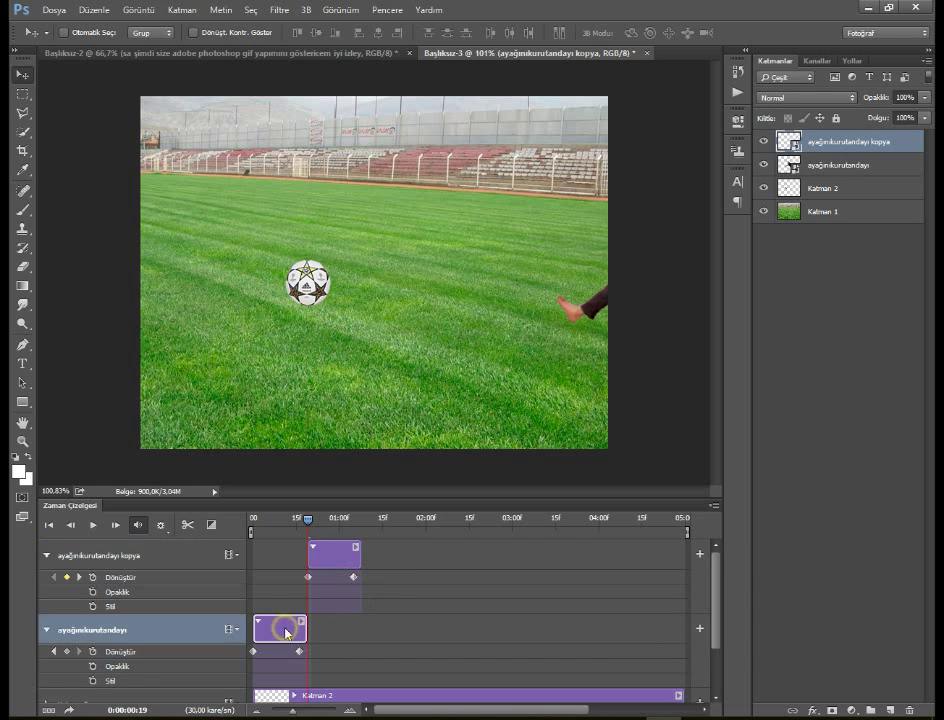
left_click(331, 552)
left_click(353, 578)
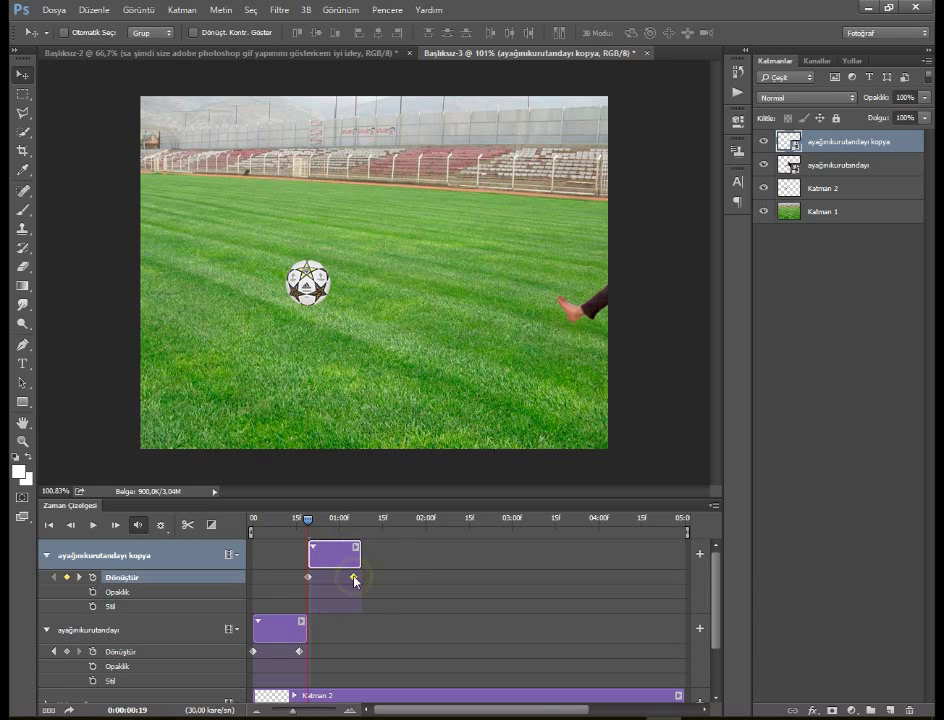
key("Delete")
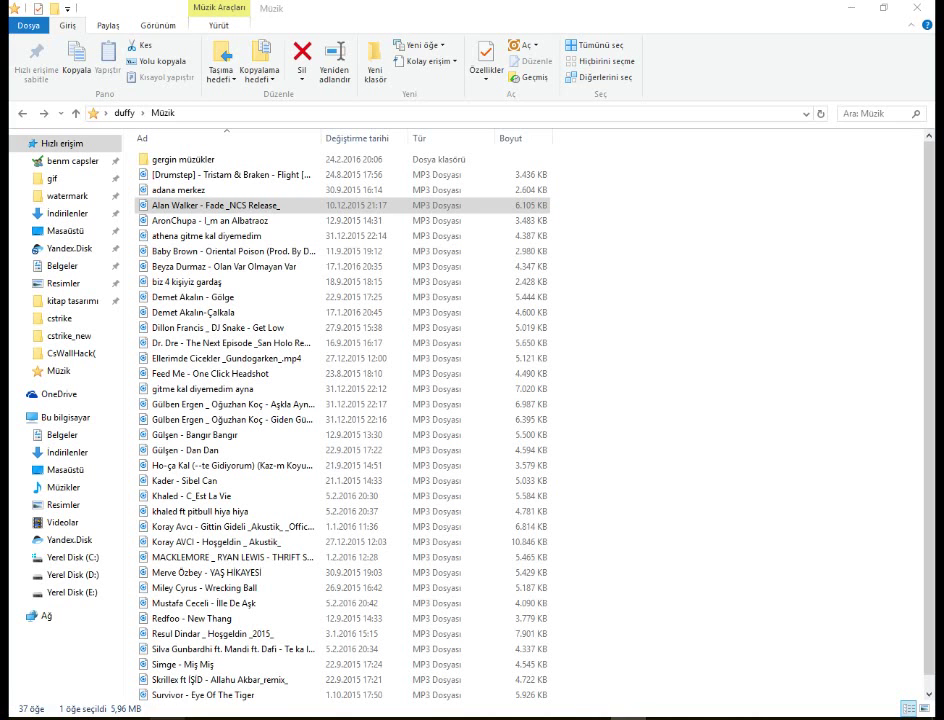
Play the One Click Headshot MP3 from the Müzik folder in Groove Music
left_click(190, 267)
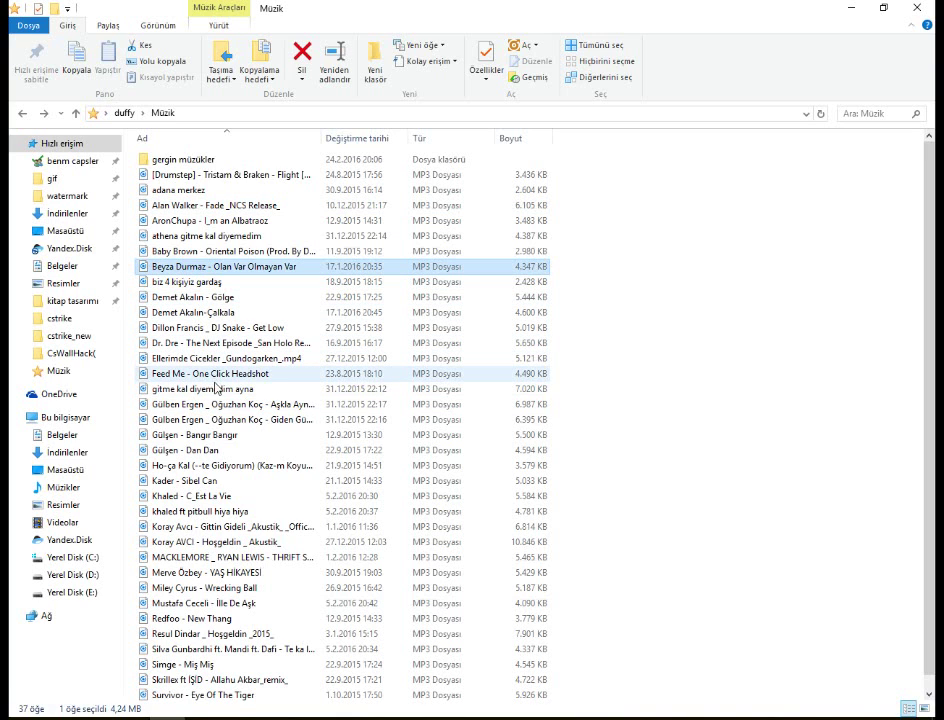
double_click(220, 374)
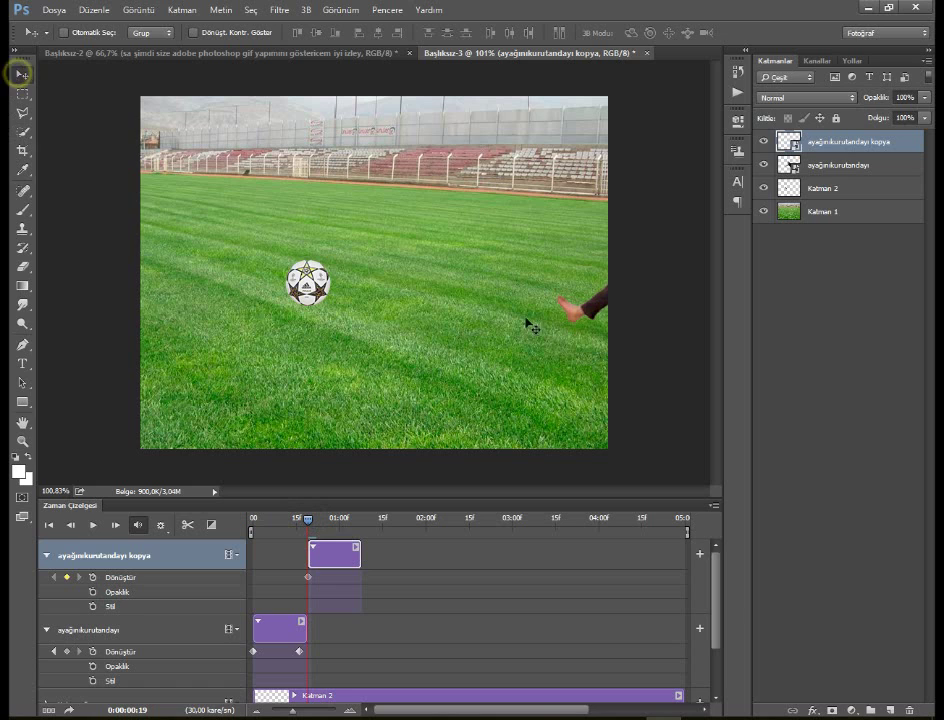
Shift the kicking man left toward the ball, then slightly up and left
left_click_drag(527, 322, 262, 325)
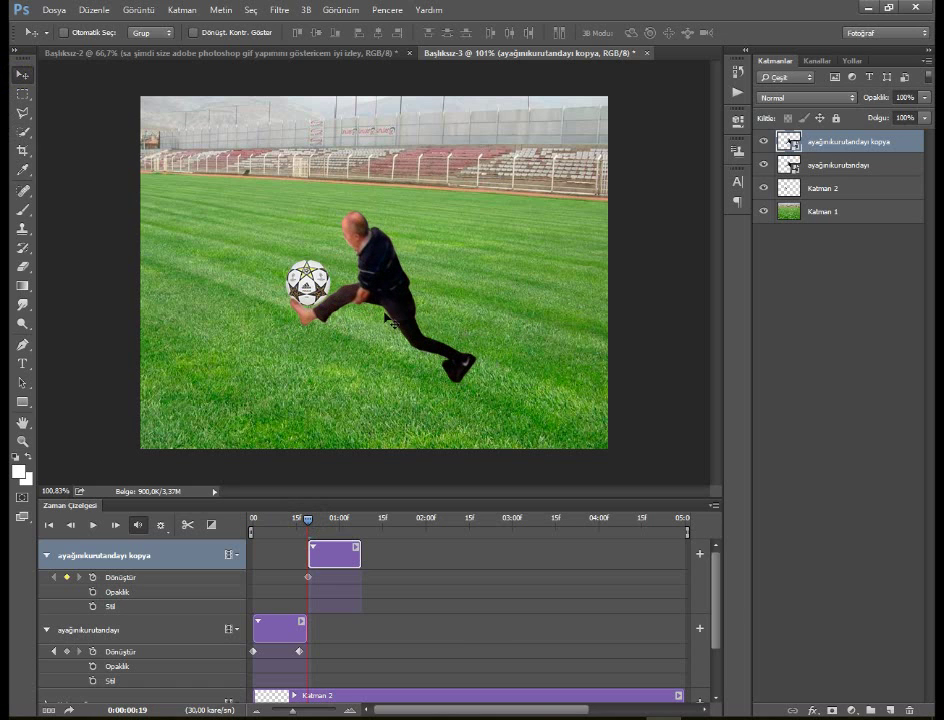
left_click_drag(389, 313, 384, 308)
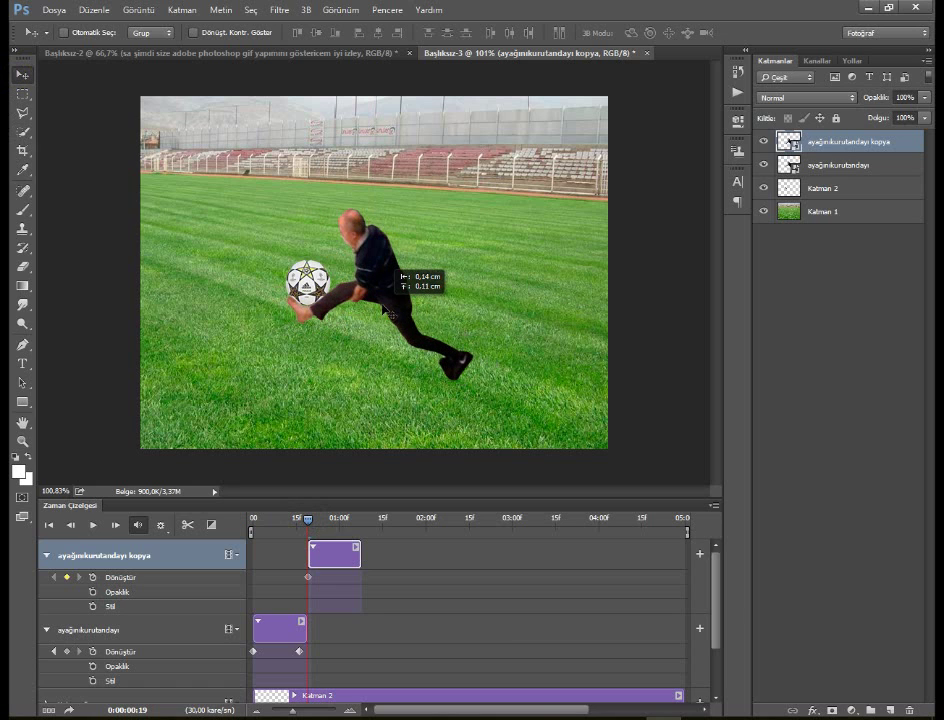
left_click_drag(309, 519, 326, 519)
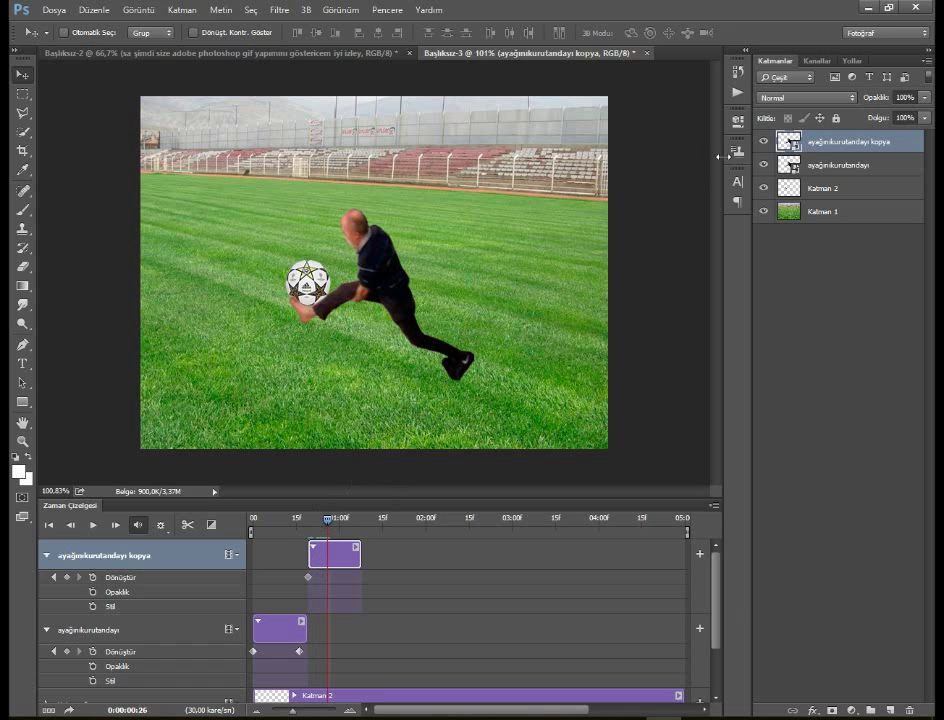
Select the Katman 2 ball track and bring up its clip's Hareket motion options
right_click(838, 143)
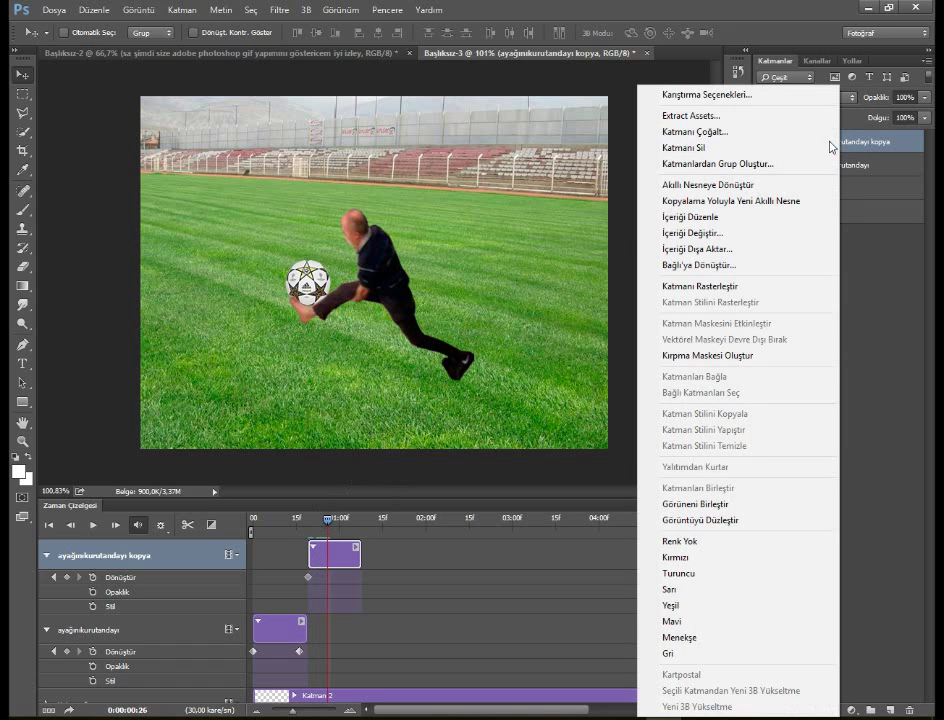
left_click(880, 150)
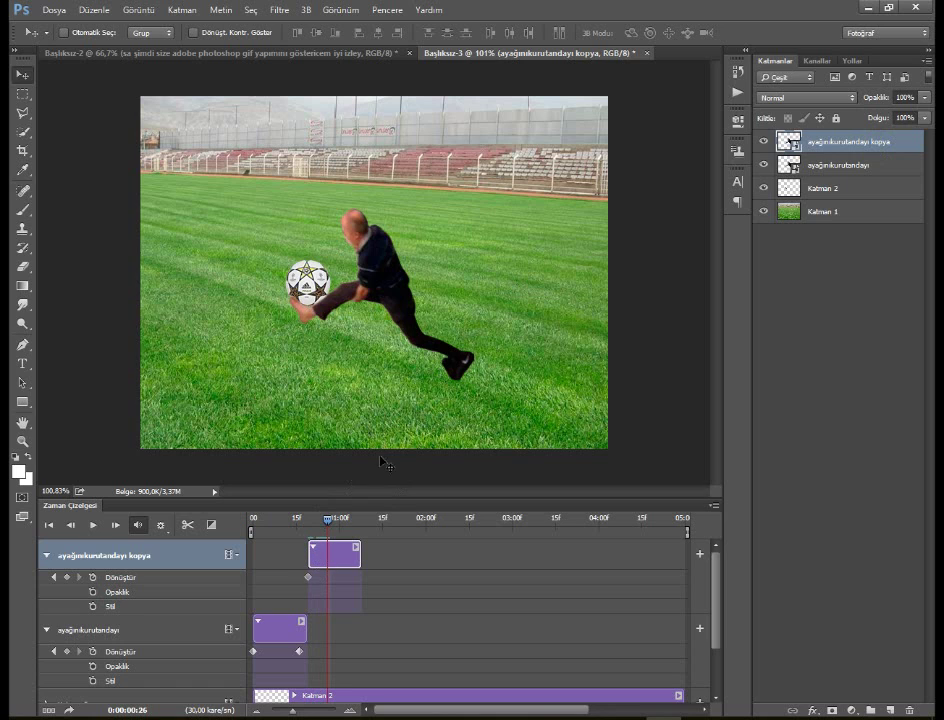
key("ctrl")
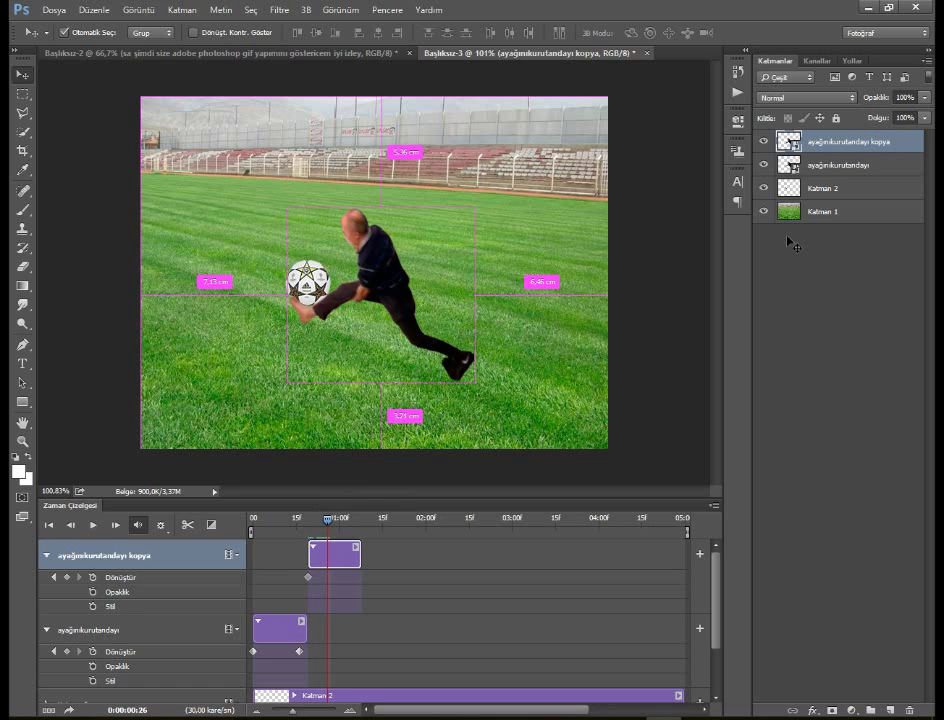
key("ctrl")
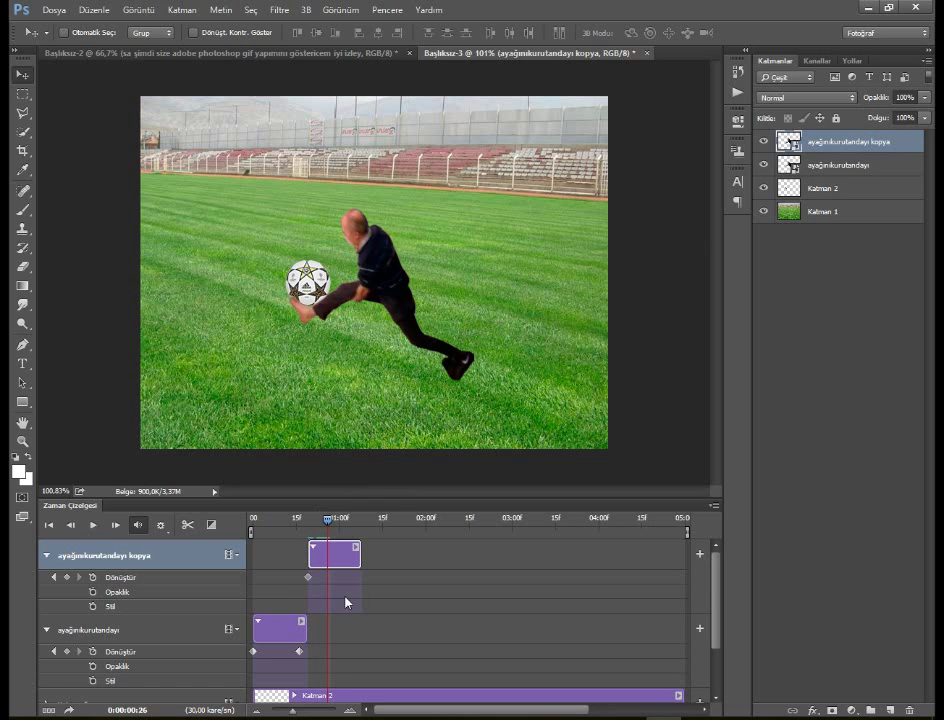
scroll(347, 603, "down", 3)
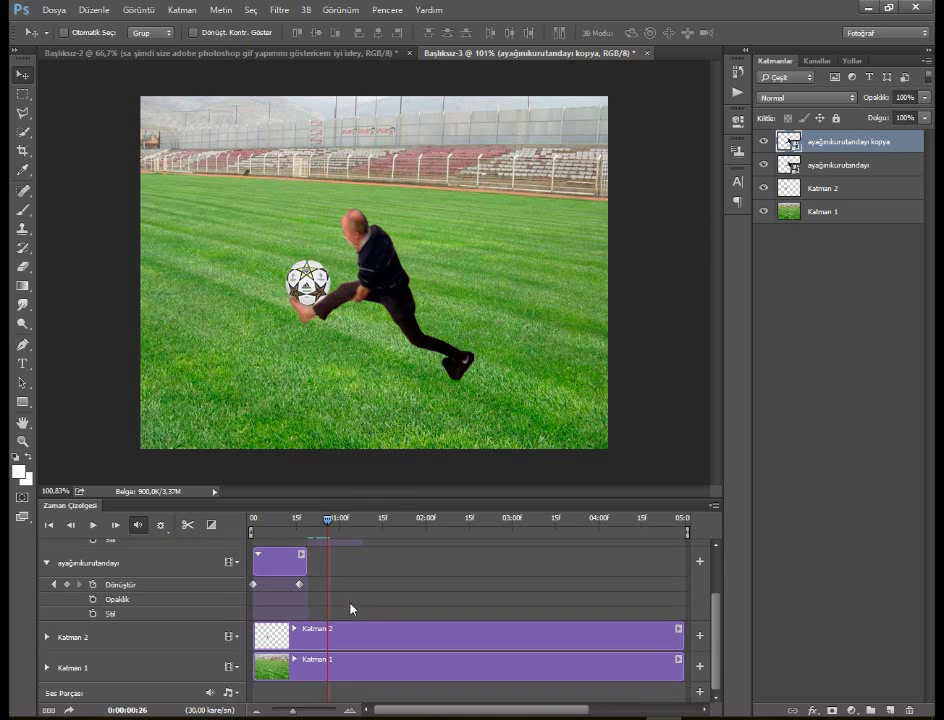
left_click(543, 640)
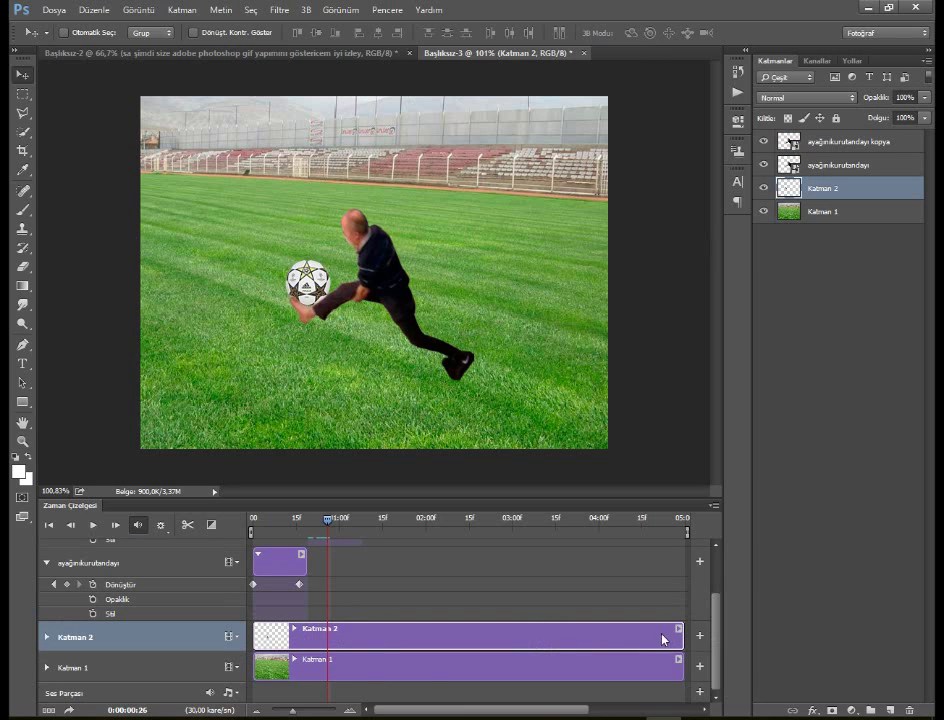
left_click(678, 632)
Set the Katman 2 clip's motion to Yatay Kaydır and delete its end Dönüştür keyframe
left_click(702, 564)
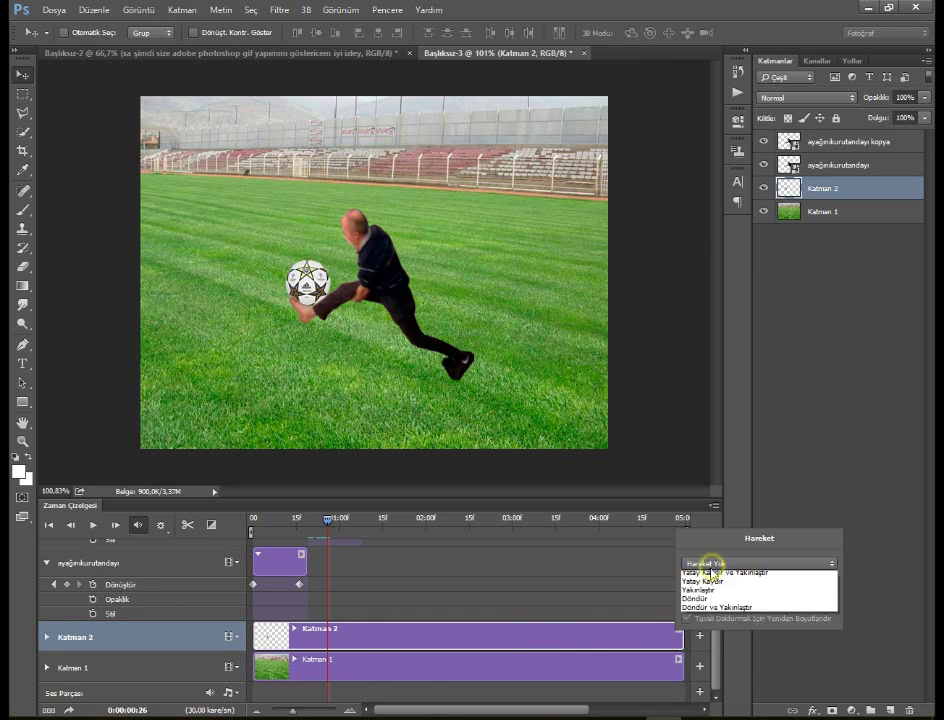
left_click(700, 602)
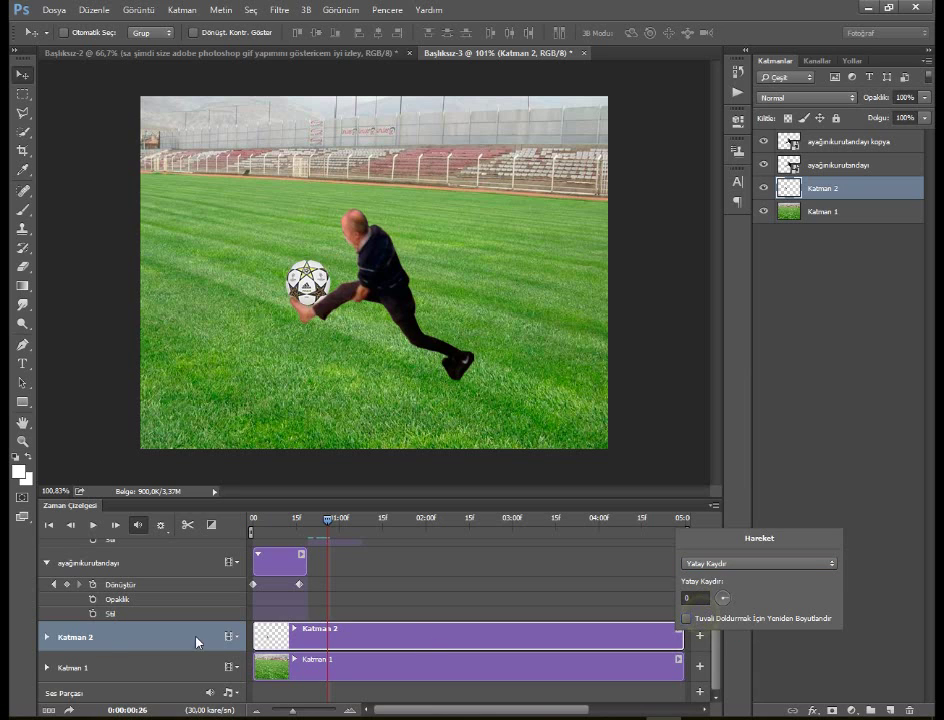
left_click(44, 640)
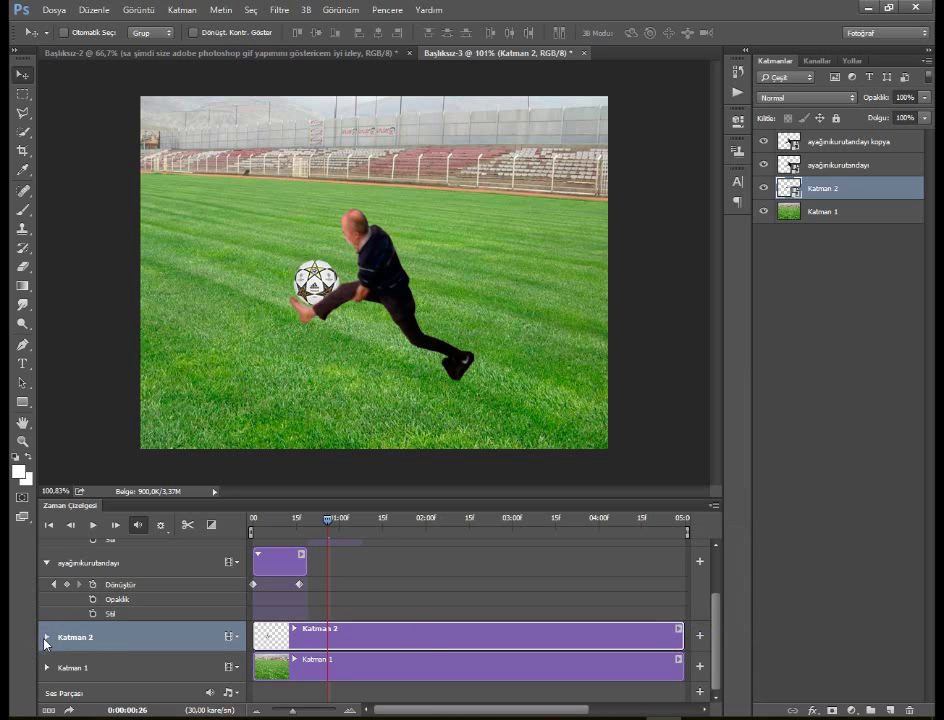
left_click(46, 638)
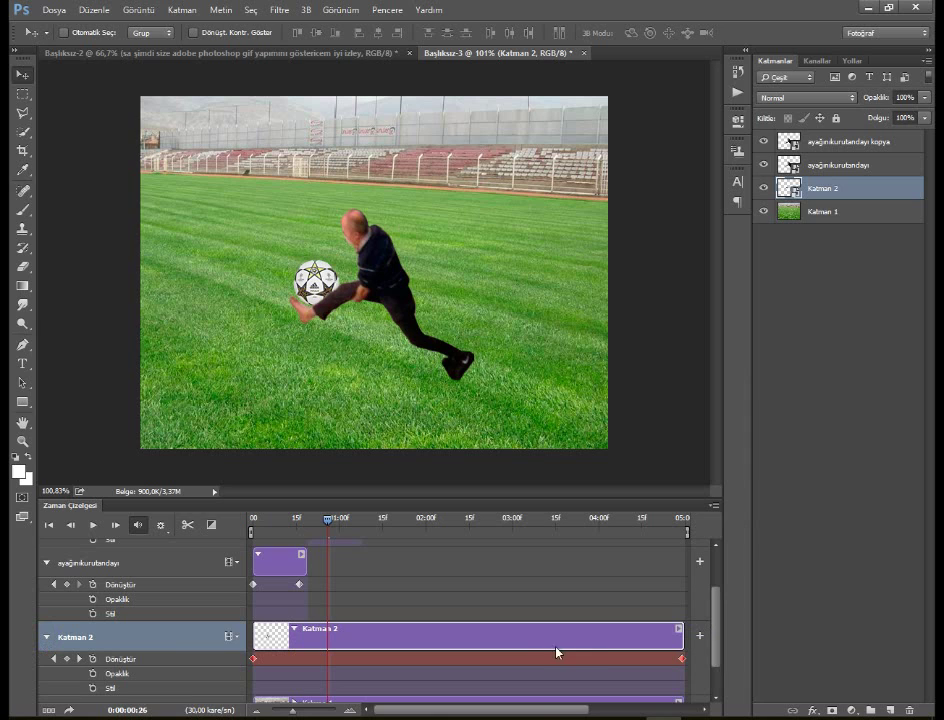
left_click(682, 659)
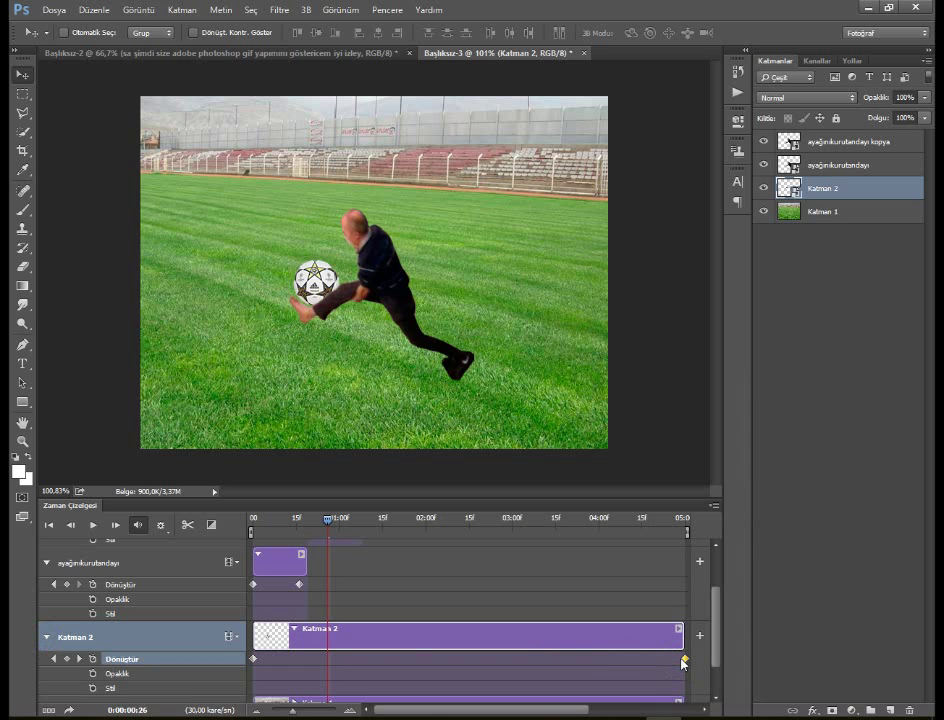
key("Delete")
Trim the Katman 2 clip back to about 18f, ending with the man's first clip
scroll(379, 604, "up", 3)
scroll(333, 592, "down", 1)
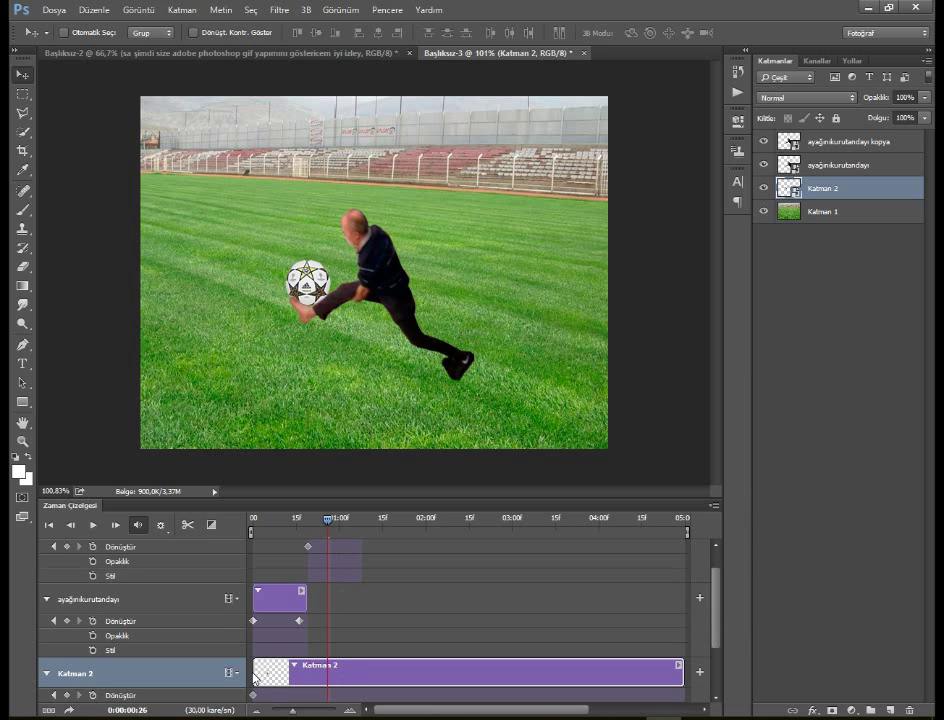
left_click_drag(254, 672, 255, 672)
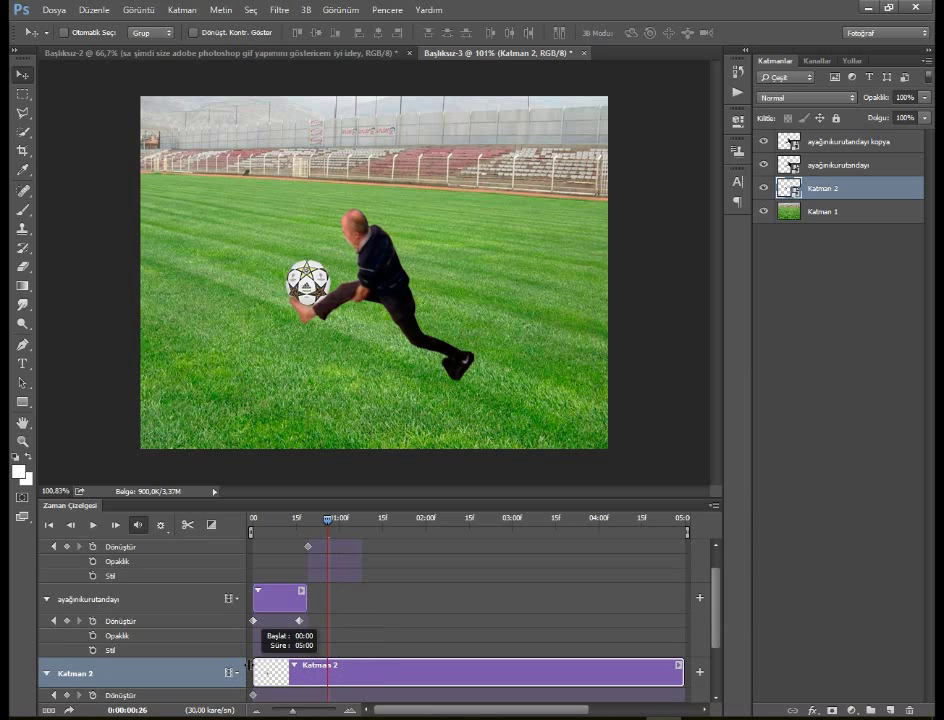
left_click_drag(682, 672, 298, 666)
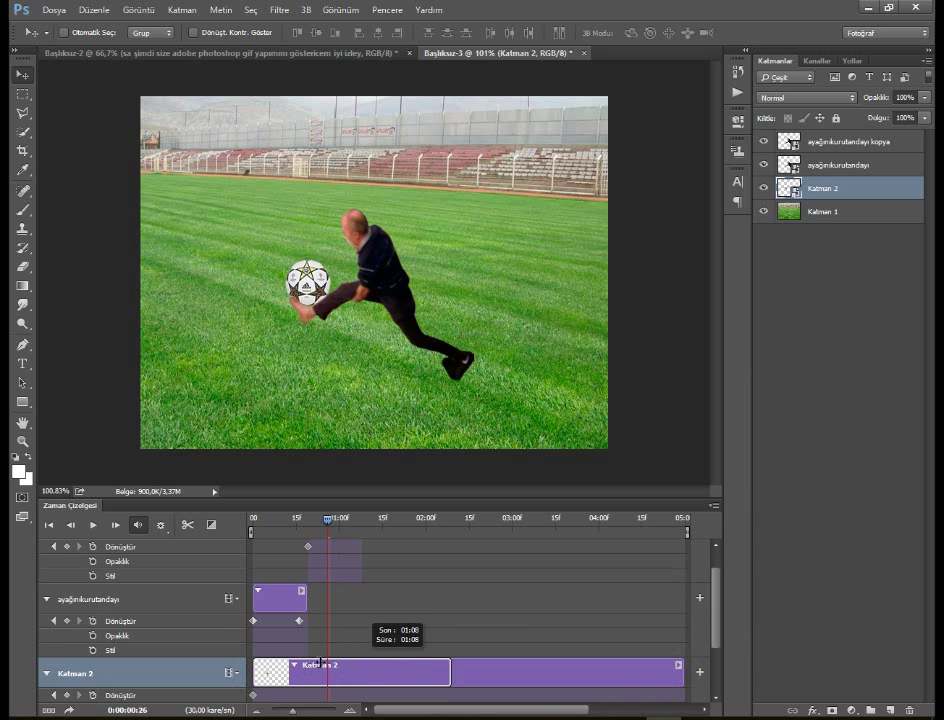
Create Katman 2 kopya and start its clip right where the original ball clip ends
right_click(815, 190)
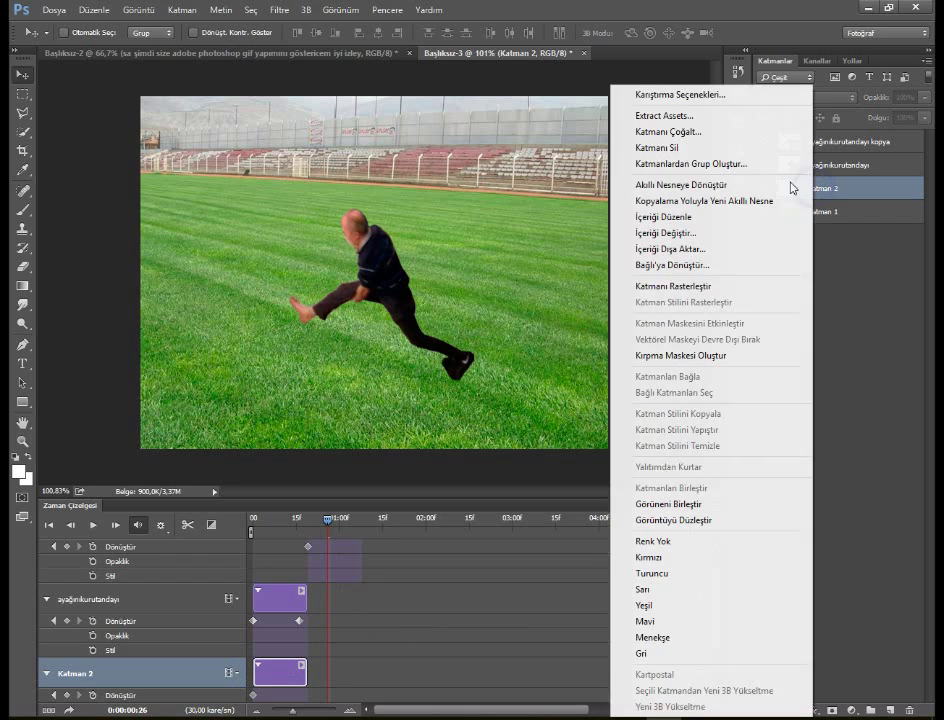
left_click(668, 131)
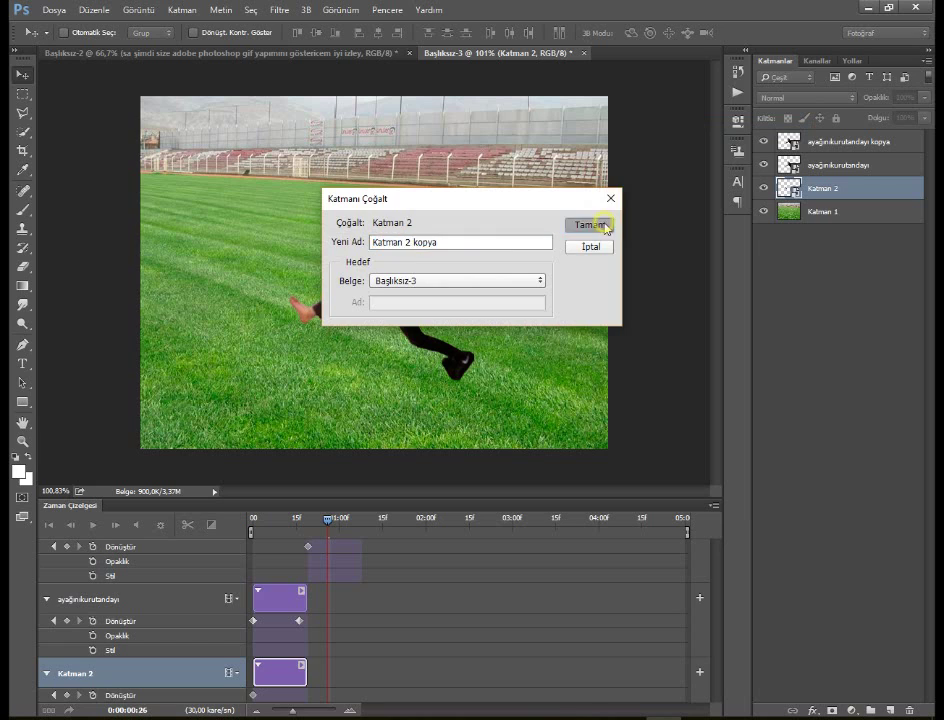
left_click(604, 227)
left_click_drag(281, 683, 333, 678)
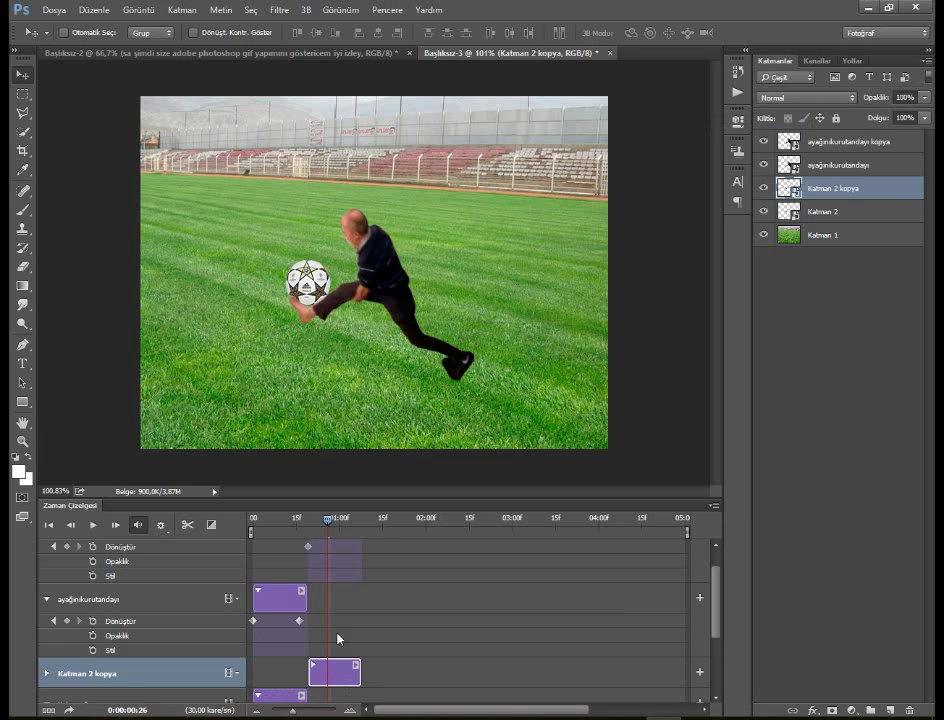
left_click(45, 675)
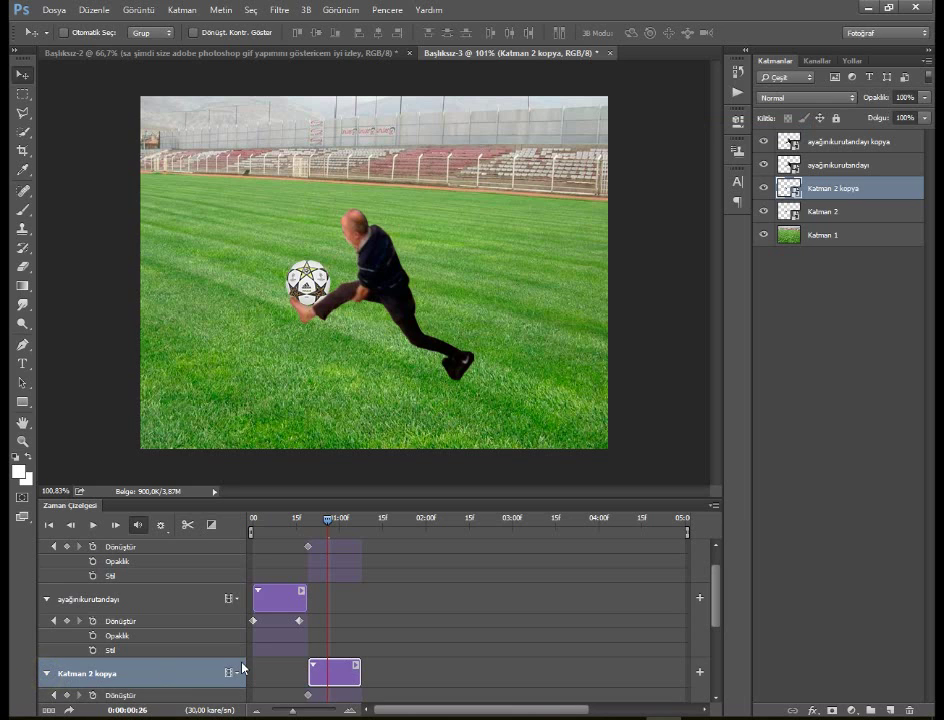
scroll(510, 608, "down", 2)
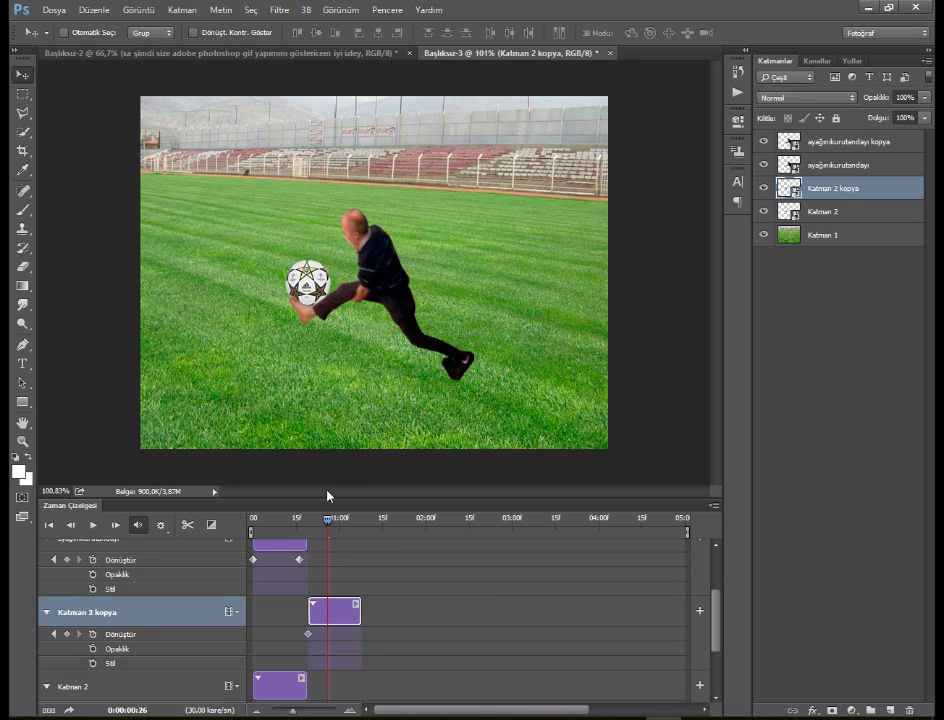
scroll(350, 552, "up", 1)
scroll(350, 558, "up", 2)
key("ctrl")
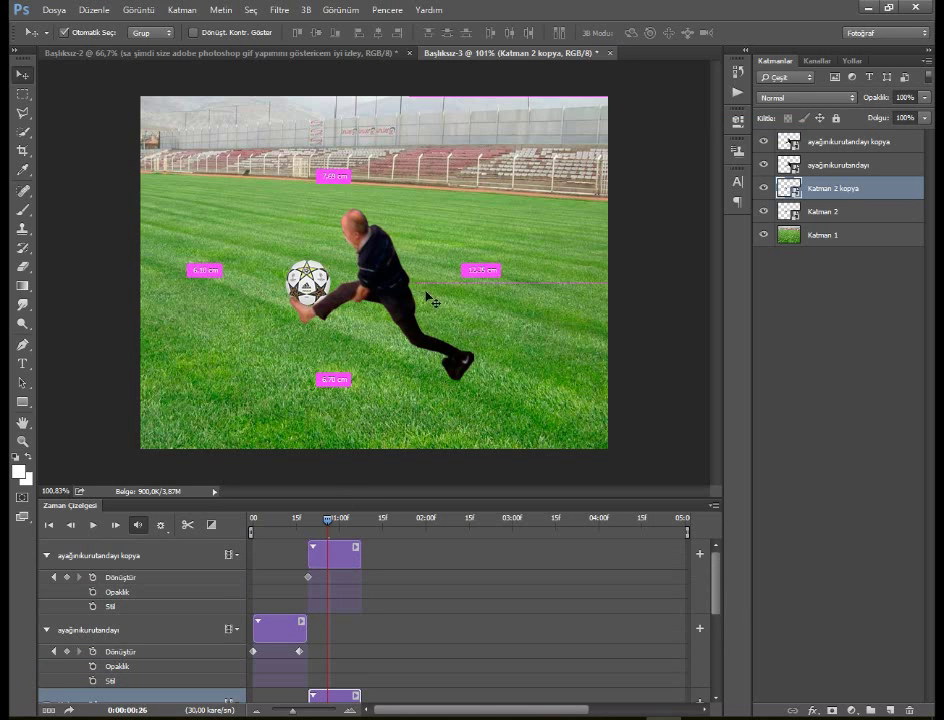
Rotate the man and ball copy 3.86°, shift them left, and end the ball copy's clip at frame 26
left_click(341, 570, "ctrl")
key("ctrl+t")
left_click_drag(512, 204, 505, 224)
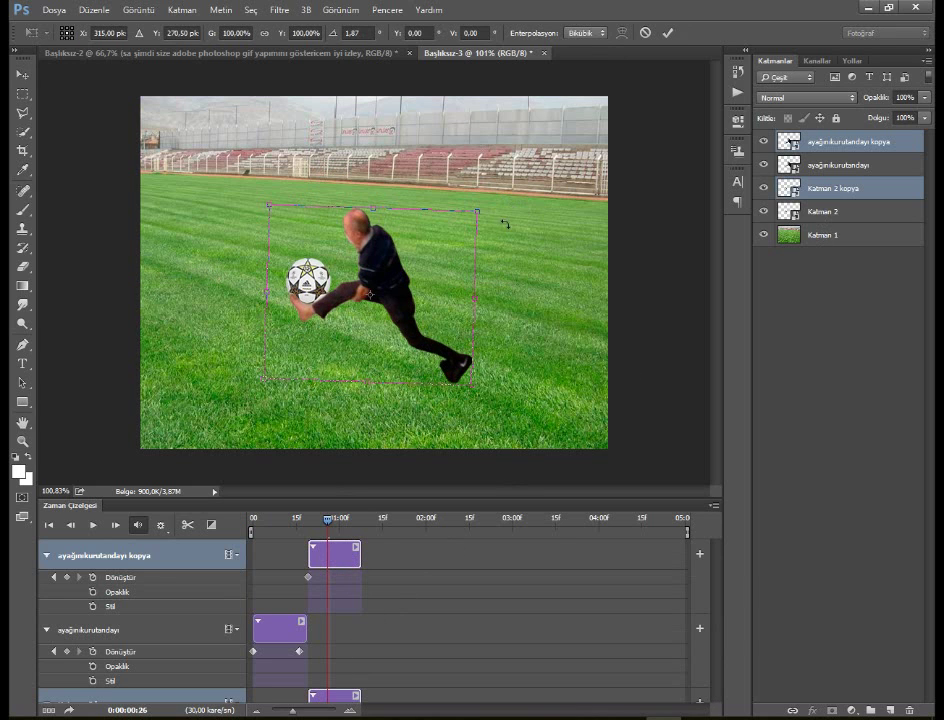
left_click_drag(432, 305, 417, 303)
left_click_drag(548, 211, 552, 222)
left_click(670, 34)
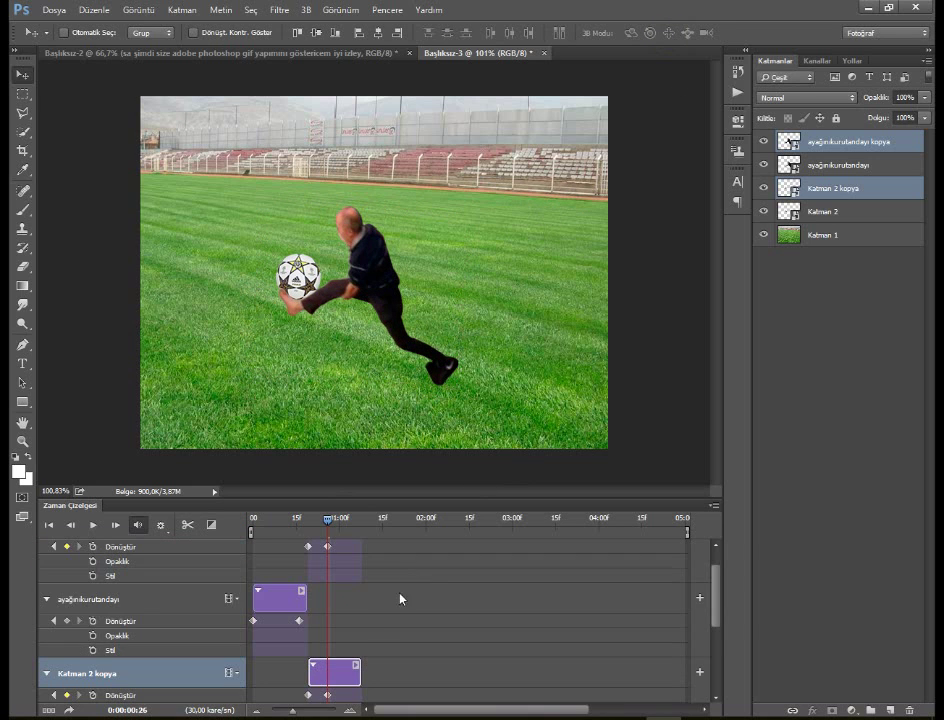
left_click_drag(359, 681, 326, 683)
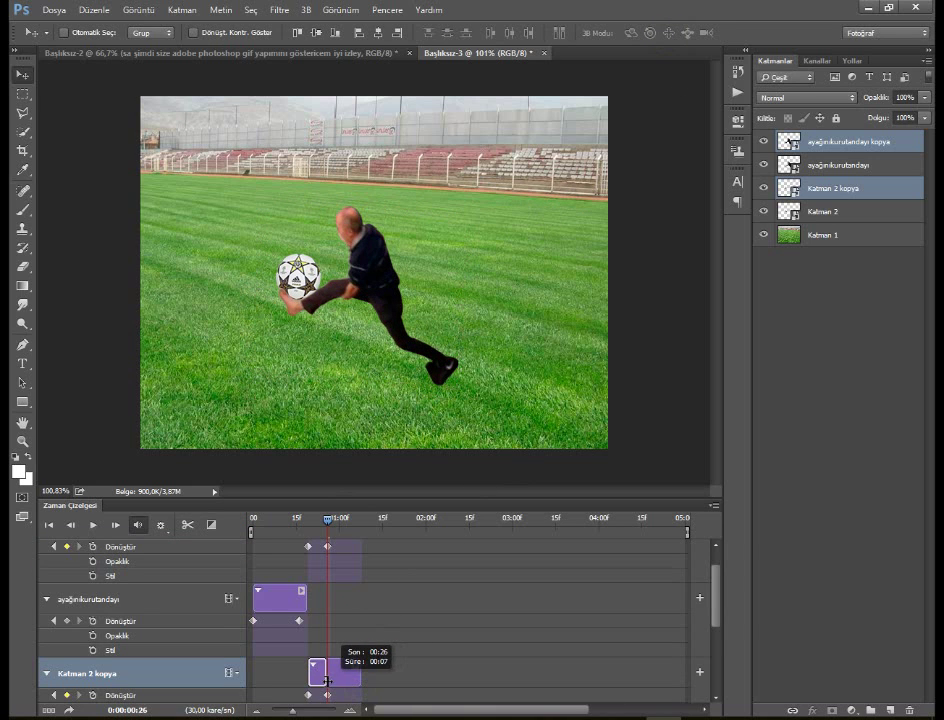
left_click(823, 212)
Duplicate Katman 2 as Katman 2 kopya 2, start its clip at frame 26, and expand its track
right_click(823, 212)
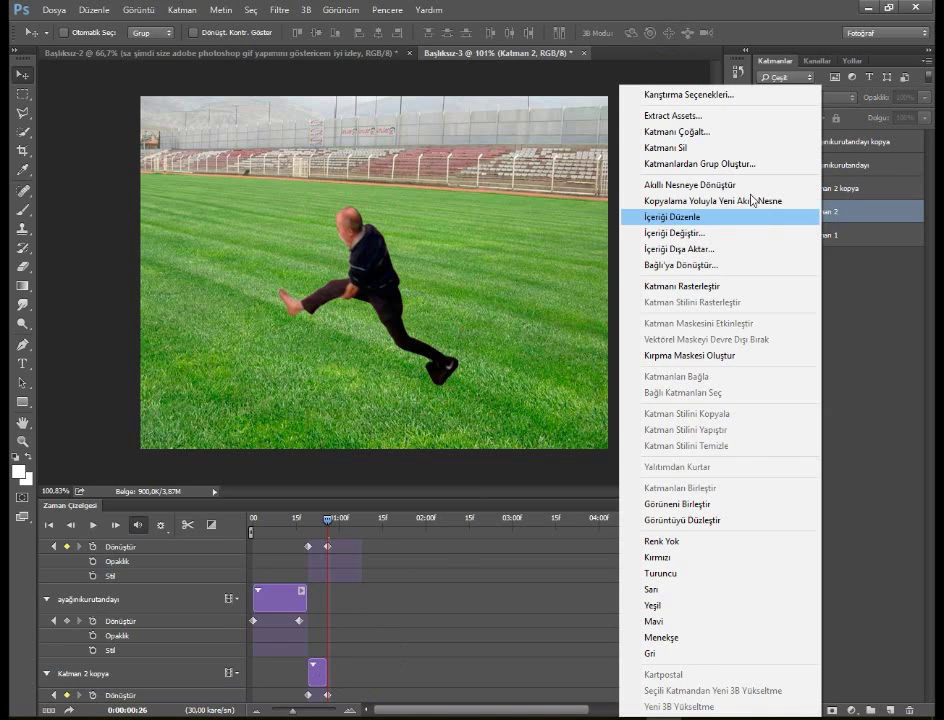
left_click(680, 132)
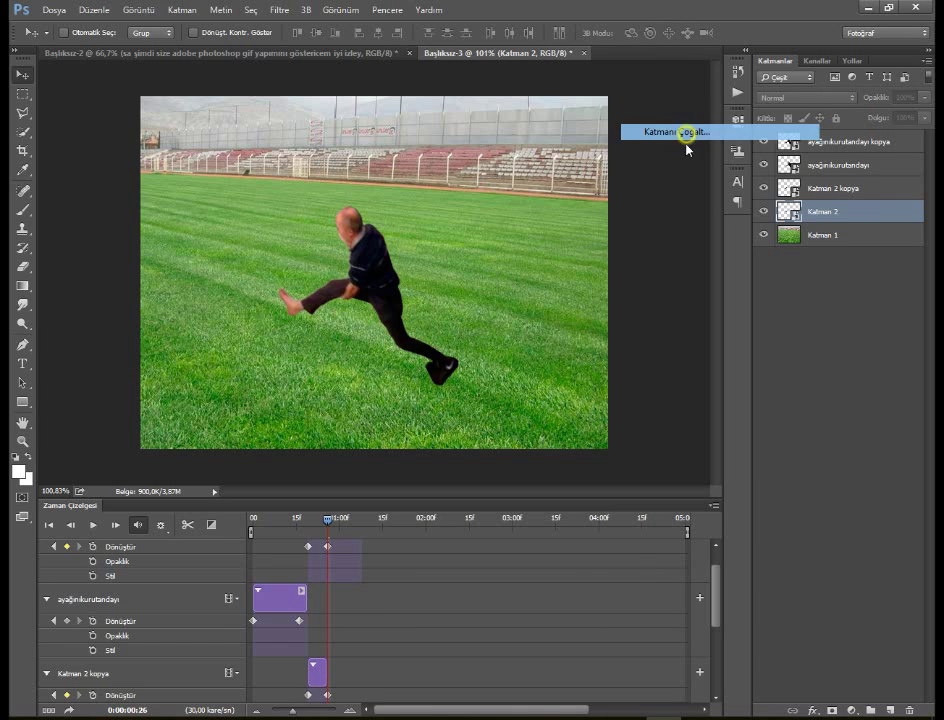
left_click(603, 223)
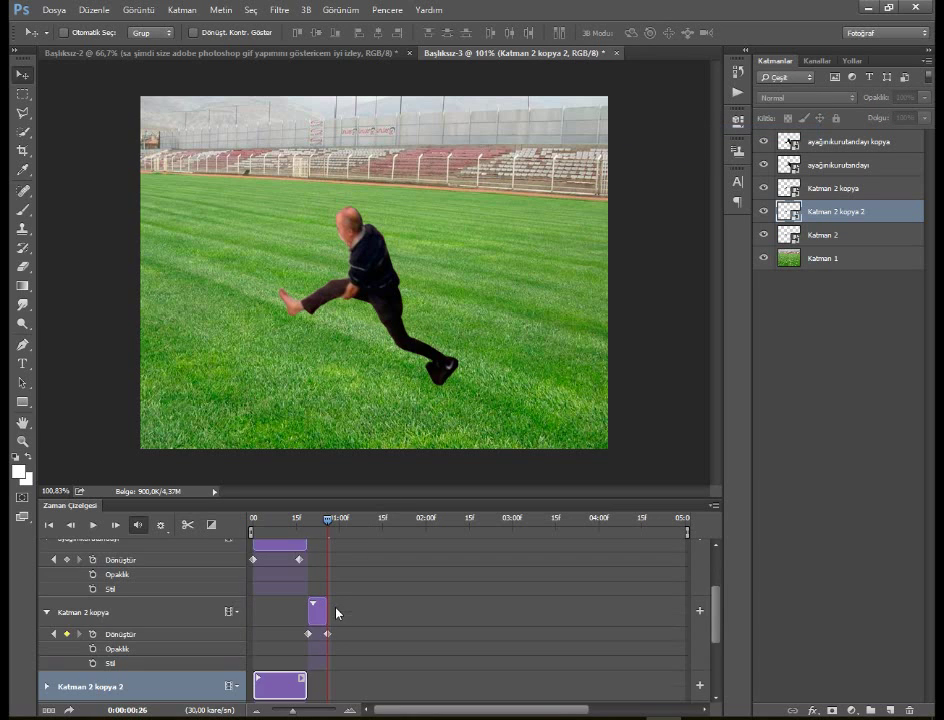
left_click_drag(287, 634, 362, 628)
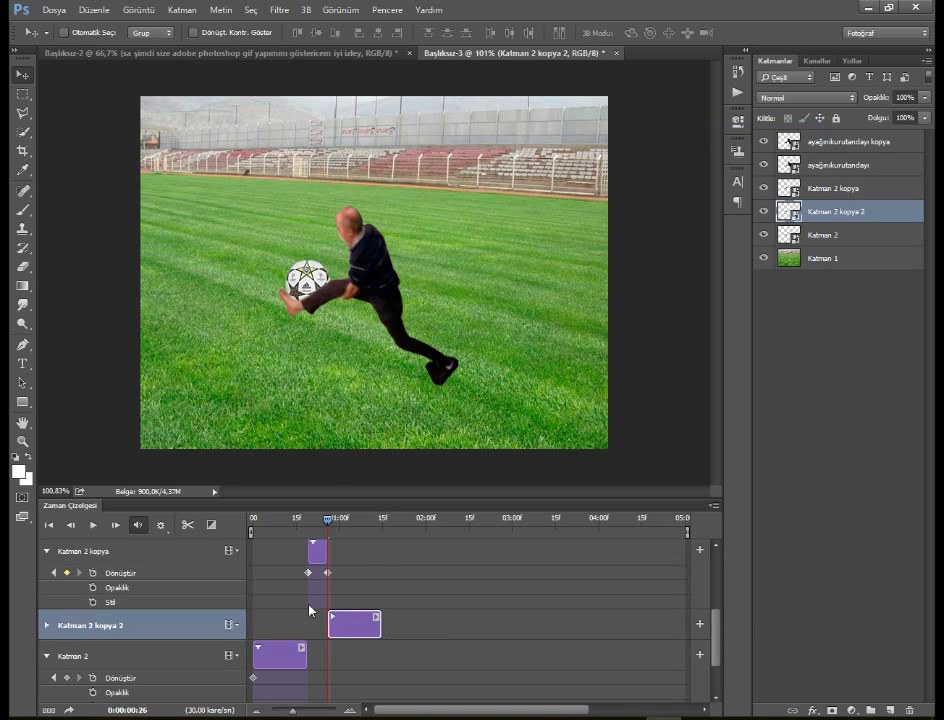
left_click(46, 626)
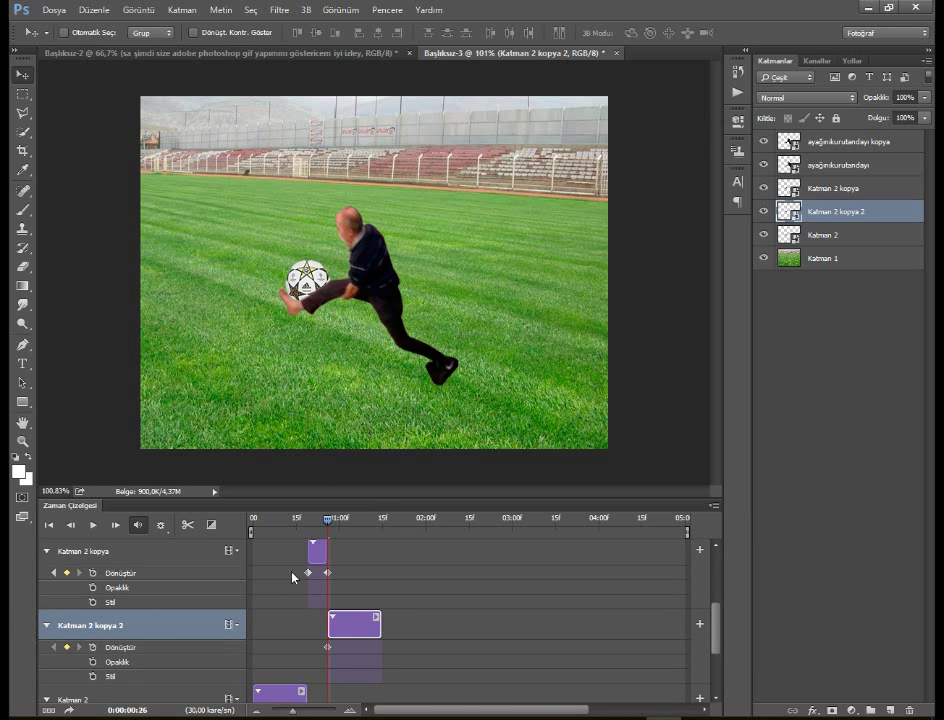
At about 01:02, move the ball off the picture toward the top-left
left_click_drag(328, 519, 344, 519)
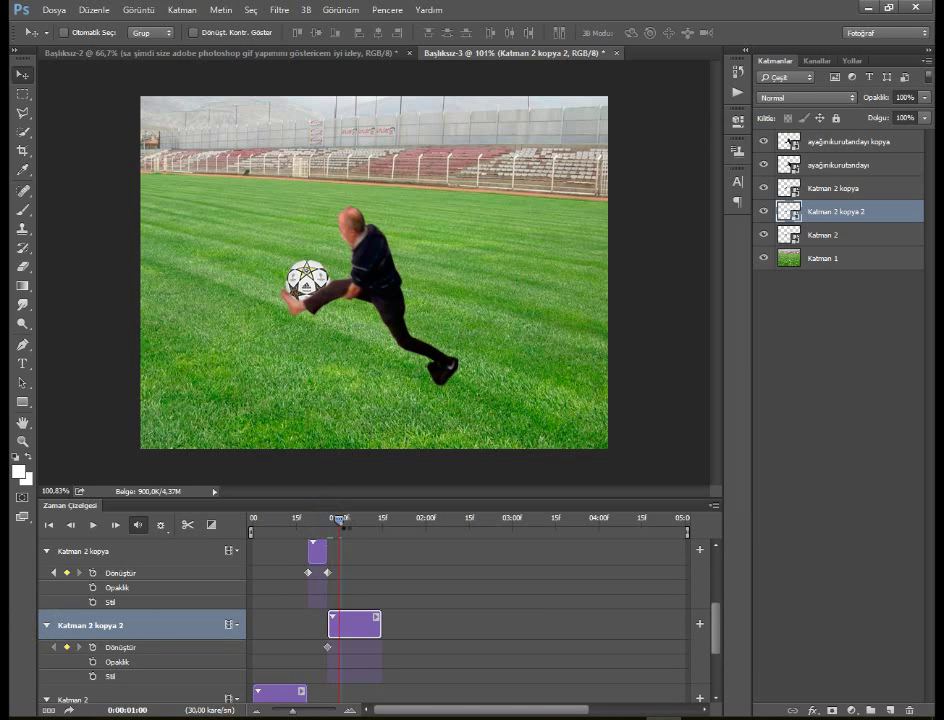
left_click(20, 75)
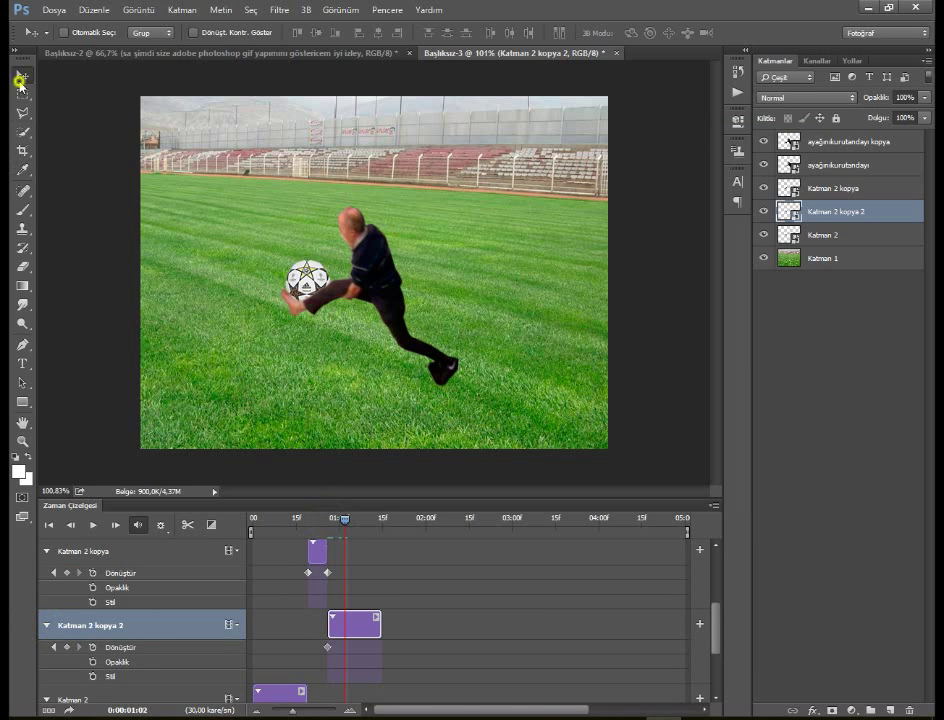
mouse_move(285, 252)
left_mouse_down()
mouse_move(148, 103)
mouse_move(112, 91)
left_mouse_up()
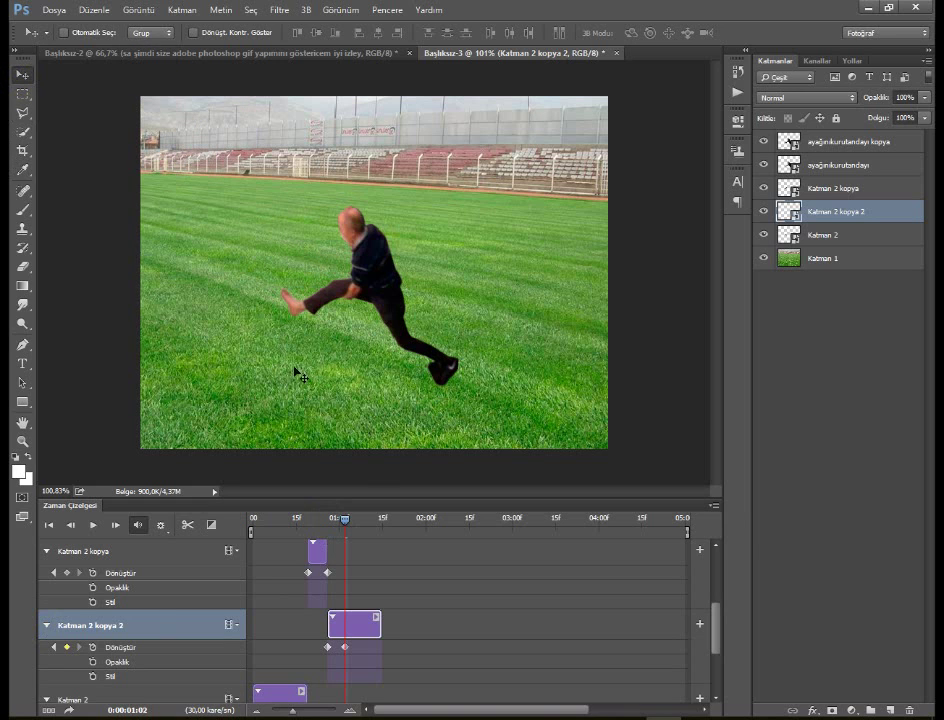
Trim the ayağınıkurutandayı kopya and Katman 2 kopya 2 clips to end around 01:05
left_click_drag(345, 520, 354, 520)
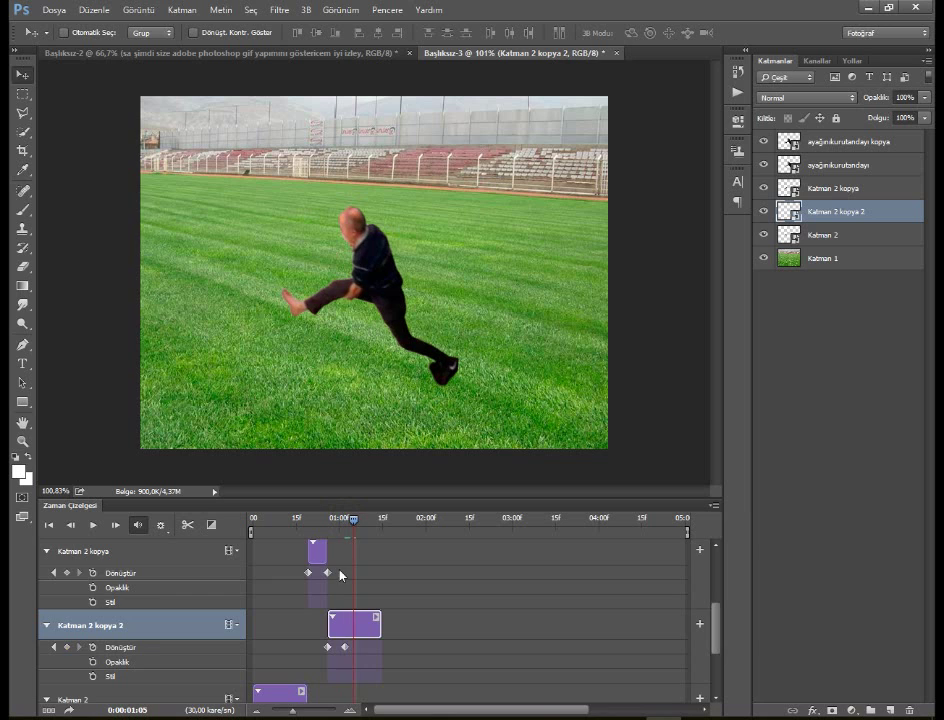
scroll(345, 560, "up", 4)
scroll(351, 580, "up", 1)
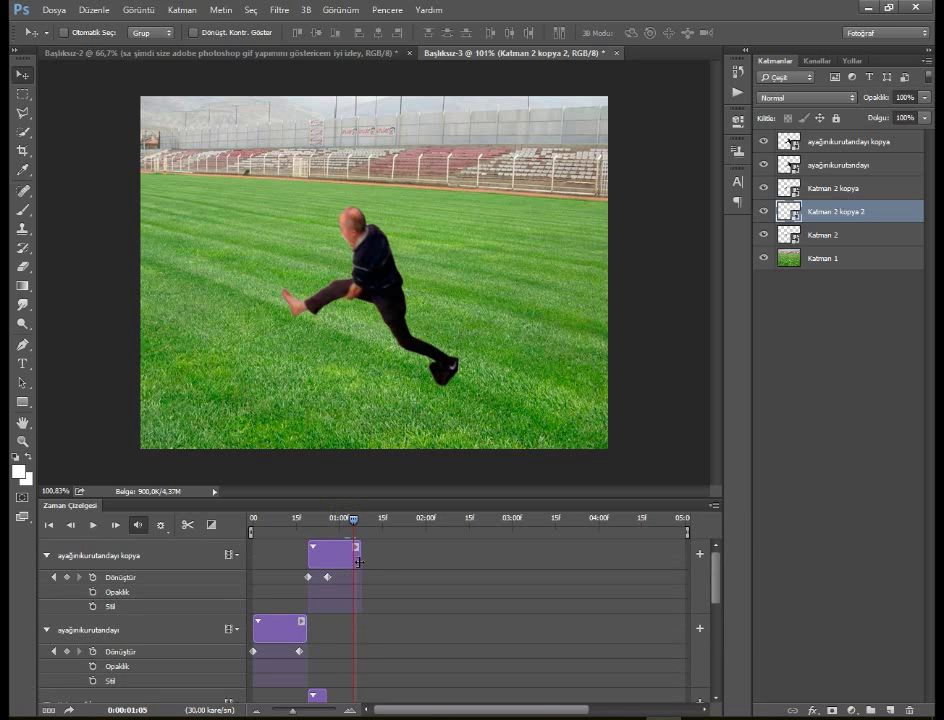
left_click_drag(359, 552, 356, 560)
scroll(413, 608, "down", 2)
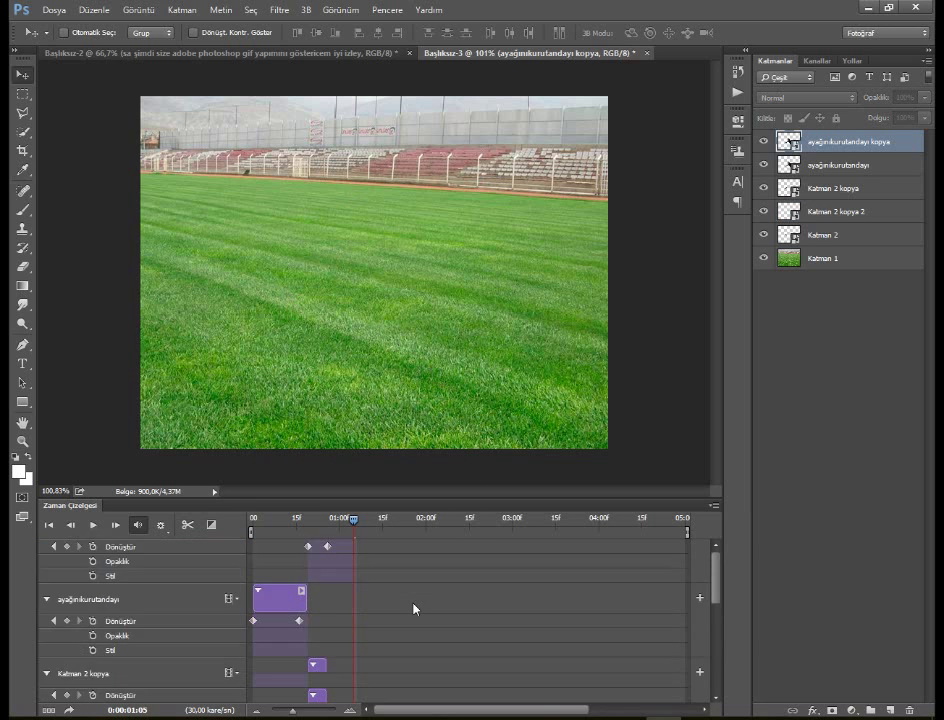
scroll(400, 604, "down", 2)
left_click_drag(378, 596, 353, 600)
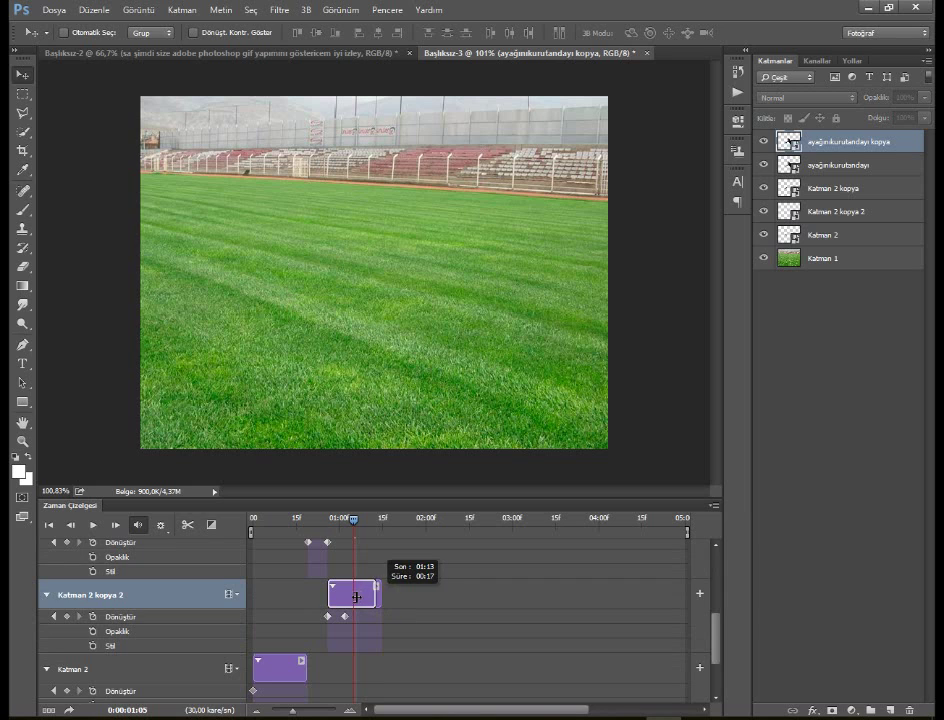
scroll(356, 604, "down", 3)
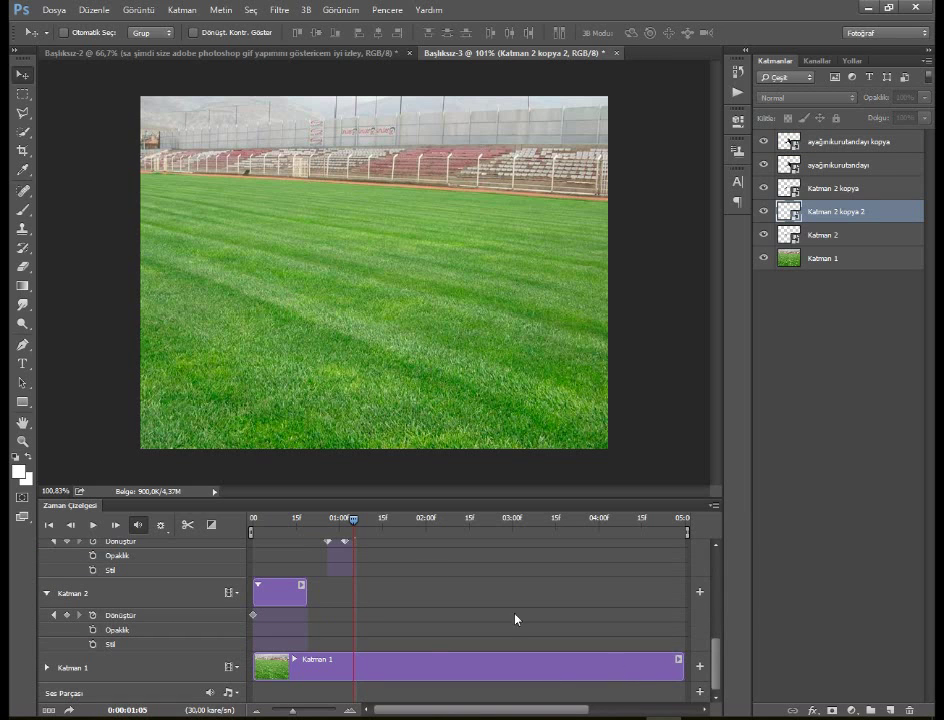
Trim the Katman 1 stadium clip to match the others, preview the animation, then show Başlıksız-2
left_click_drag(680, 676, 352, 666)
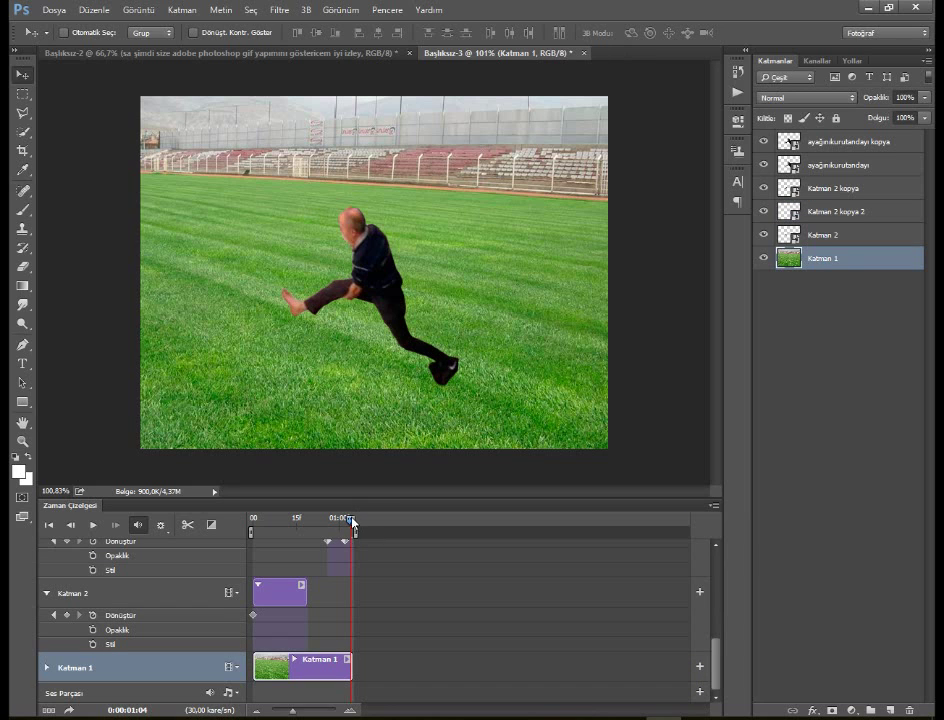
left_click_drag(353, 520, 92, 512)
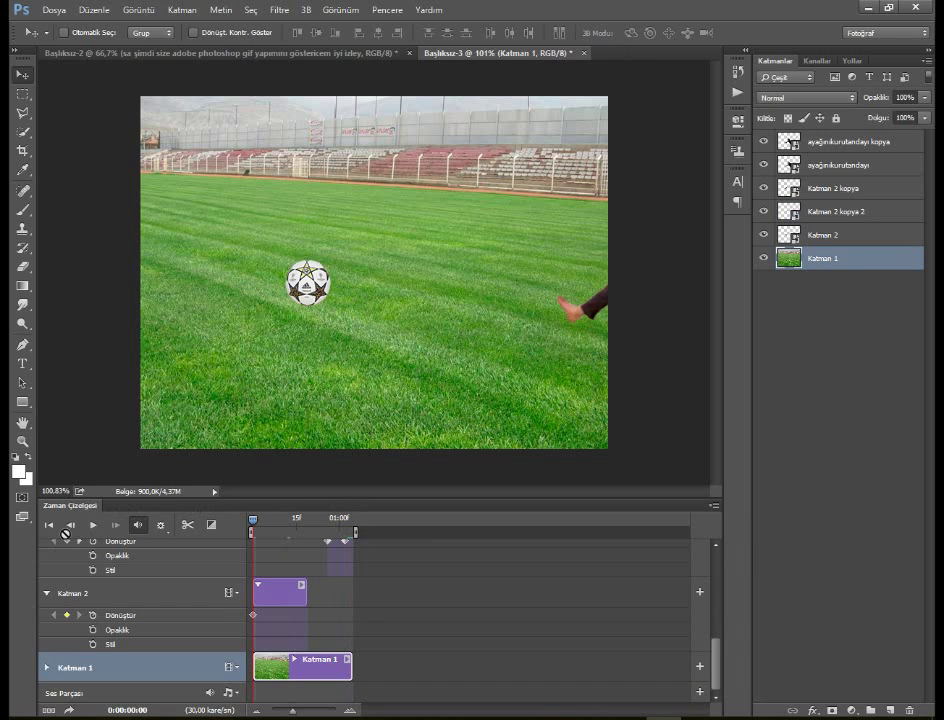
left_click(92, 525)
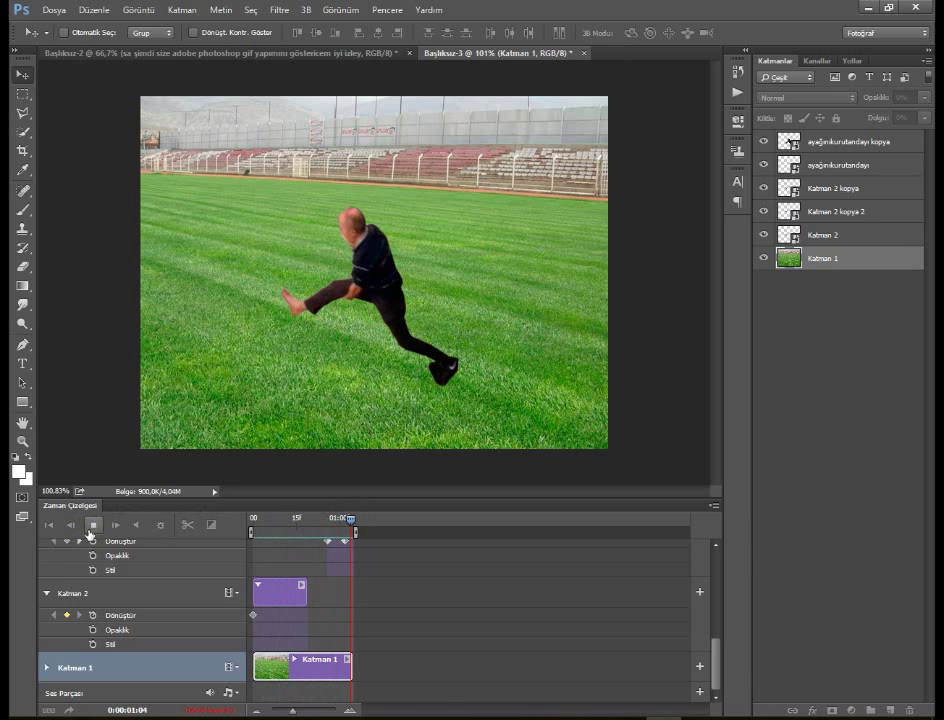
left_click(91, 528)
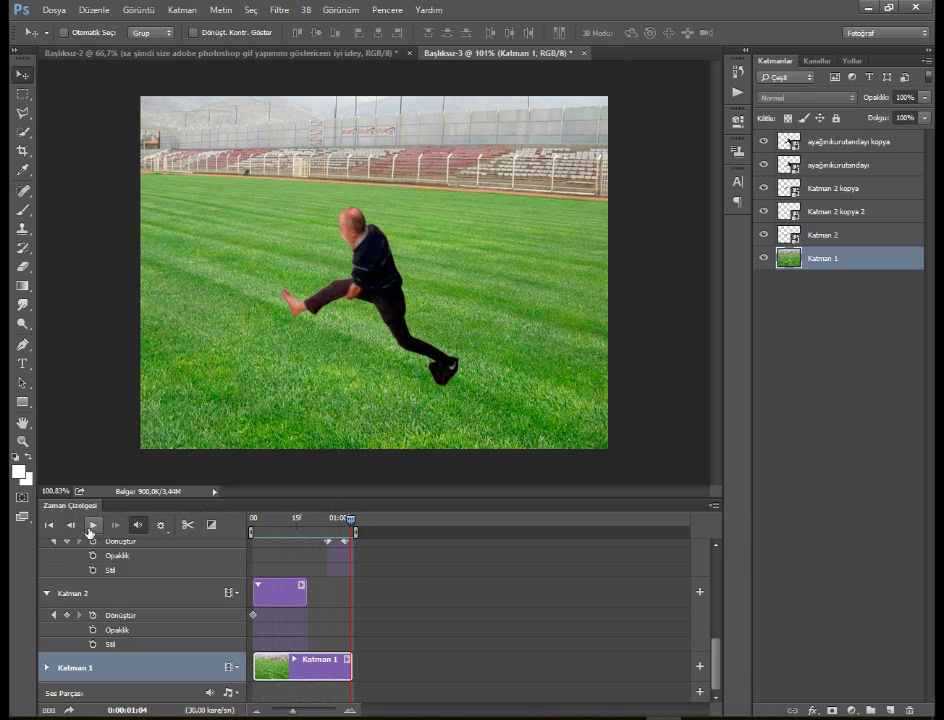
left_click(326, 52)
On the black card, type 'şte bukadar diğer videoda görüşürüz kolay gelsin' and finish the credit line
left_click(22, 364)
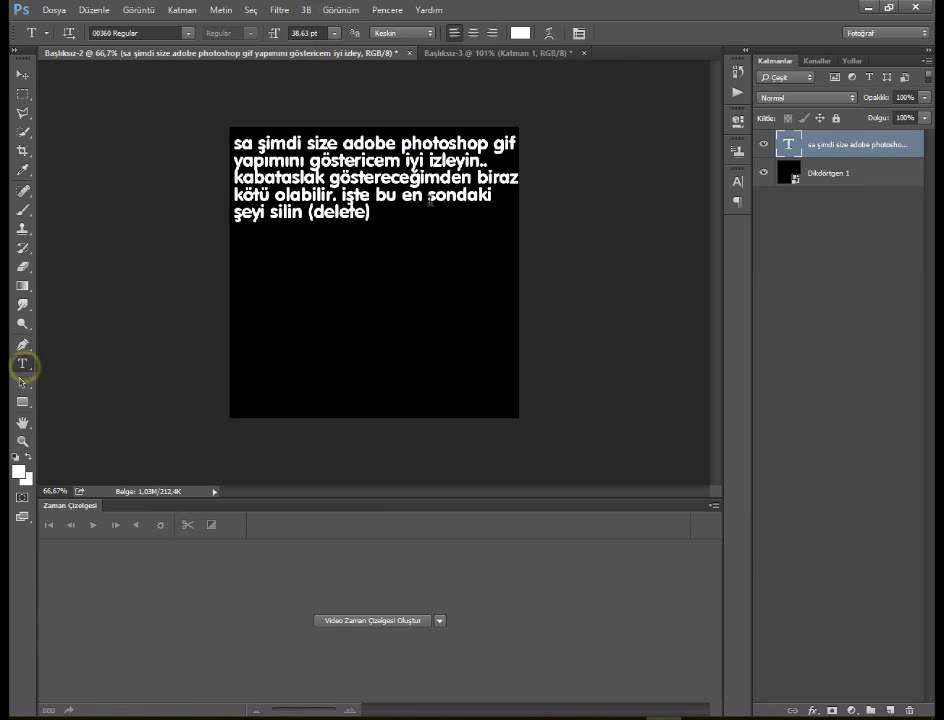
left_click(419, 214)
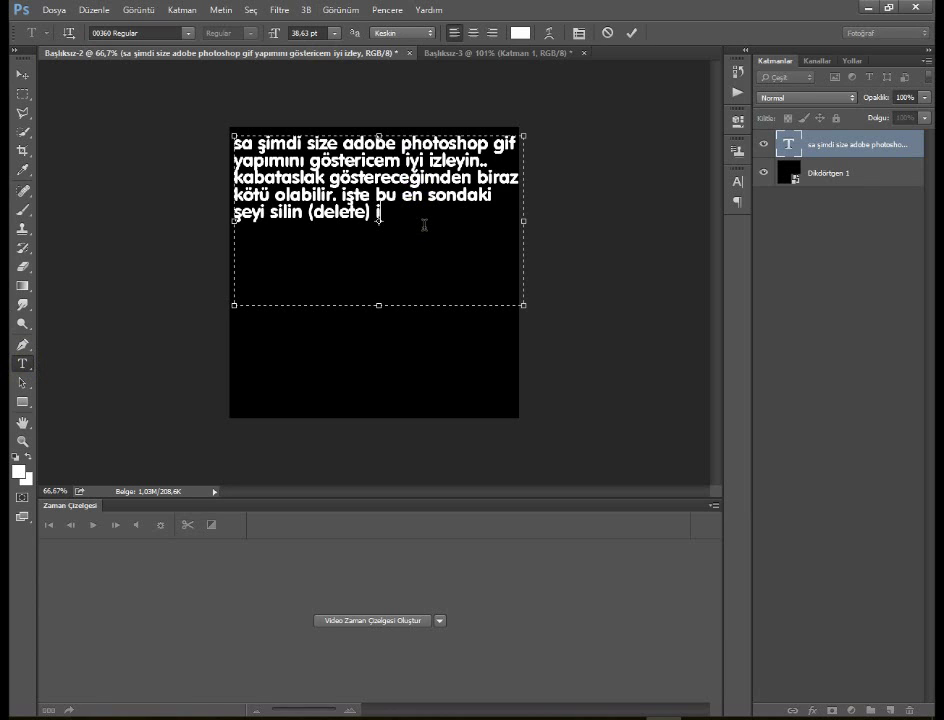
type("şte bukadar di")
type("ğer vi")
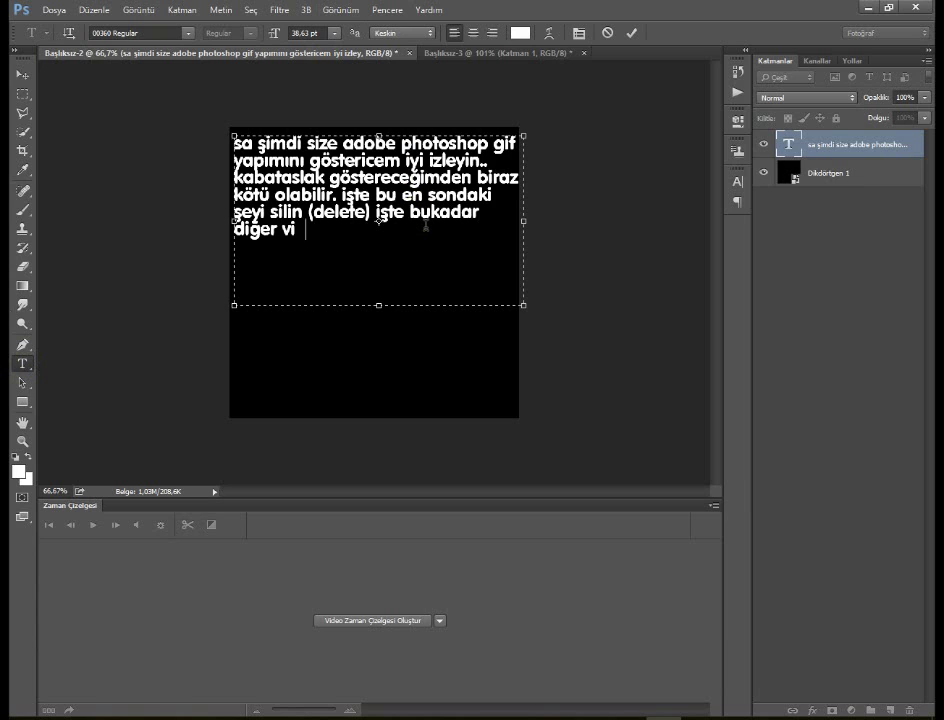
type("deoda görüşürüz k")
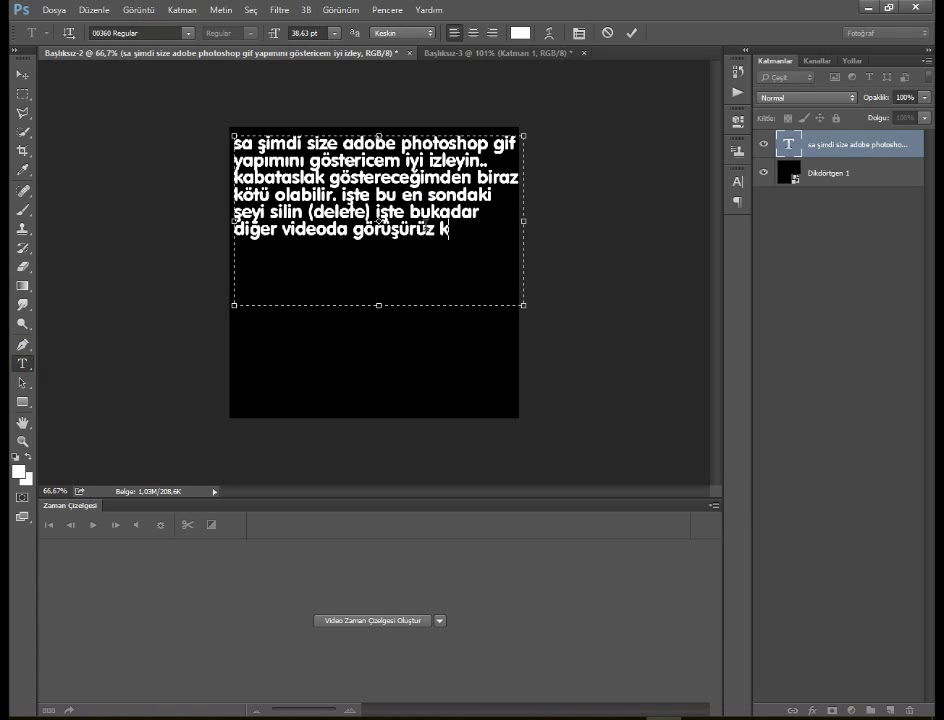
type("olay gelsin .d")
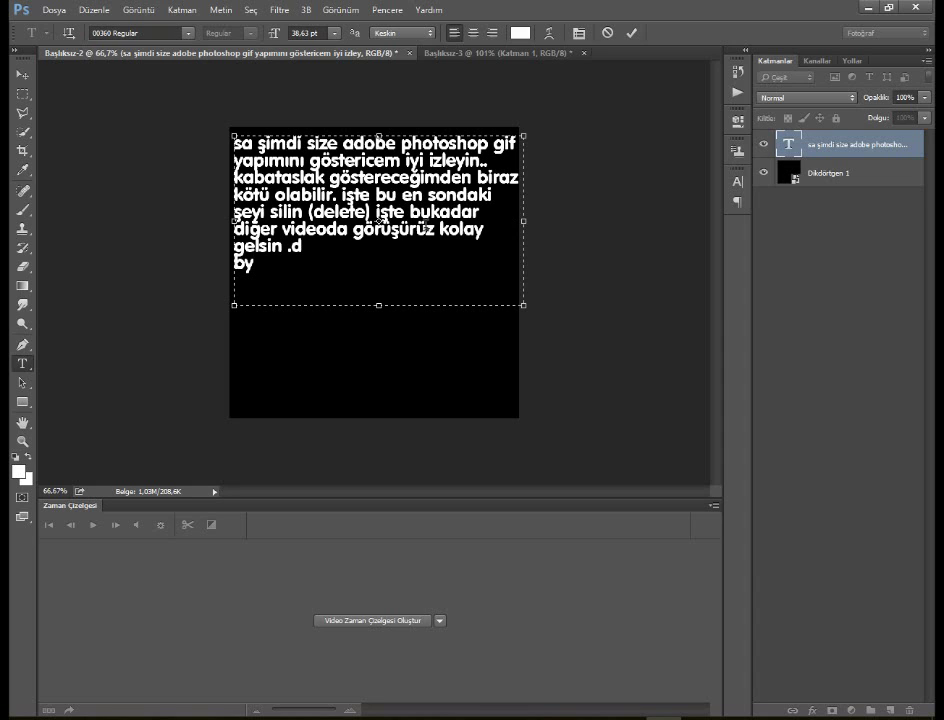
type("uffy")
type("caps")
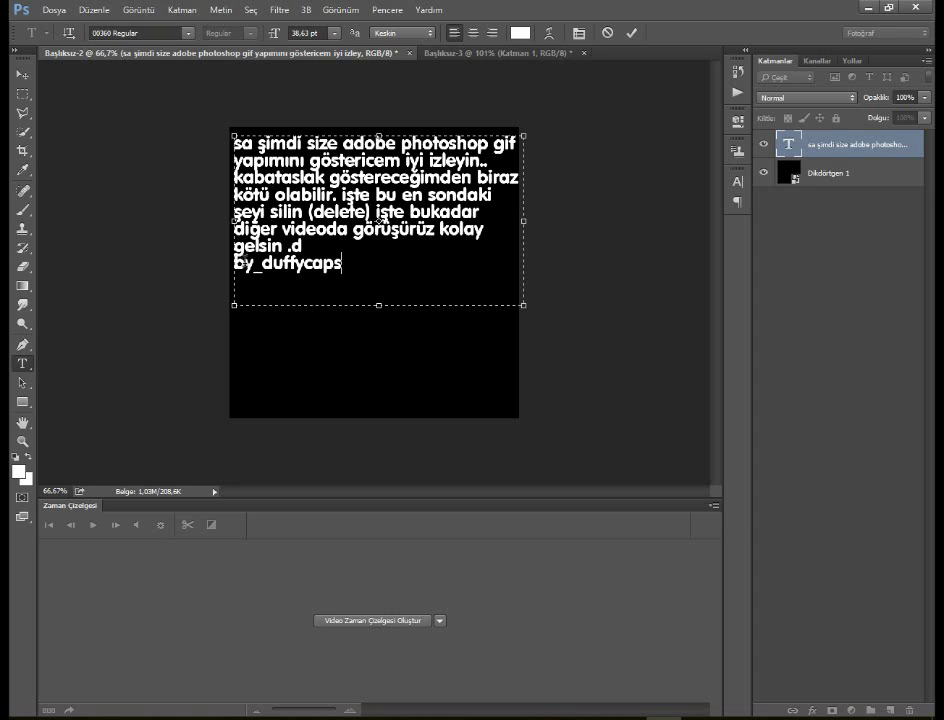
key("Return")
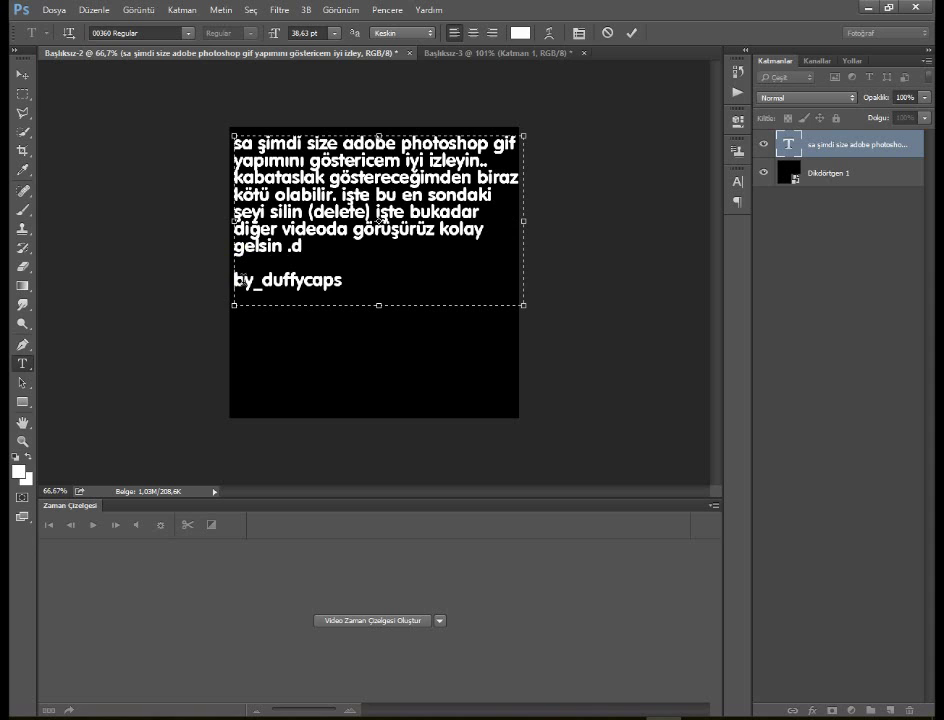
Delete every line above the creator's credit so only the signature remains, and commit the edit
left_click_drag(358, 280, 198, 107)
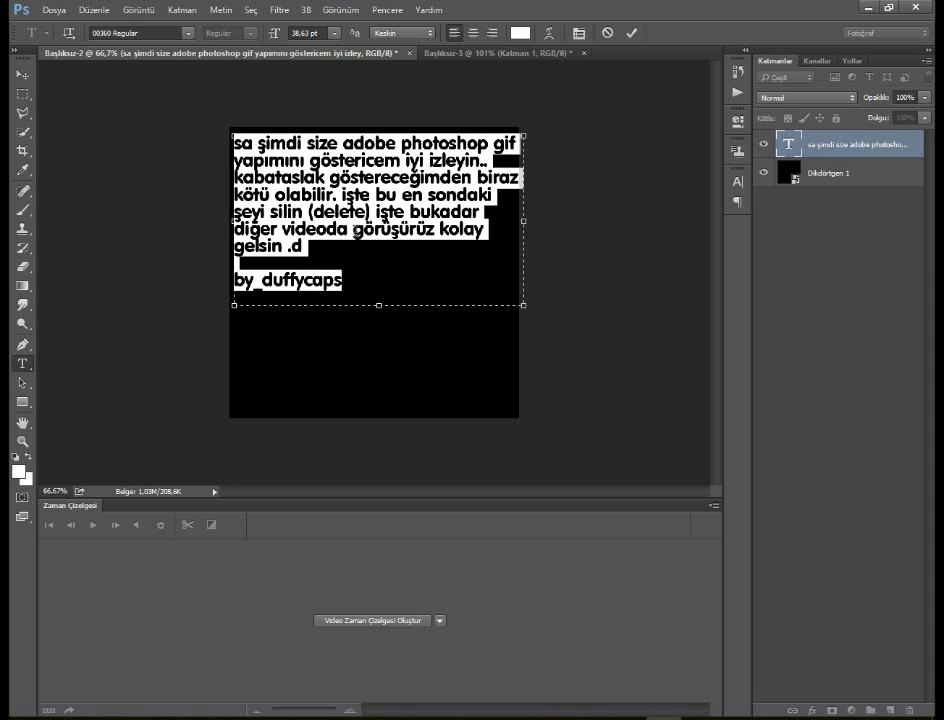
left_click_drag(302, 247, 196, 142)
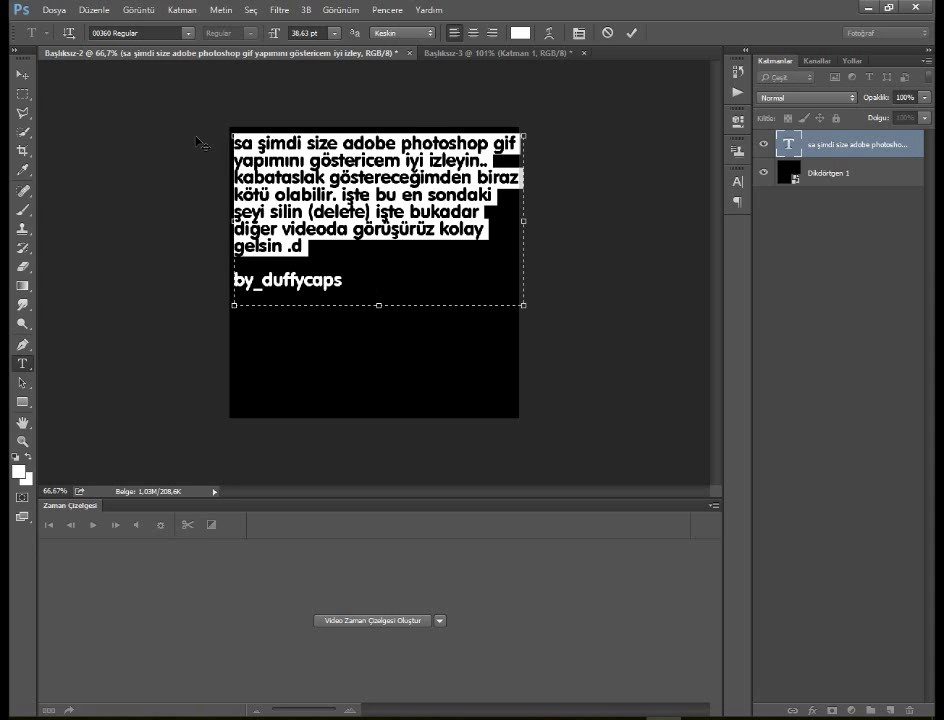
key("BackSpace")
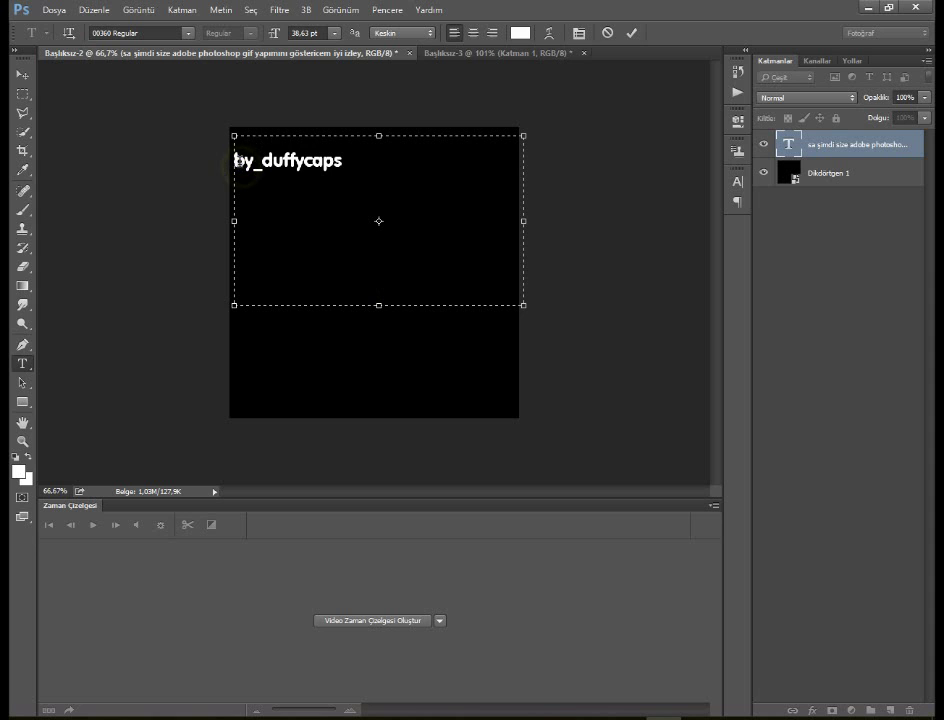
left_click(635, 36)
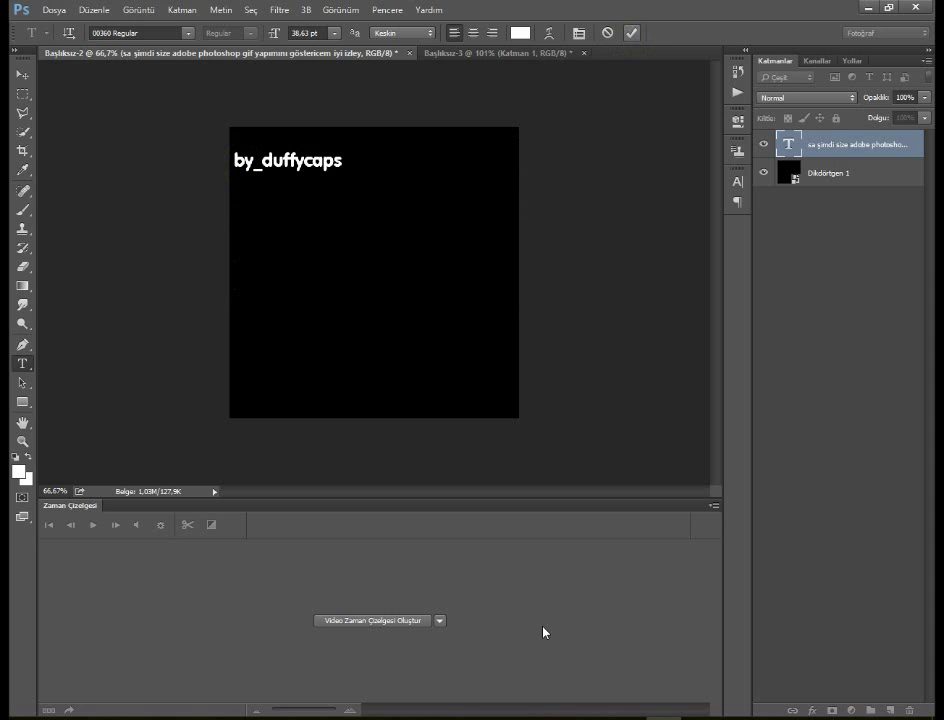
left_click(750, 702)
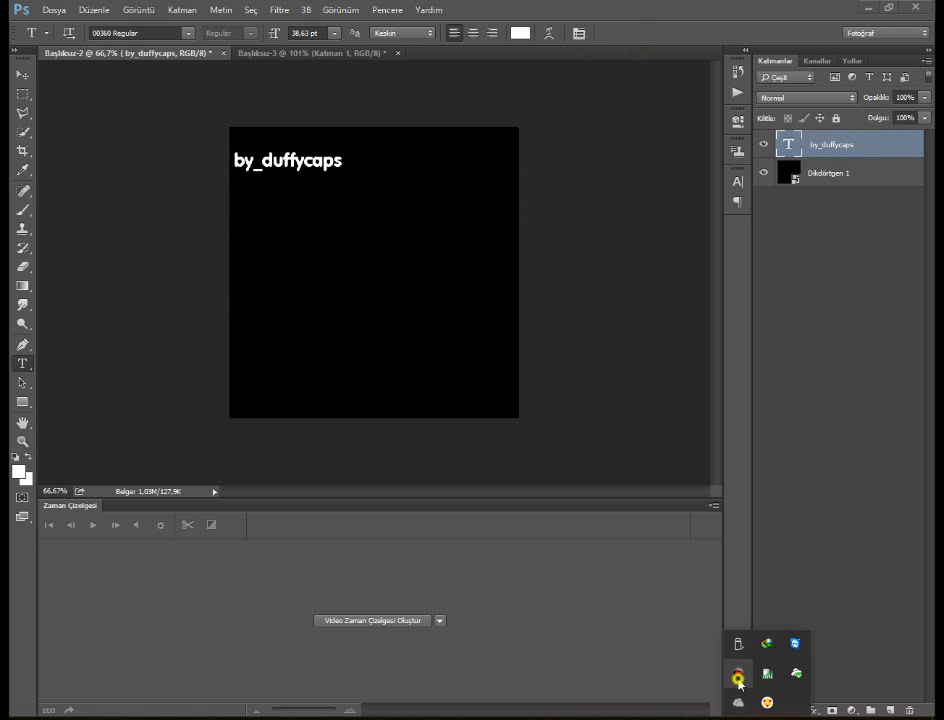